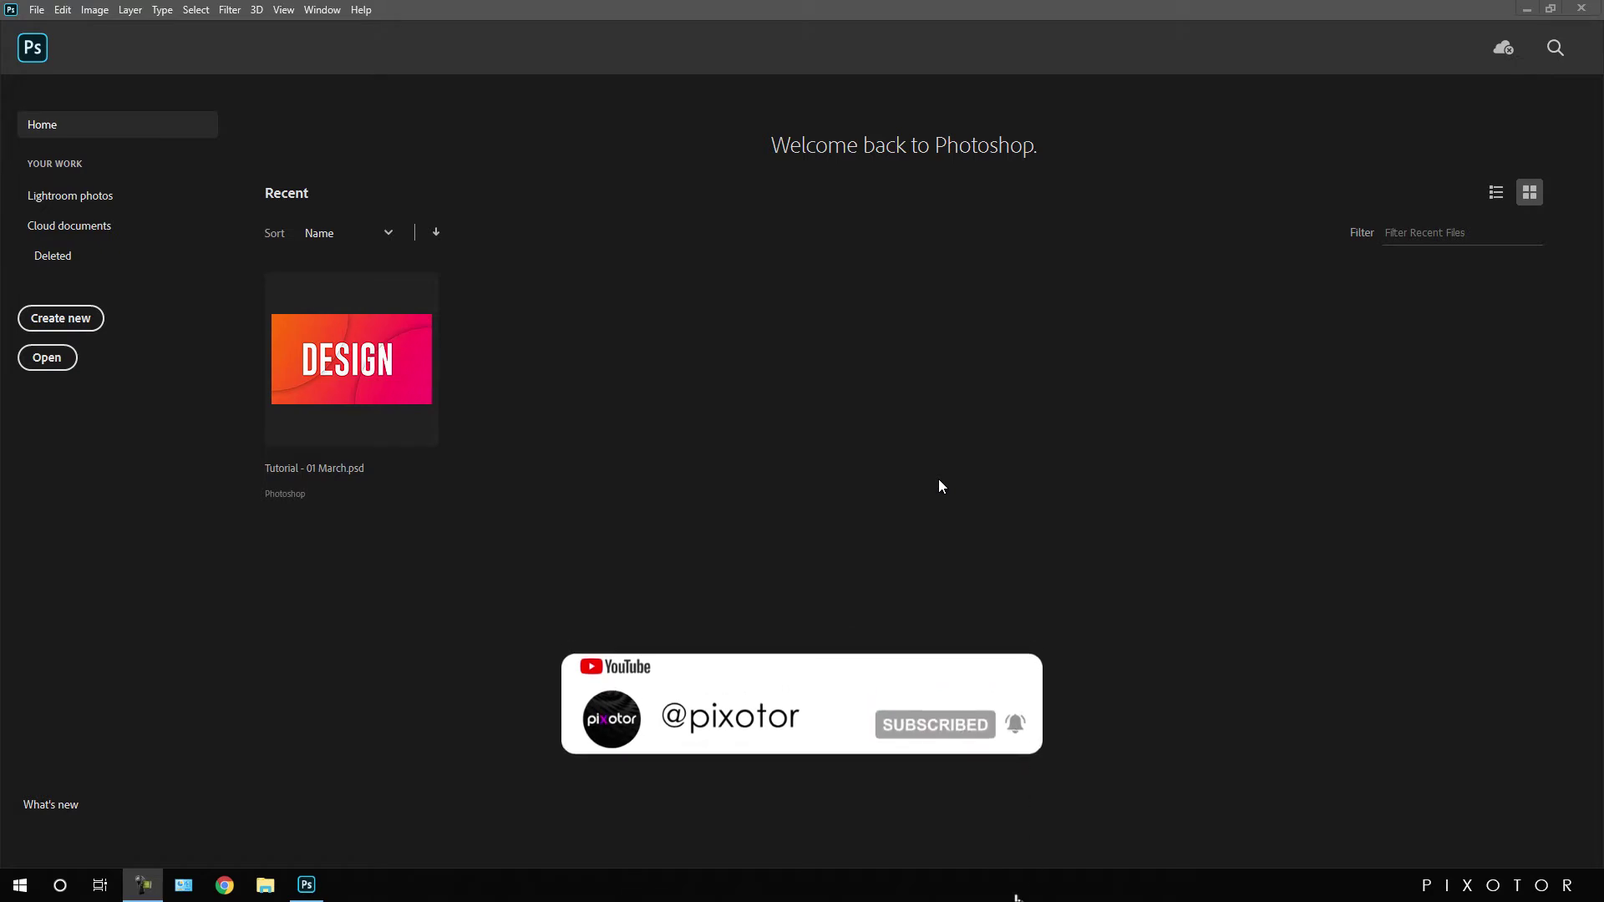
- Create a new Untitled-1 document at 1920 × 1080 px, 72 ppi, RGB Color, white background
{"action": "left_click", "coordinate": [79, 328]}
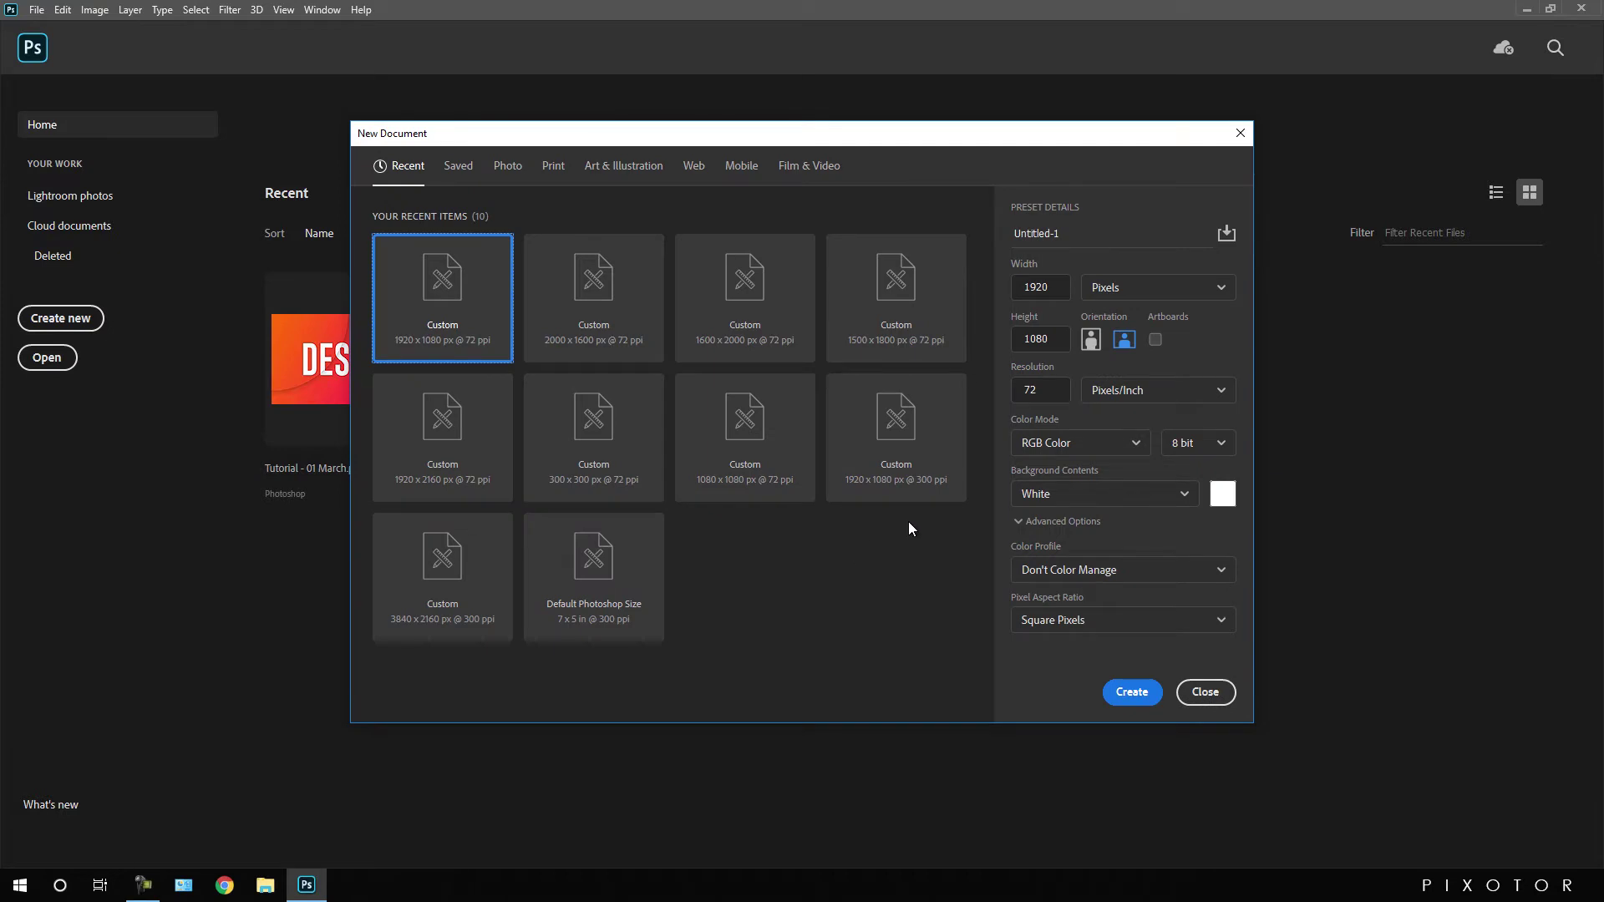
{"action": "left_click", "coordinate": [1227, 289]}
{"action": "left_click", "coordinate": [1170, 324]}
{"action": "left_click", "coordinate": [1123, 438]}
{"action": "left_click", "coordinate": [1045, 536]}
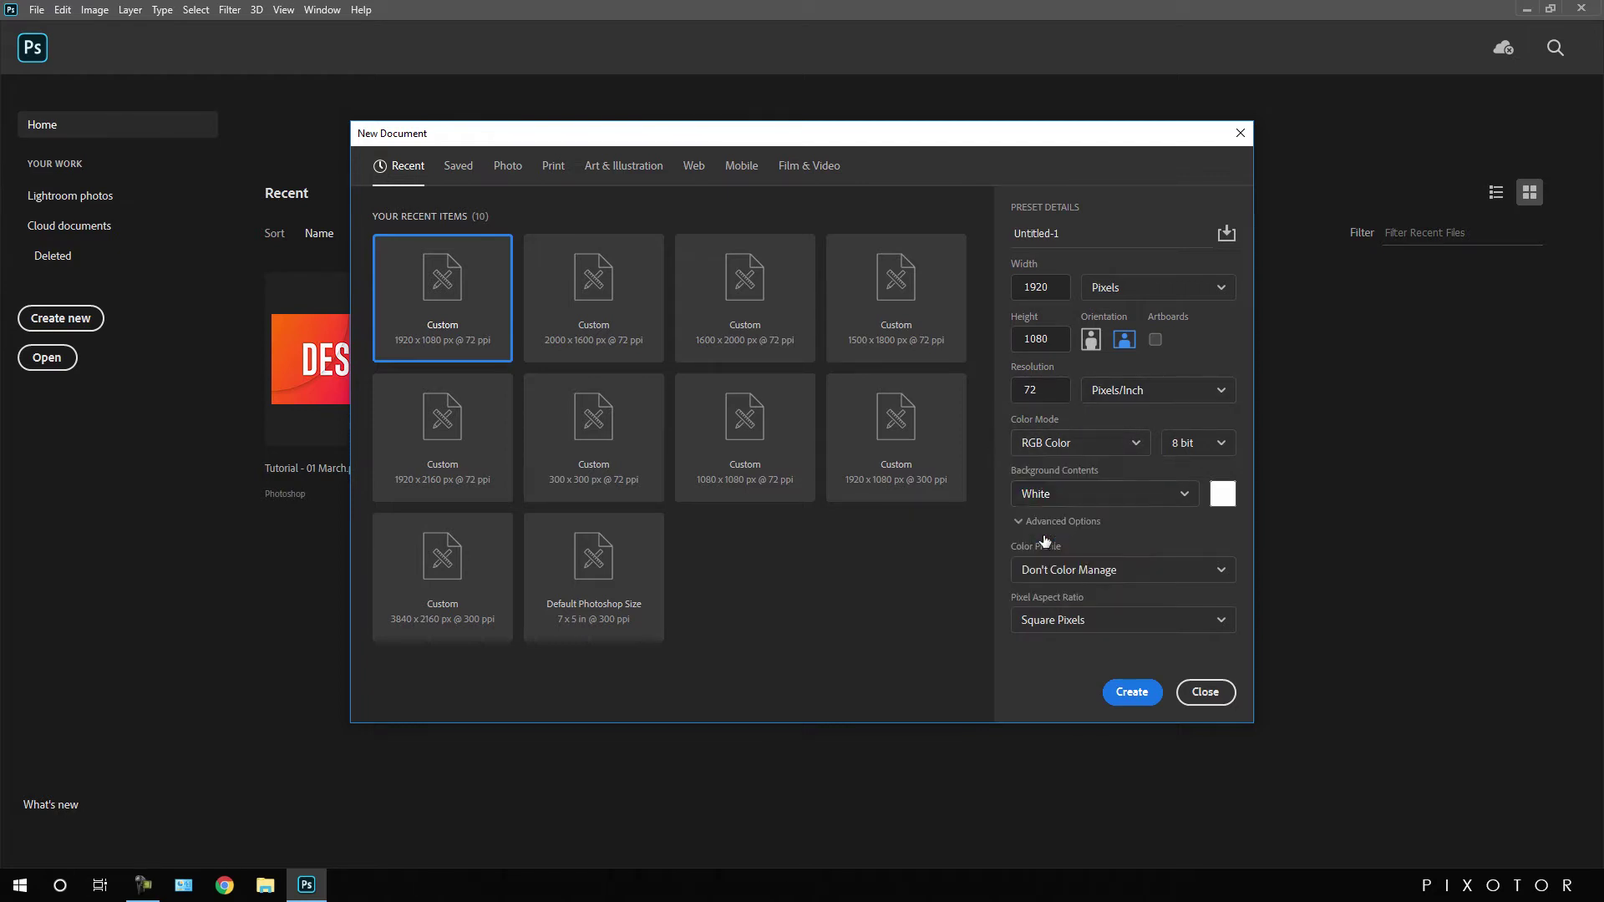
{"action": "left_click", "coordinate": [1134, 692]}
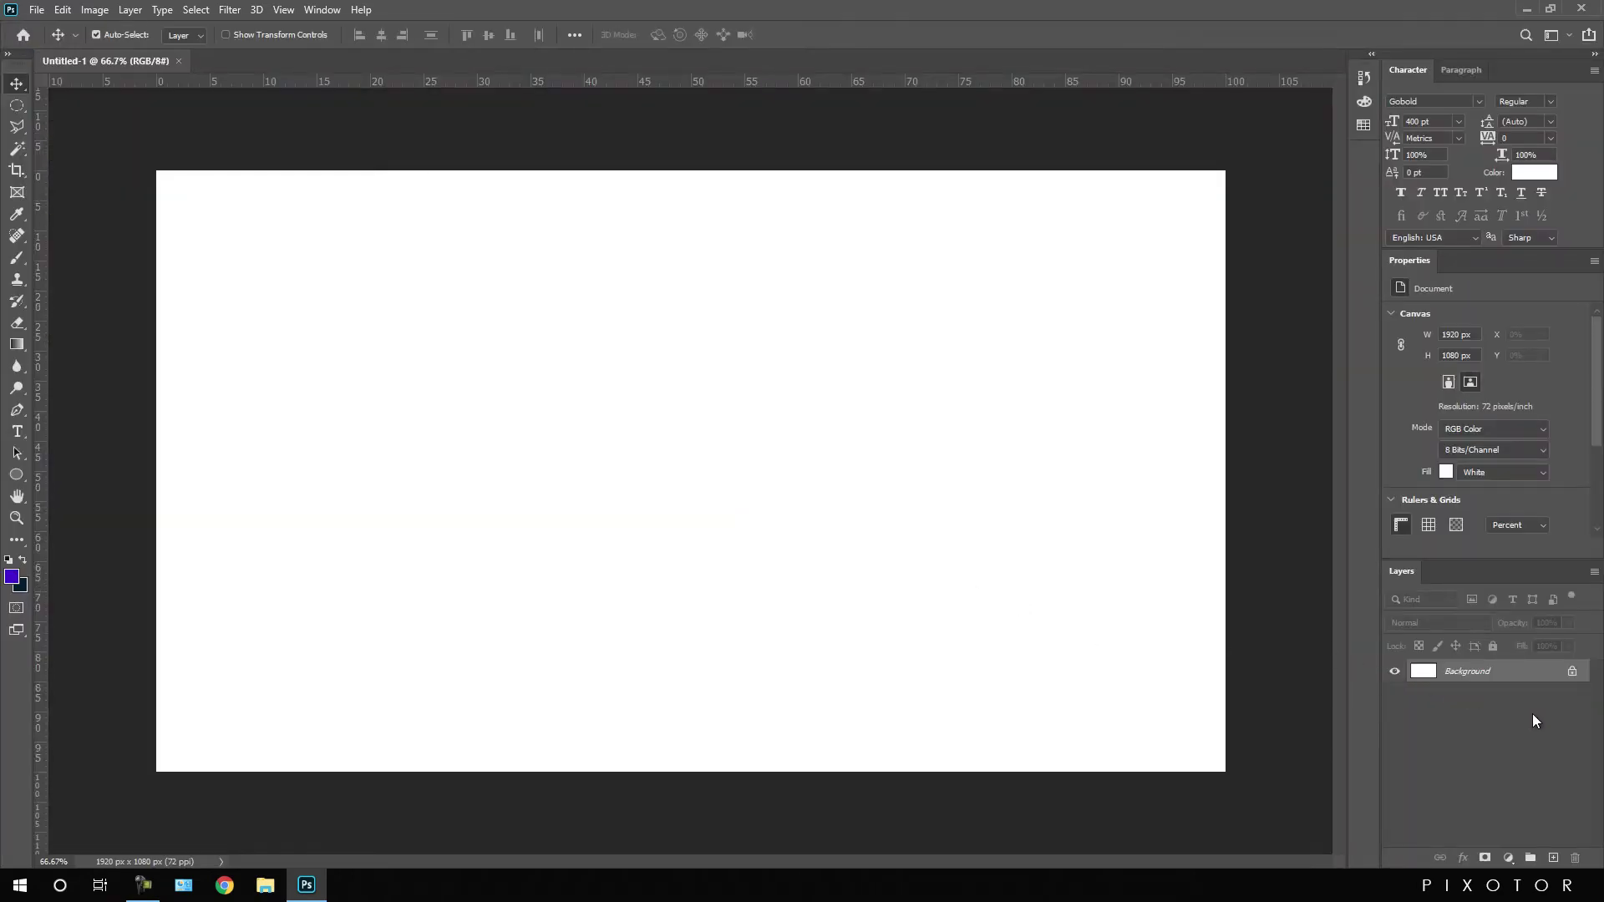
- Unlock the Background into Layer 0 and add a Gradient Overlay effect to it
{"action": "left_click", "coordinate": [1573, 677]}
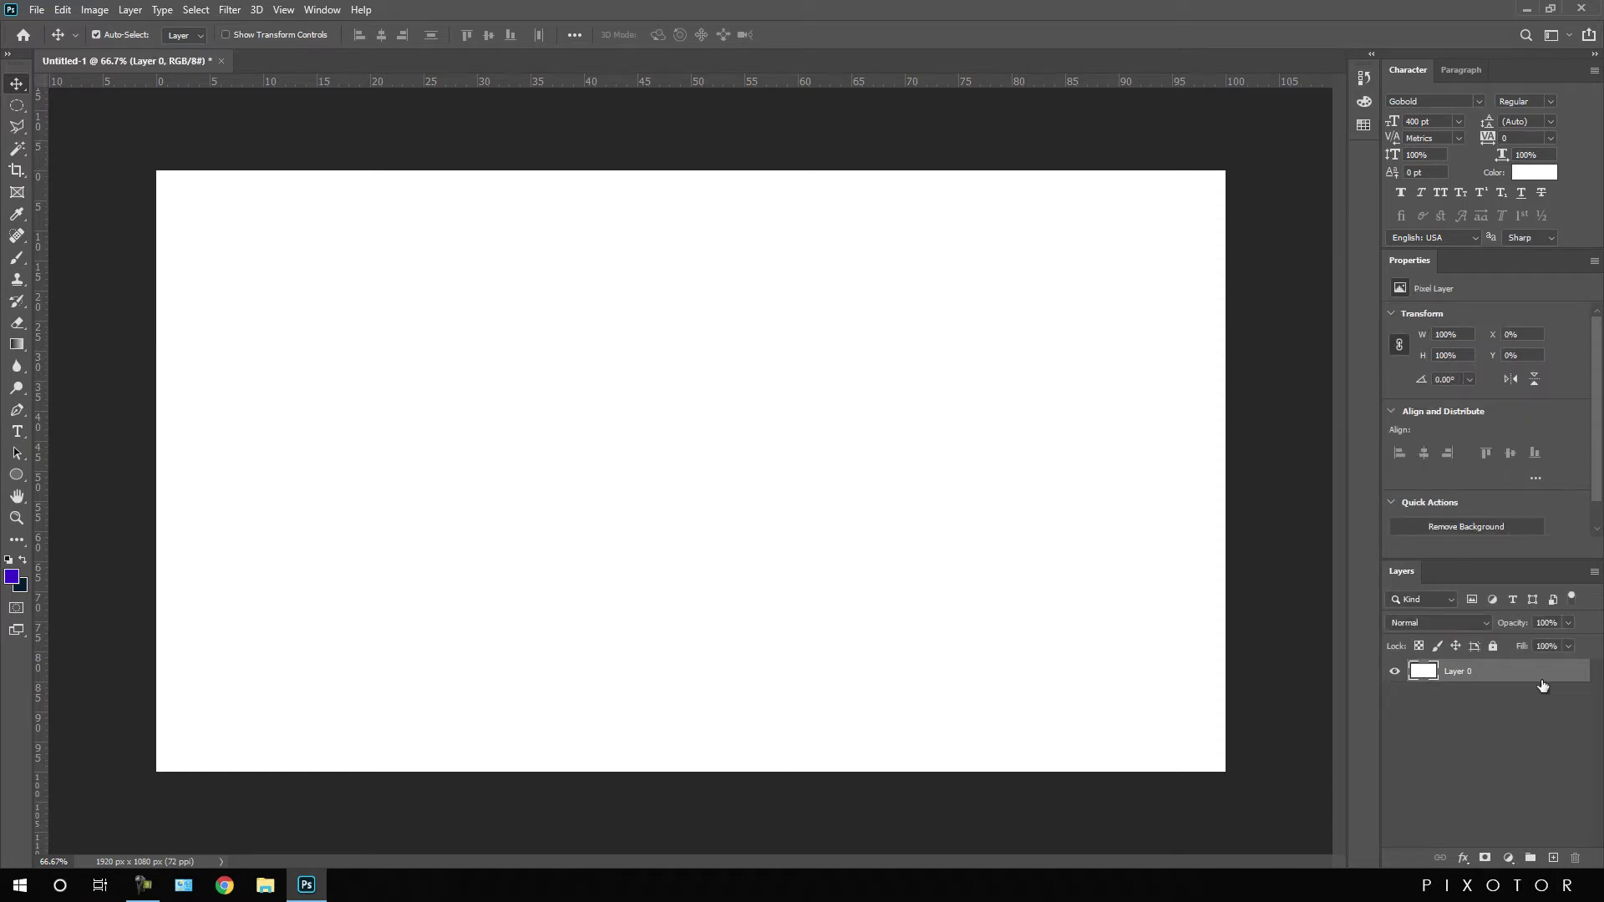
{"action": "left_click", "coordinate": [1463, 858]}
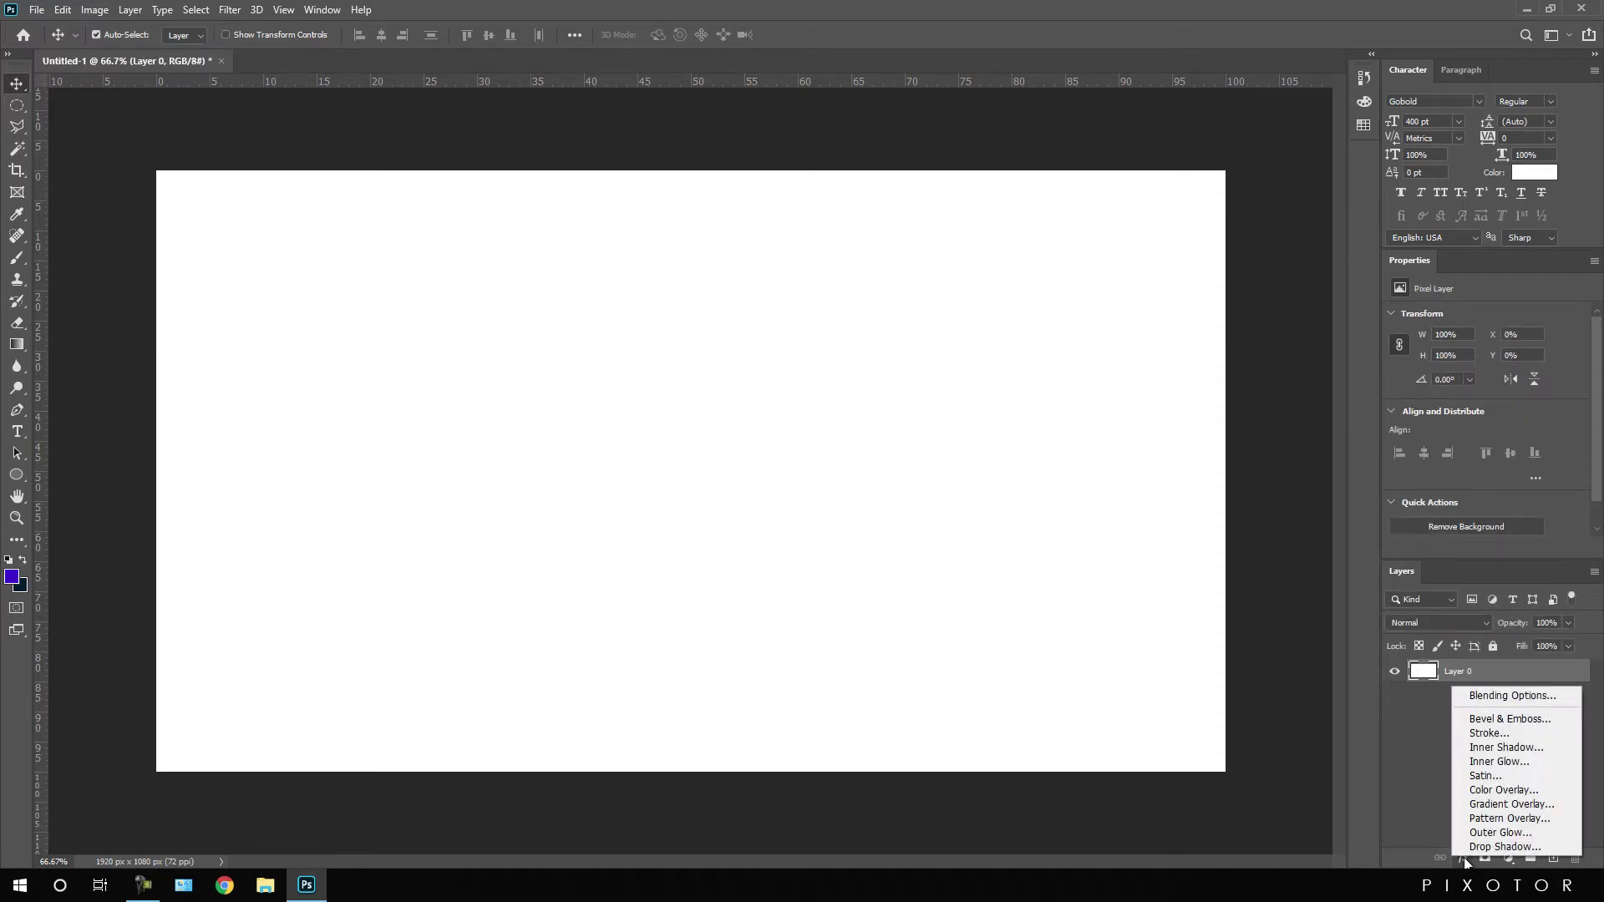
{"action": "left_click", "coordinate": [1516, 804]}
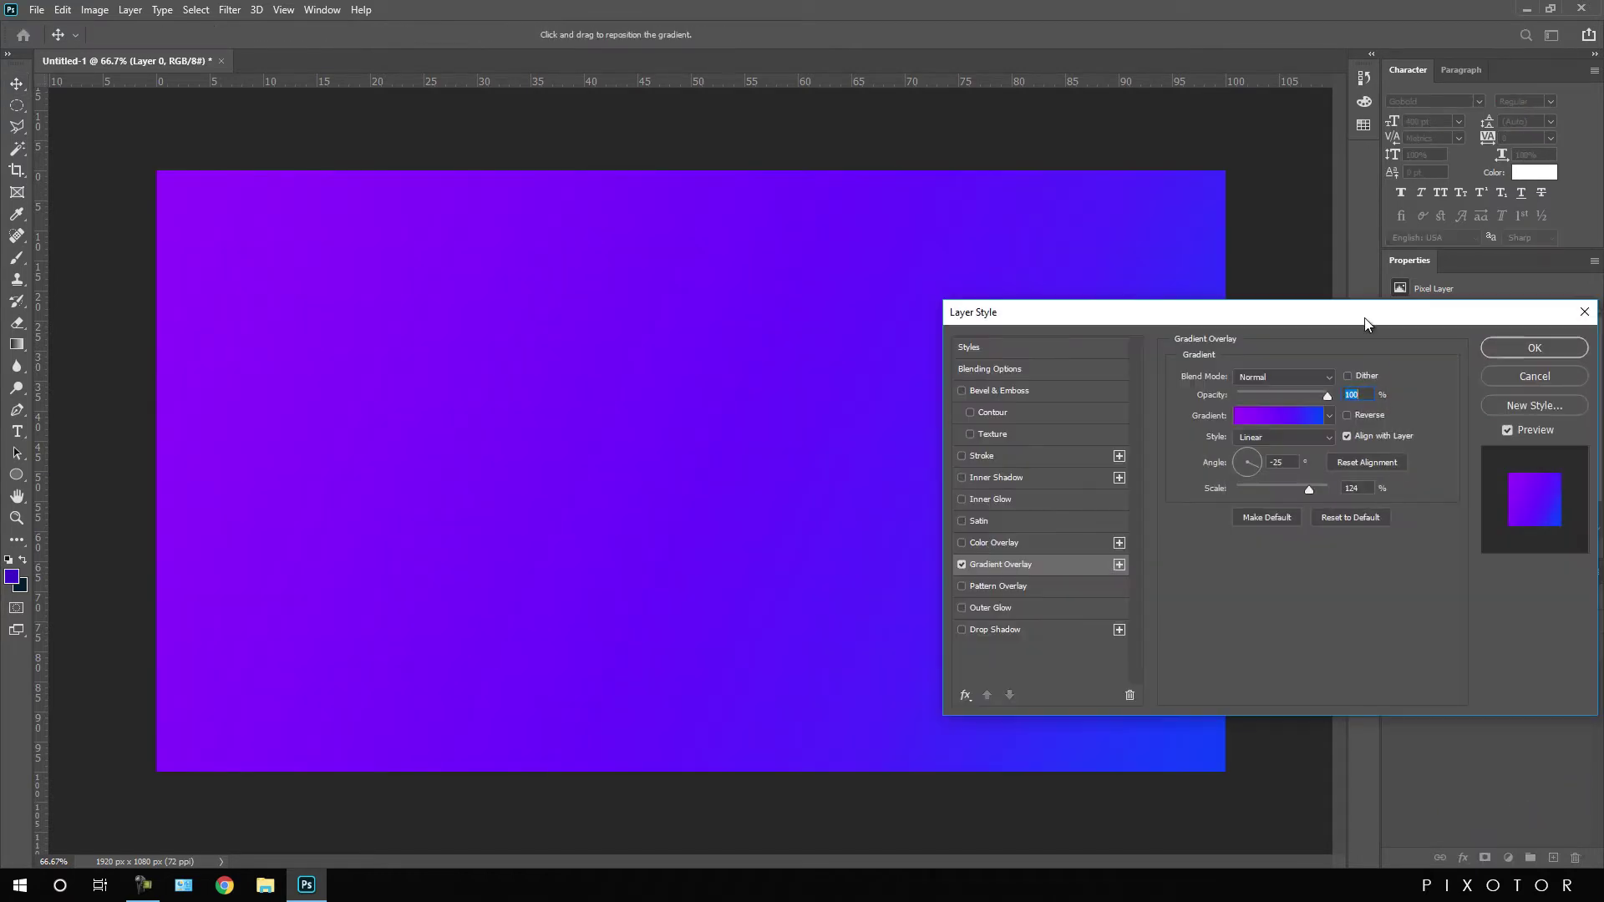
{"action": "left_click_drag", "start_coordinate": [1366, 318], "coordinate": [1173, 283]}
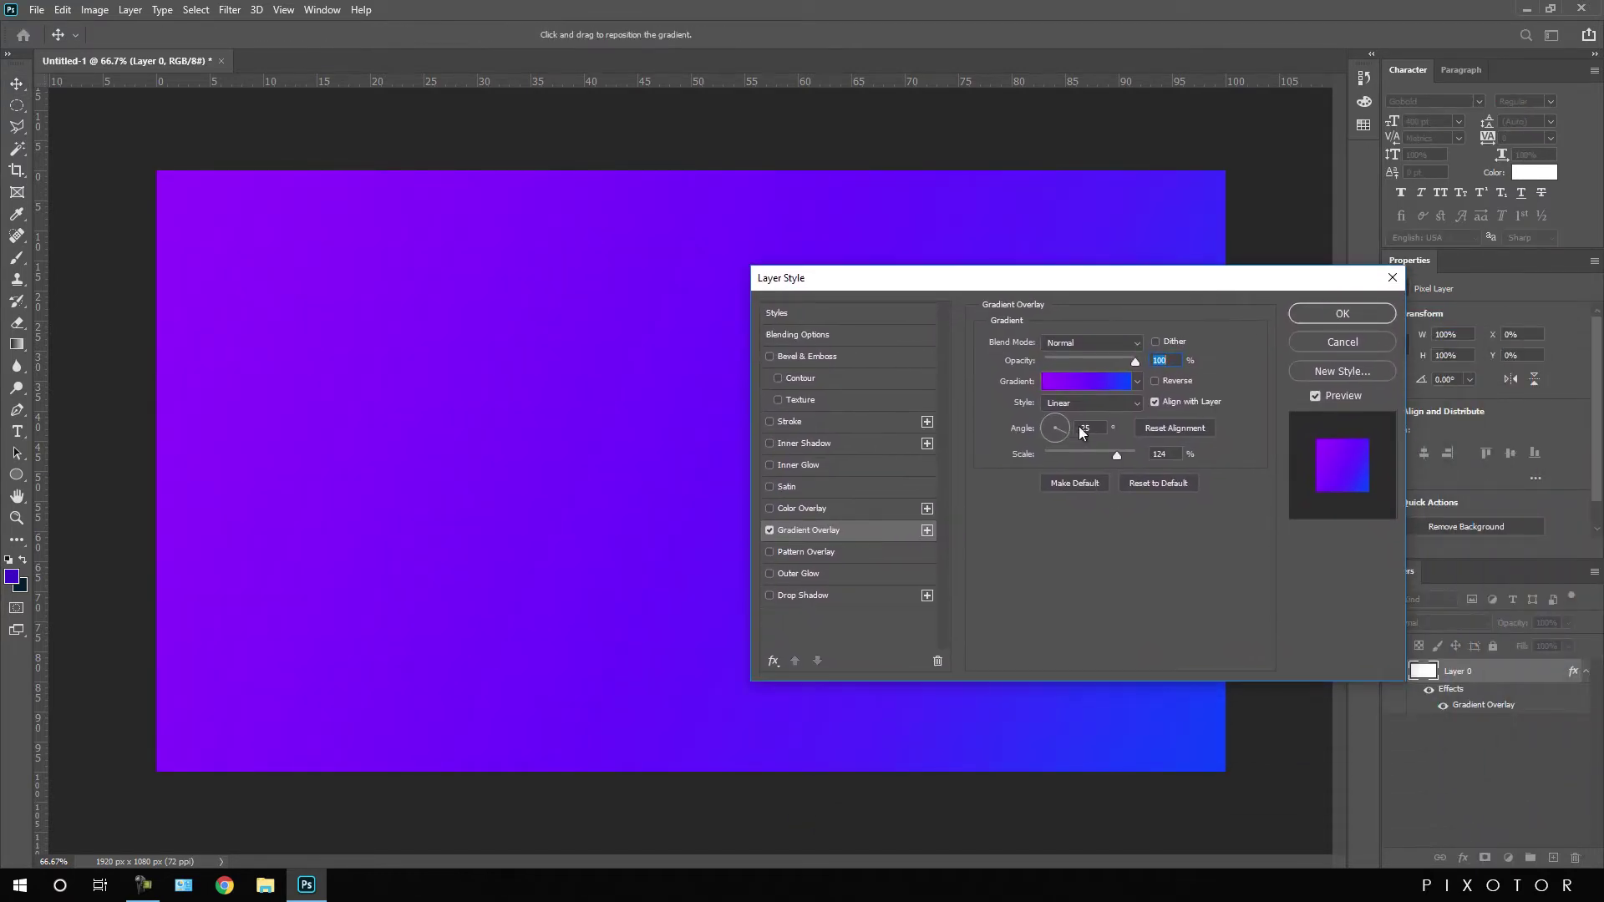
- Set the gradient's starting stop to purple 9000ff
{"action": "left_click", "coordinate": [1094, 378]}
{"action": "left_click", "coordinate": [1224, 566]}
{"action": "left_click", "coordinate": [1562, 567]}
{"action": "left_click", "coordinate": [1225, 567]}
{"action": "left_click", "coordinate": [1298, 637]}
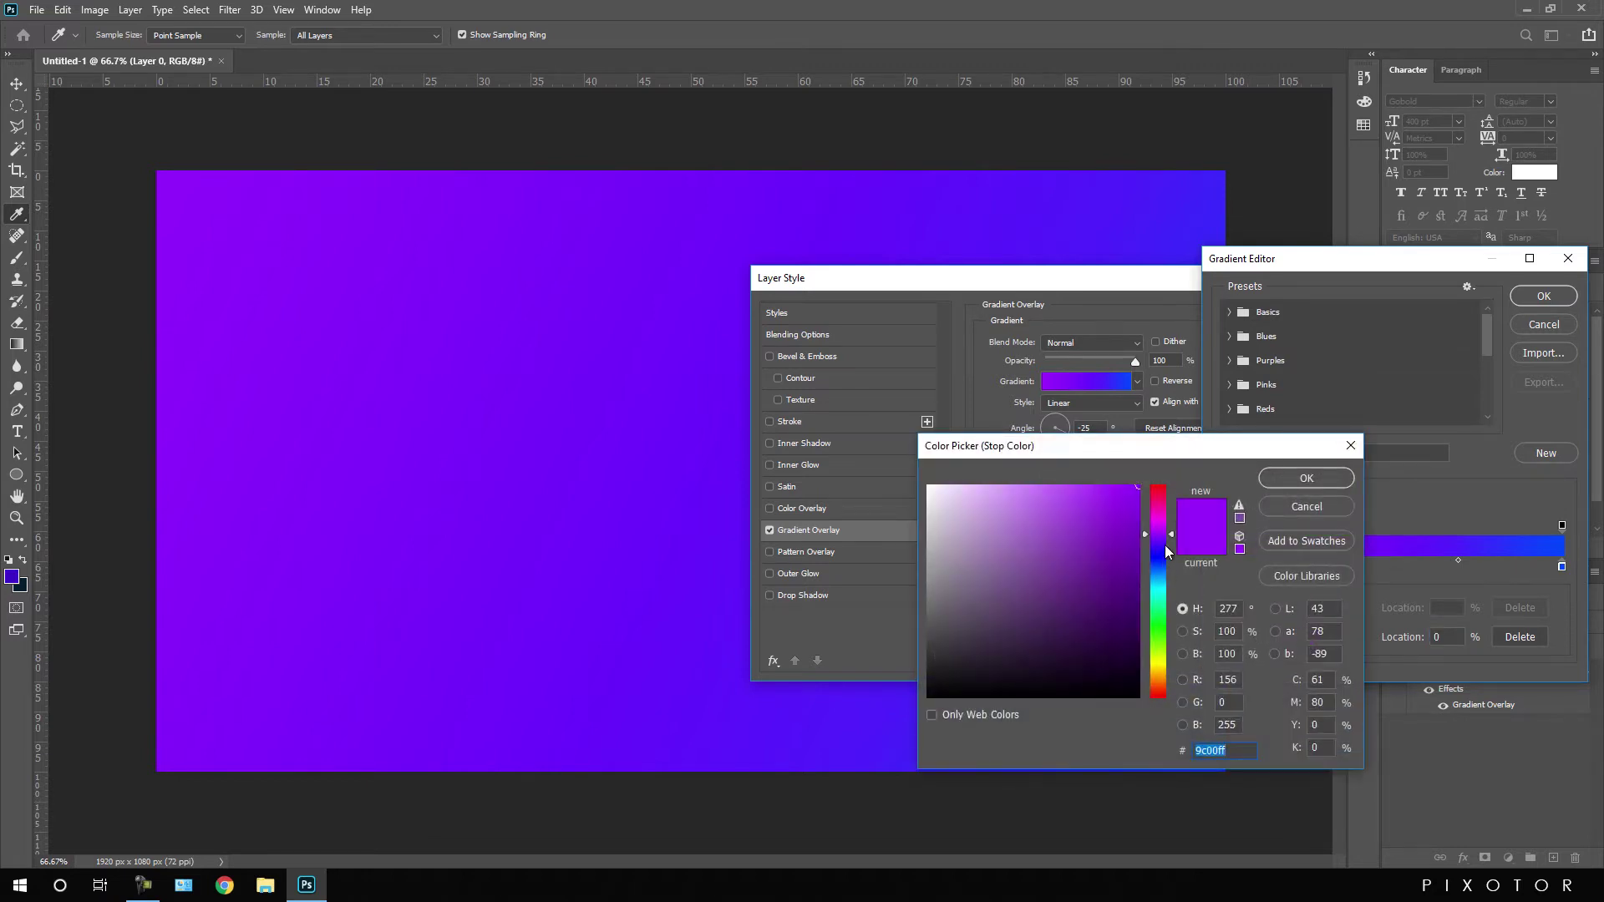
{"action": "left_click_drag", "start_coordinate": [1167, 539], "coordinate": [1169, 541]}
{"action": "left_click", "coordinate": [1276, 478]}
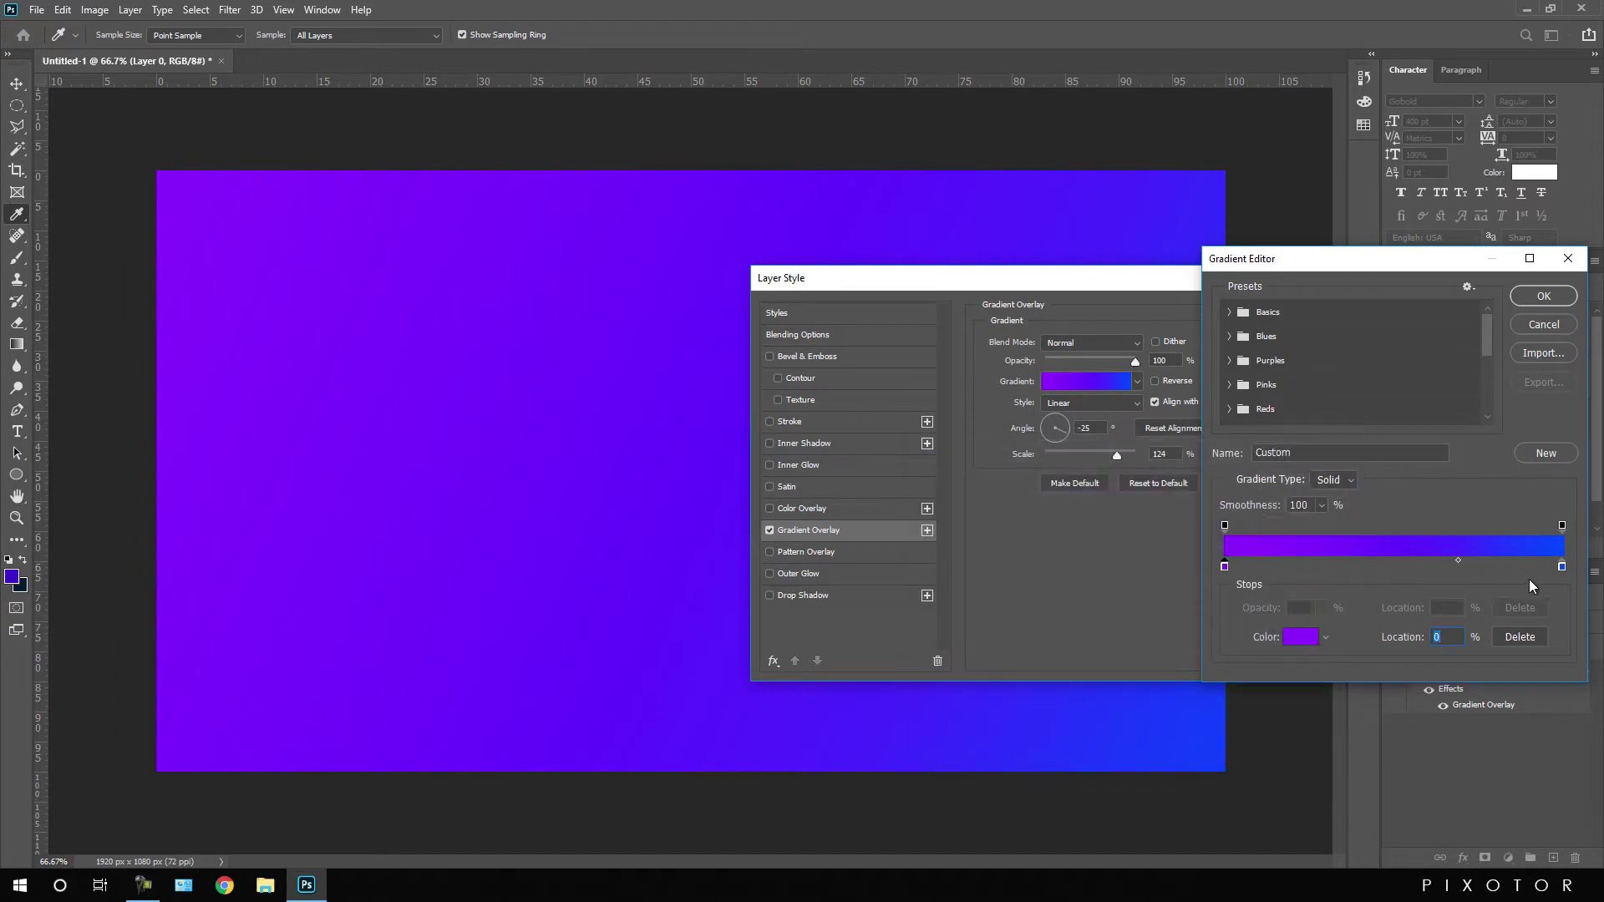
- Set the end stop to blue 0036fe and the midpoint to 61%, then apply the overlay
{"action": "left_click", "coordinate": [1299, 642]}
{"action": "left_click_drag", "start_coordinate": [1160, 569], "coordinate": [1160, 563]}
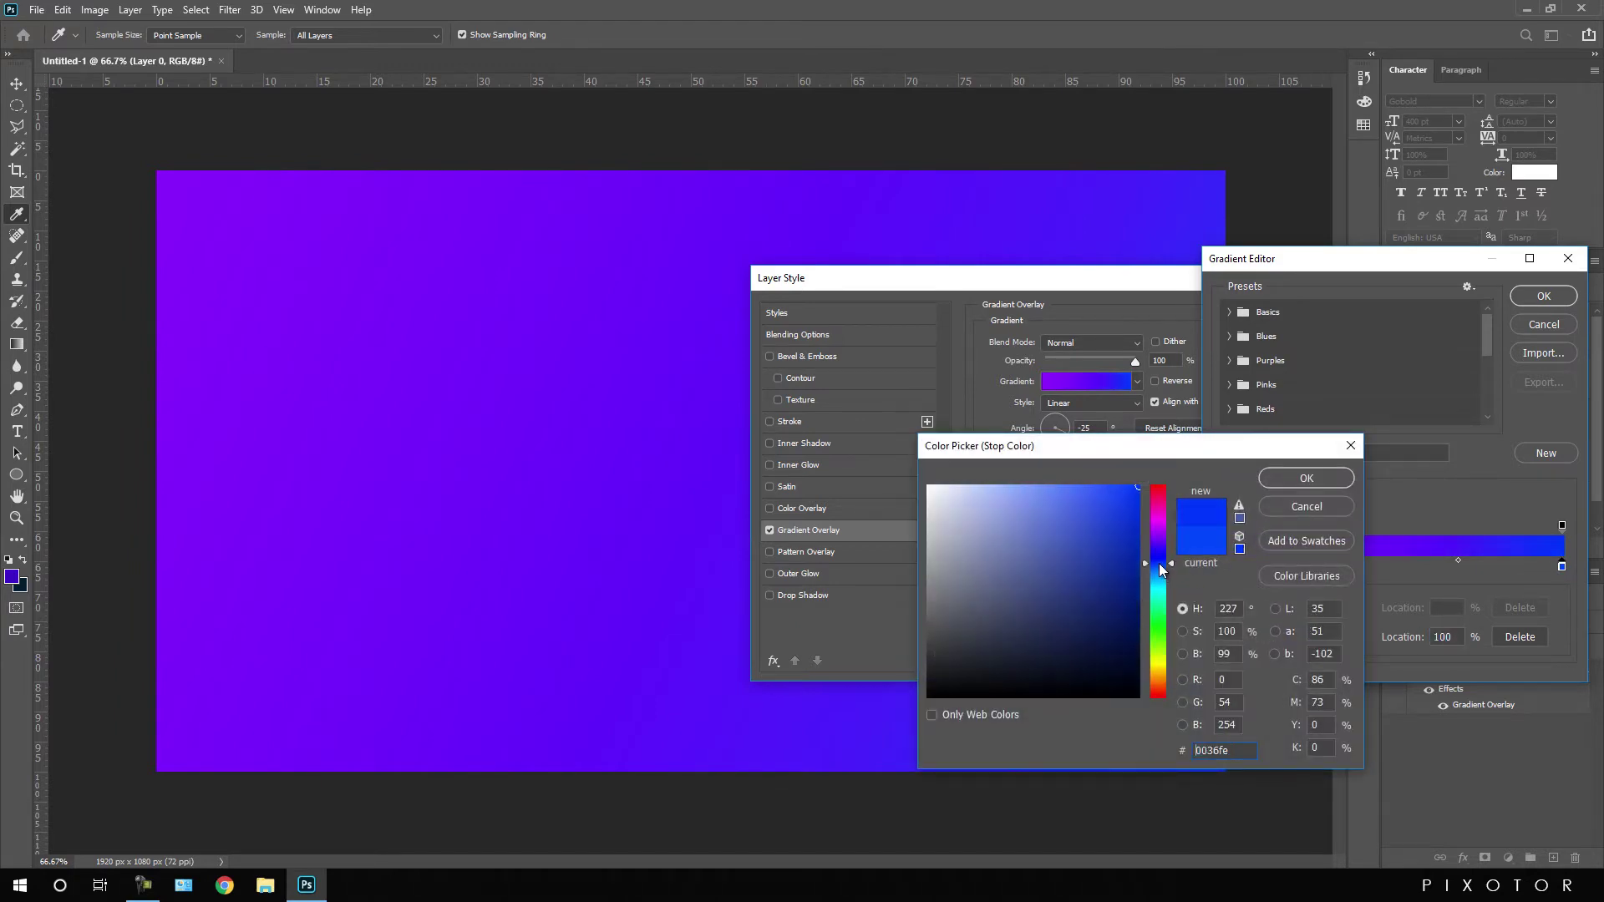
{"action": "left_click", "coordinate": [1293, 482]}
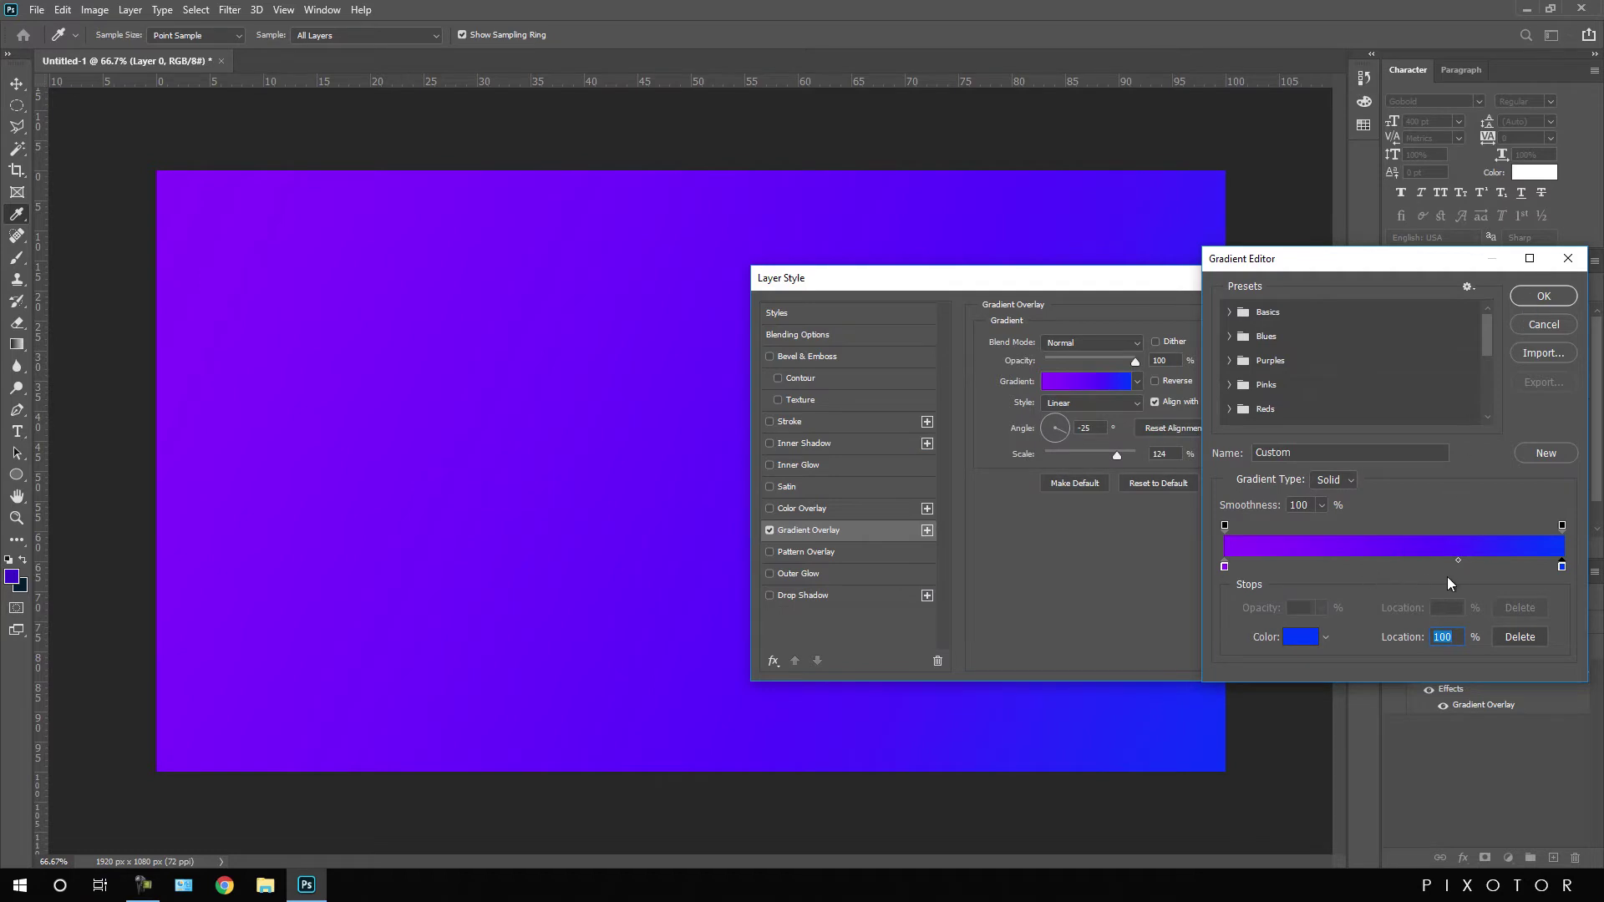
{"action": "left_click_drag", "start_coordinate": [1458, 561], "coordinate": [1425, 560]}
{"action": "left_click", "coordinate": [1544, 296]}
{"action": "left_click", "coordinate": [1340, 310]}
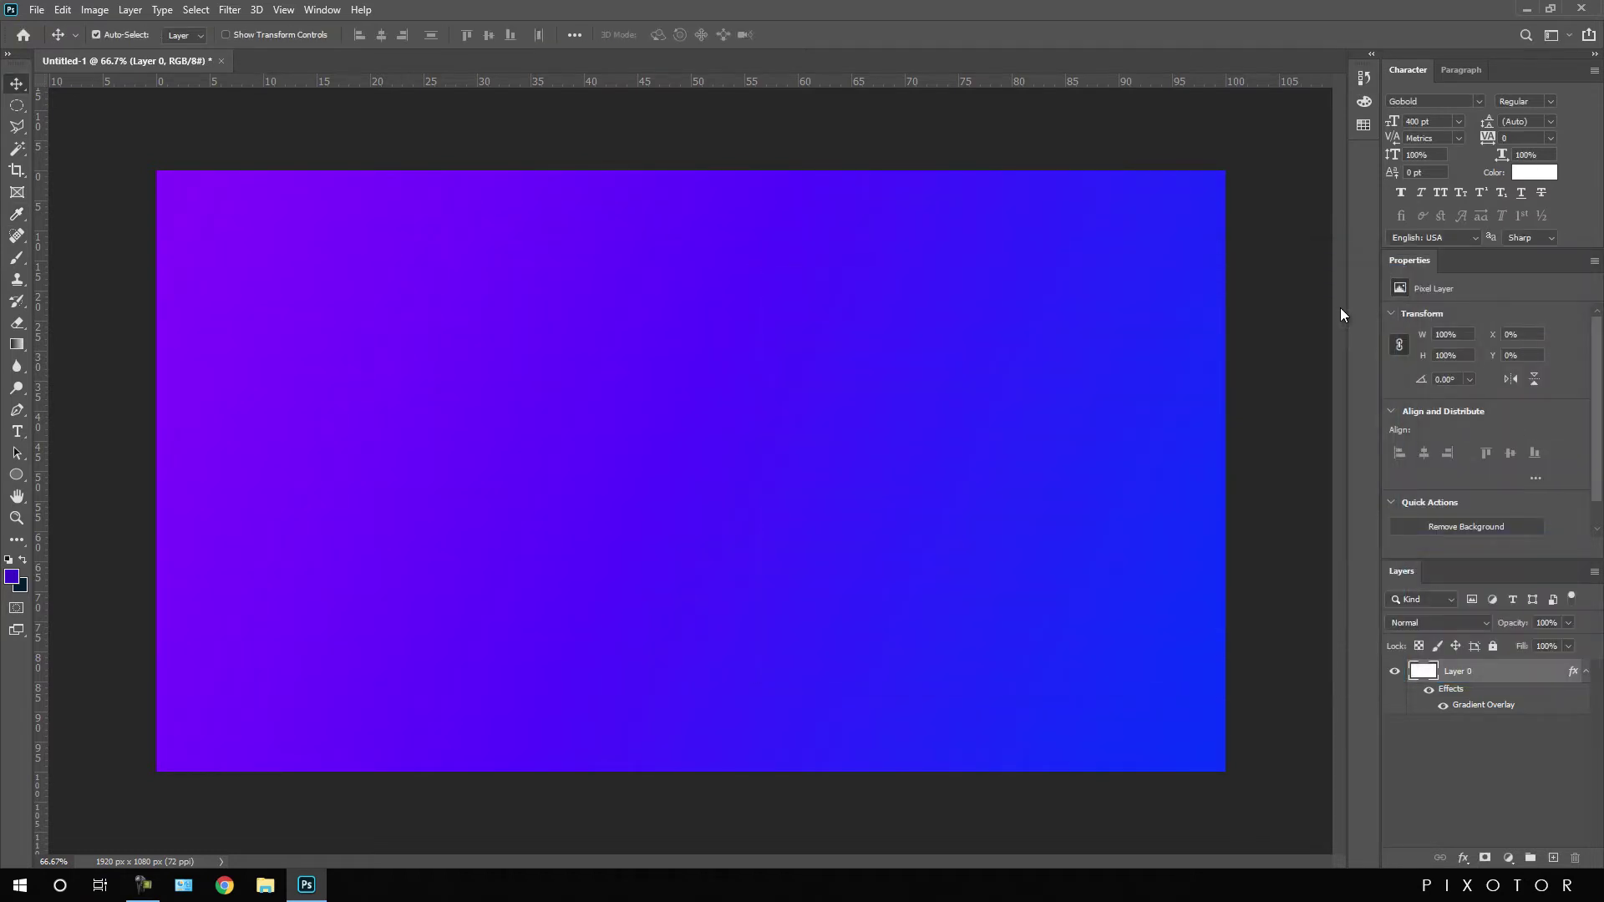
{"action": "left_click", "coordinate": [1586, 671]}
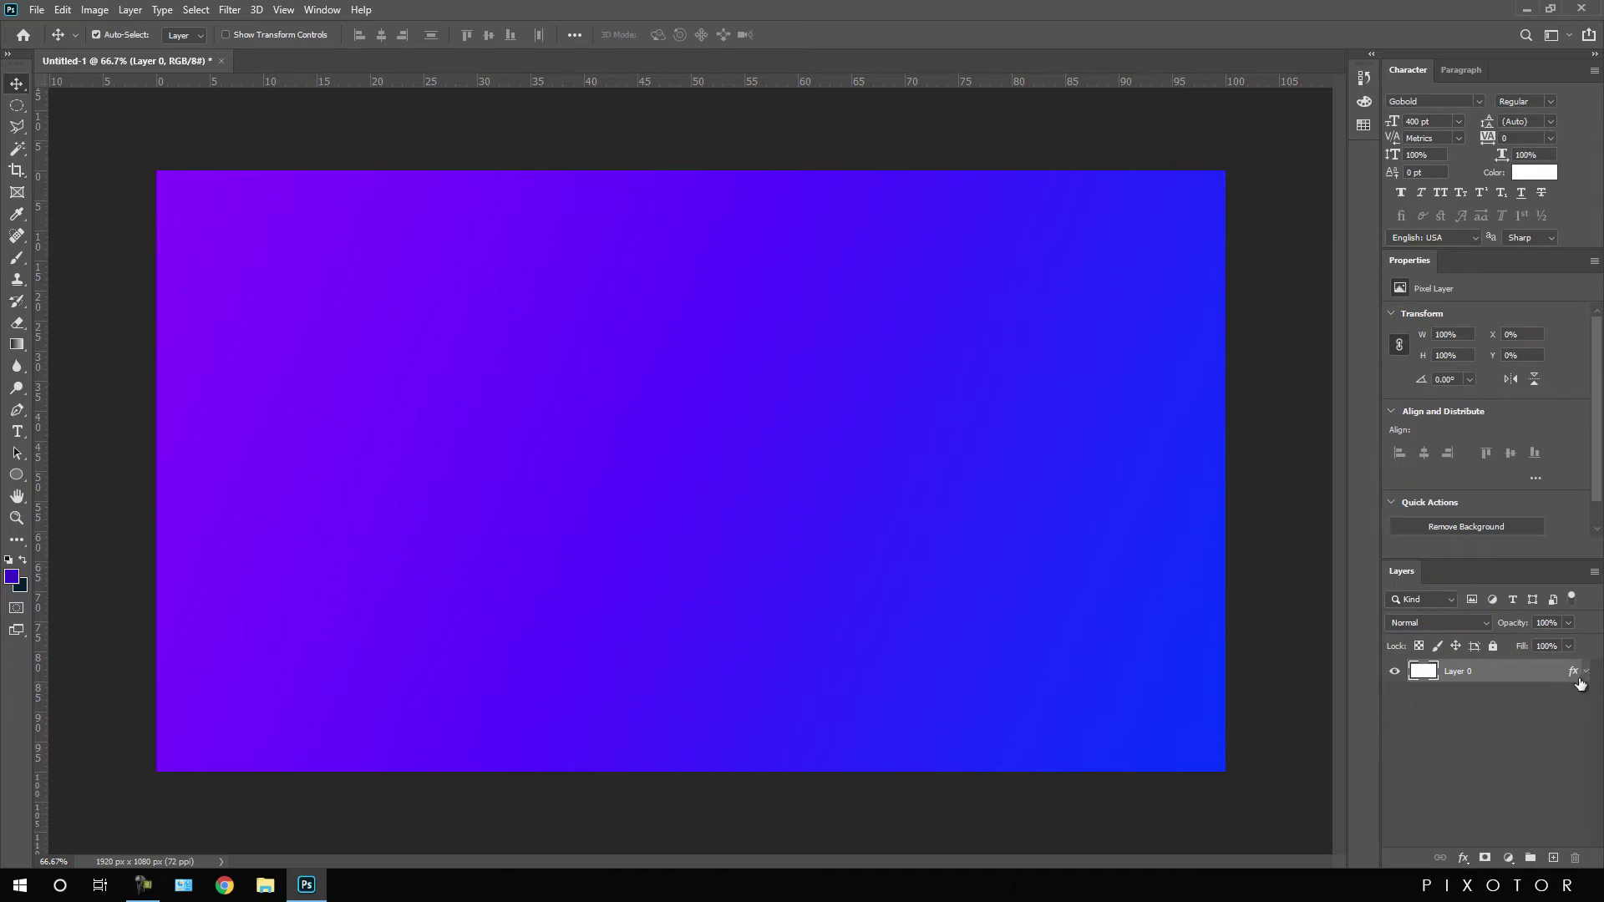
{"action": "left_click", "coordinate": [1553, 695]}
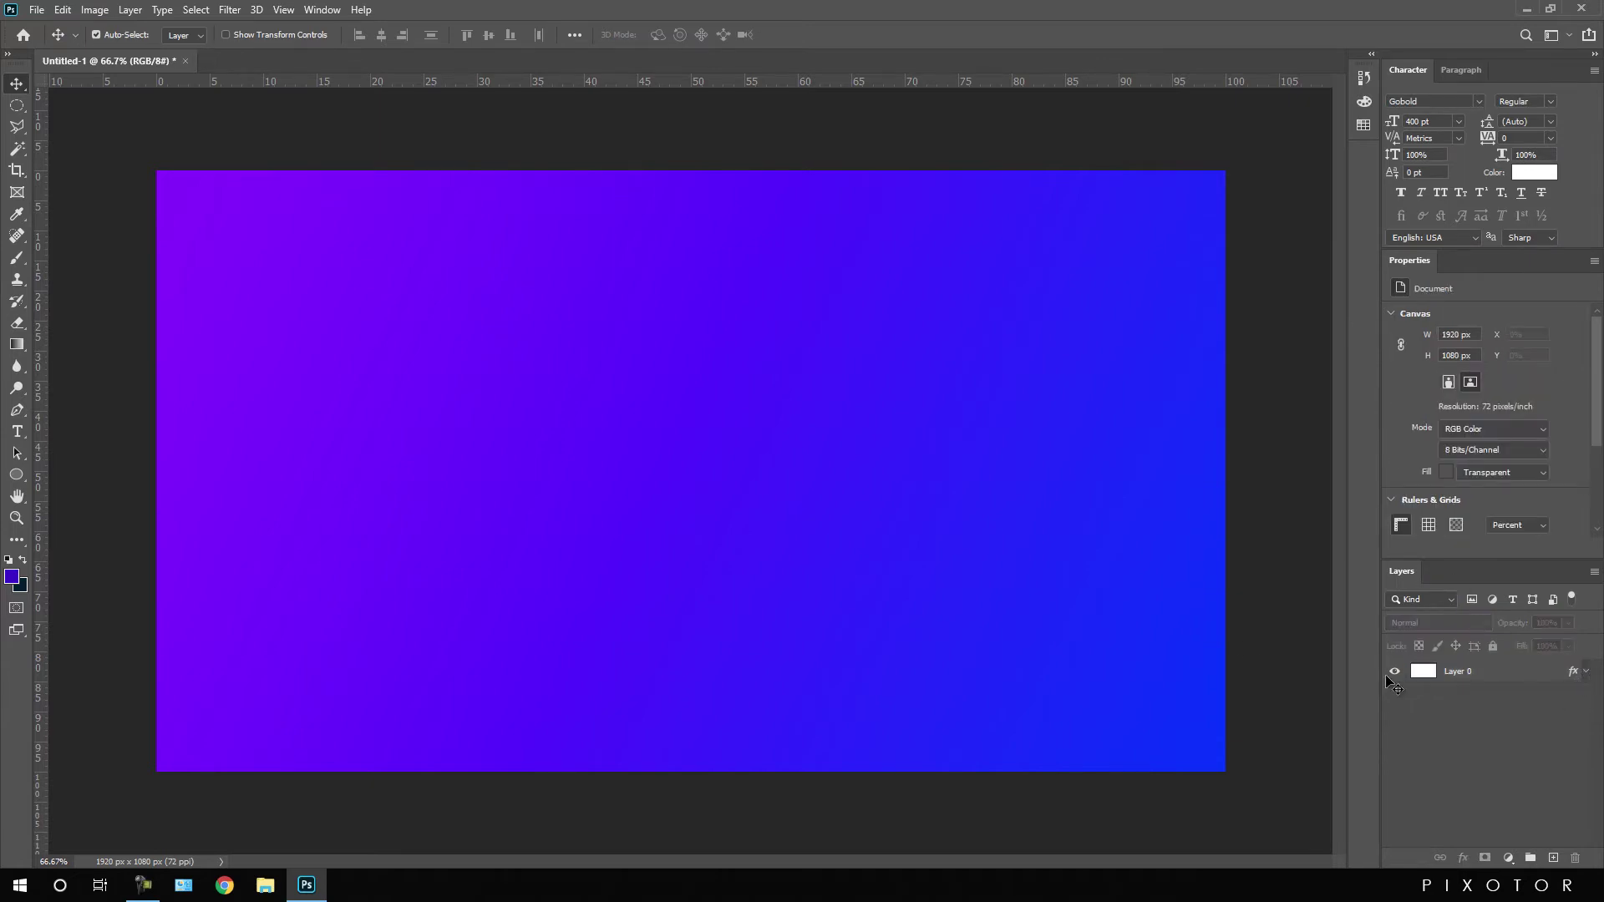
- Select the Type tool and set the font to Gobold Regular at 400 pt
{"action": "left_click", "coordinate": [16, 431]}
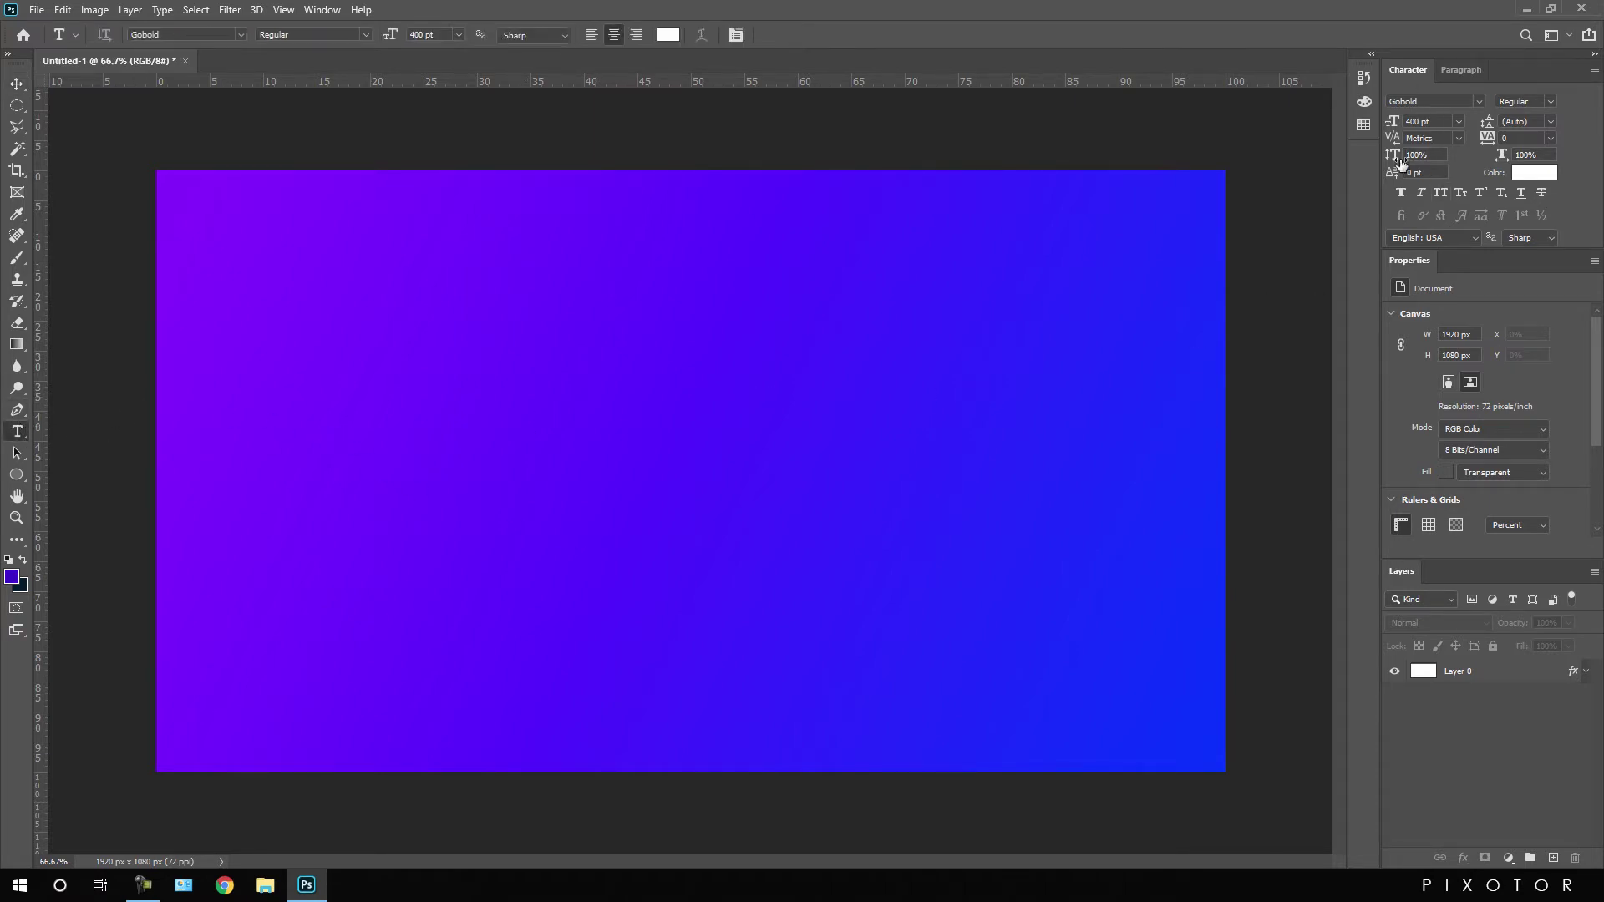
{"action": "left_click", "coordinate": [323, 10]}
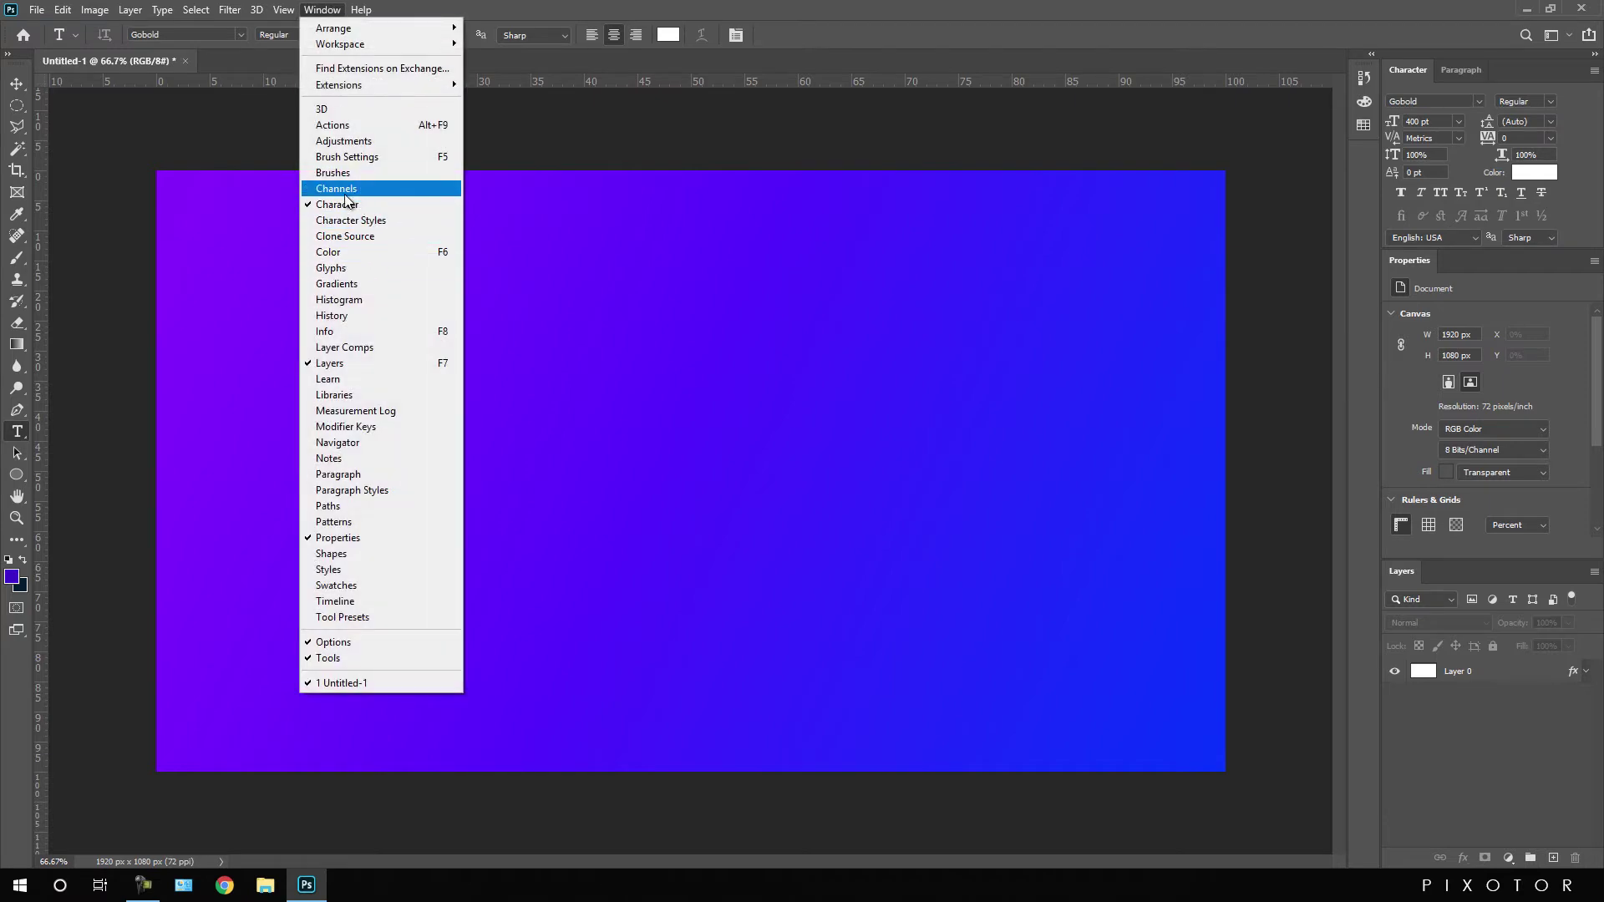
{"action": "left_click", "coordinate": [664, 93]}
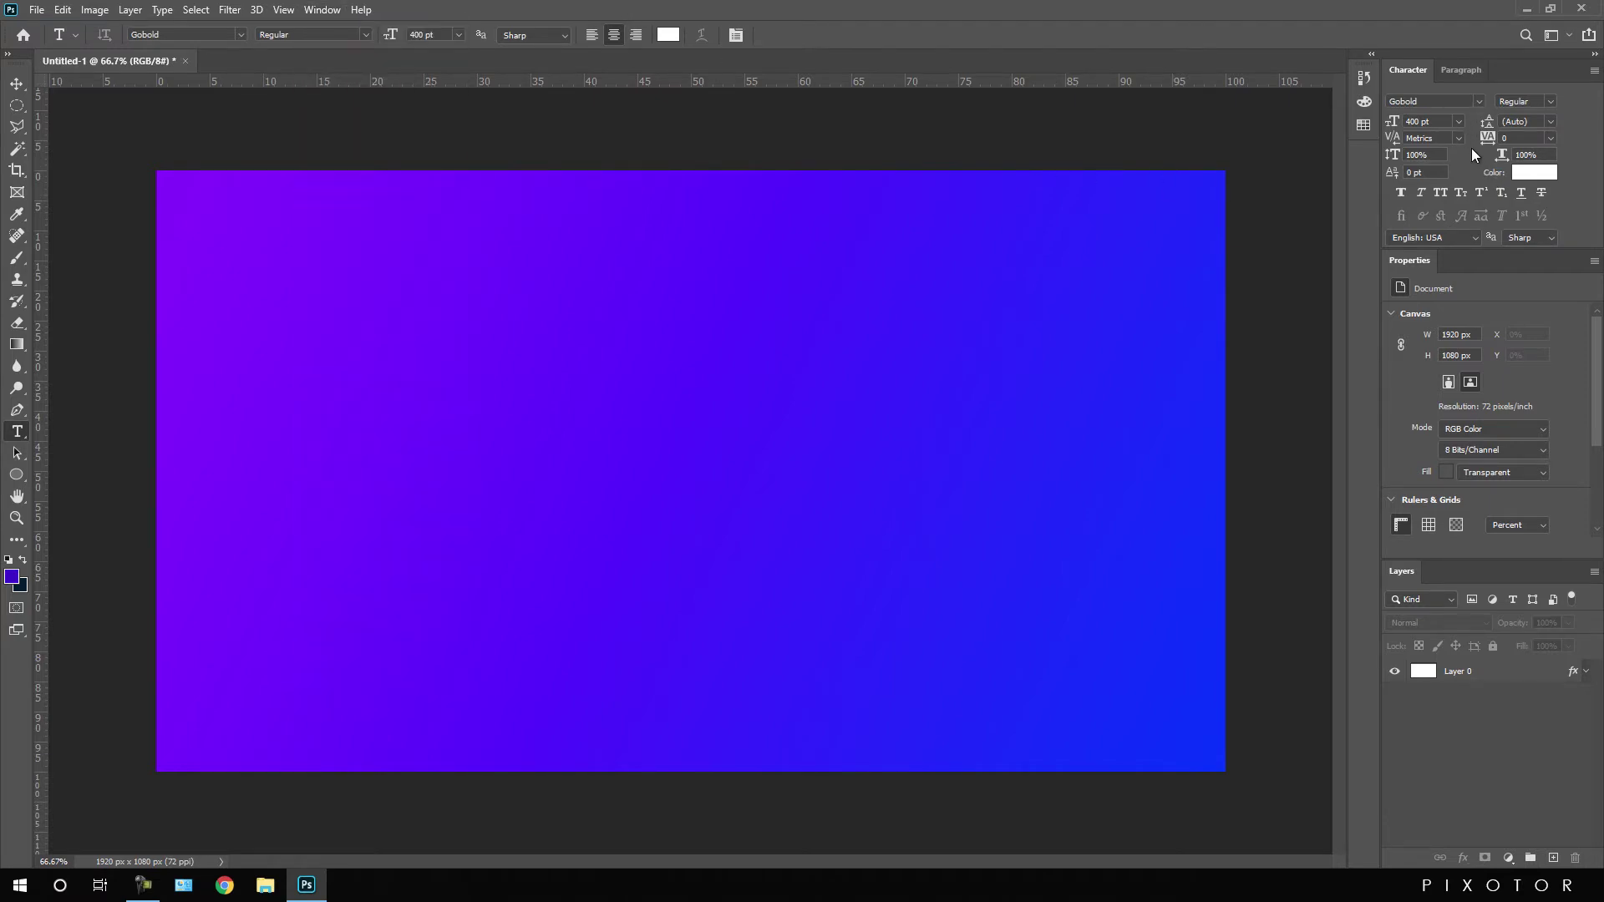
{"action": "left_click", "coordinate": [1478, 103]}
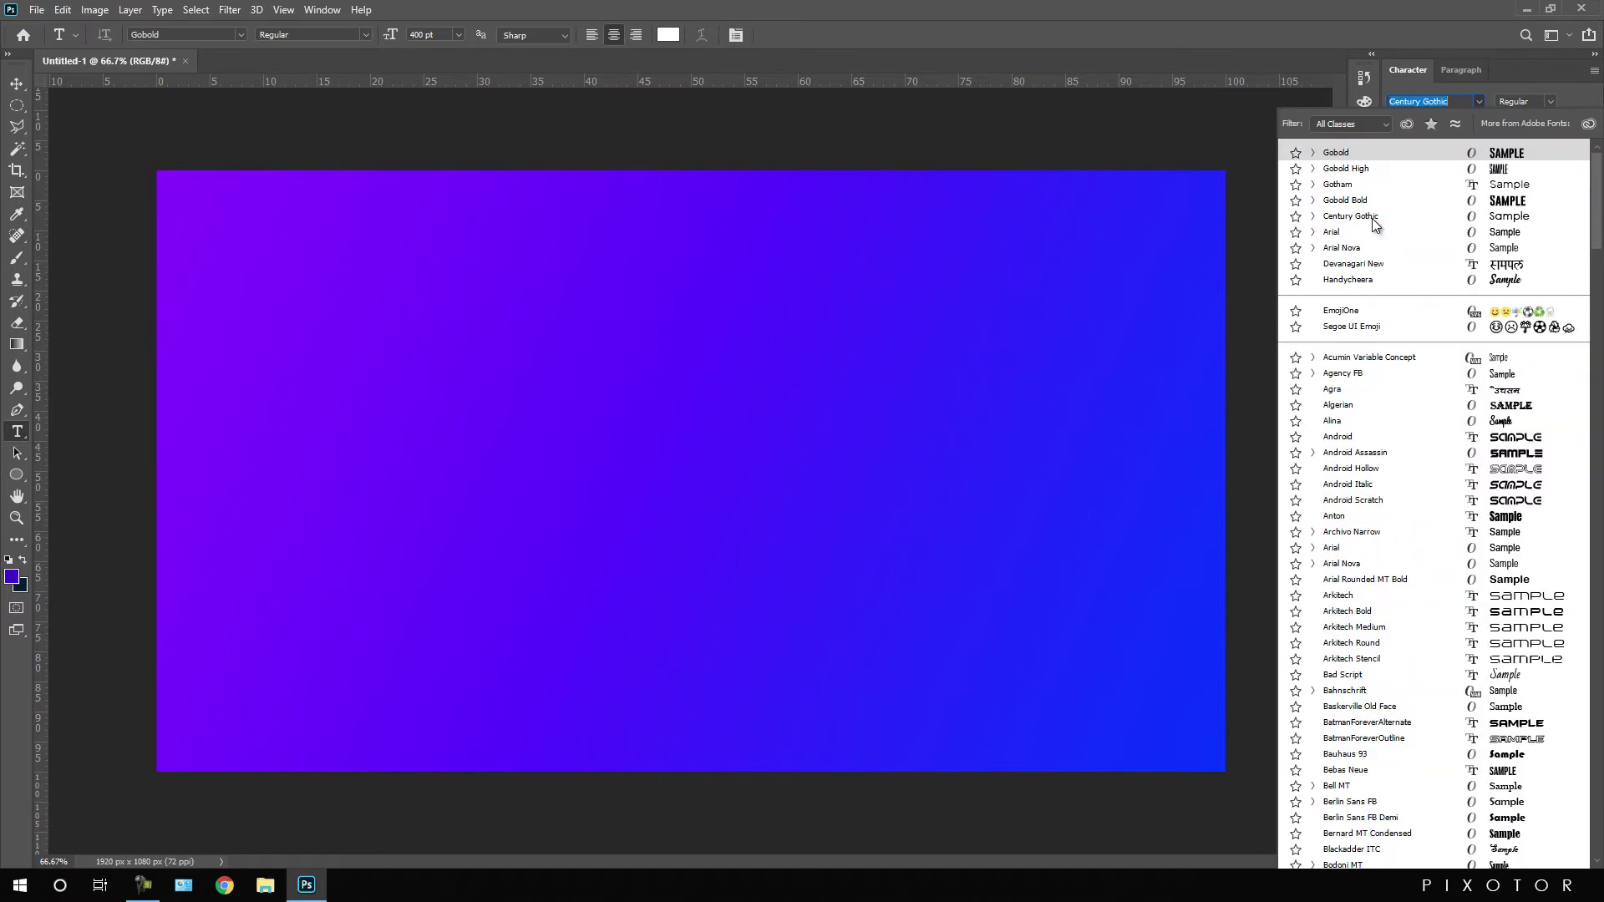
{"action": "left_click", "coordinate": [1355, 152]}
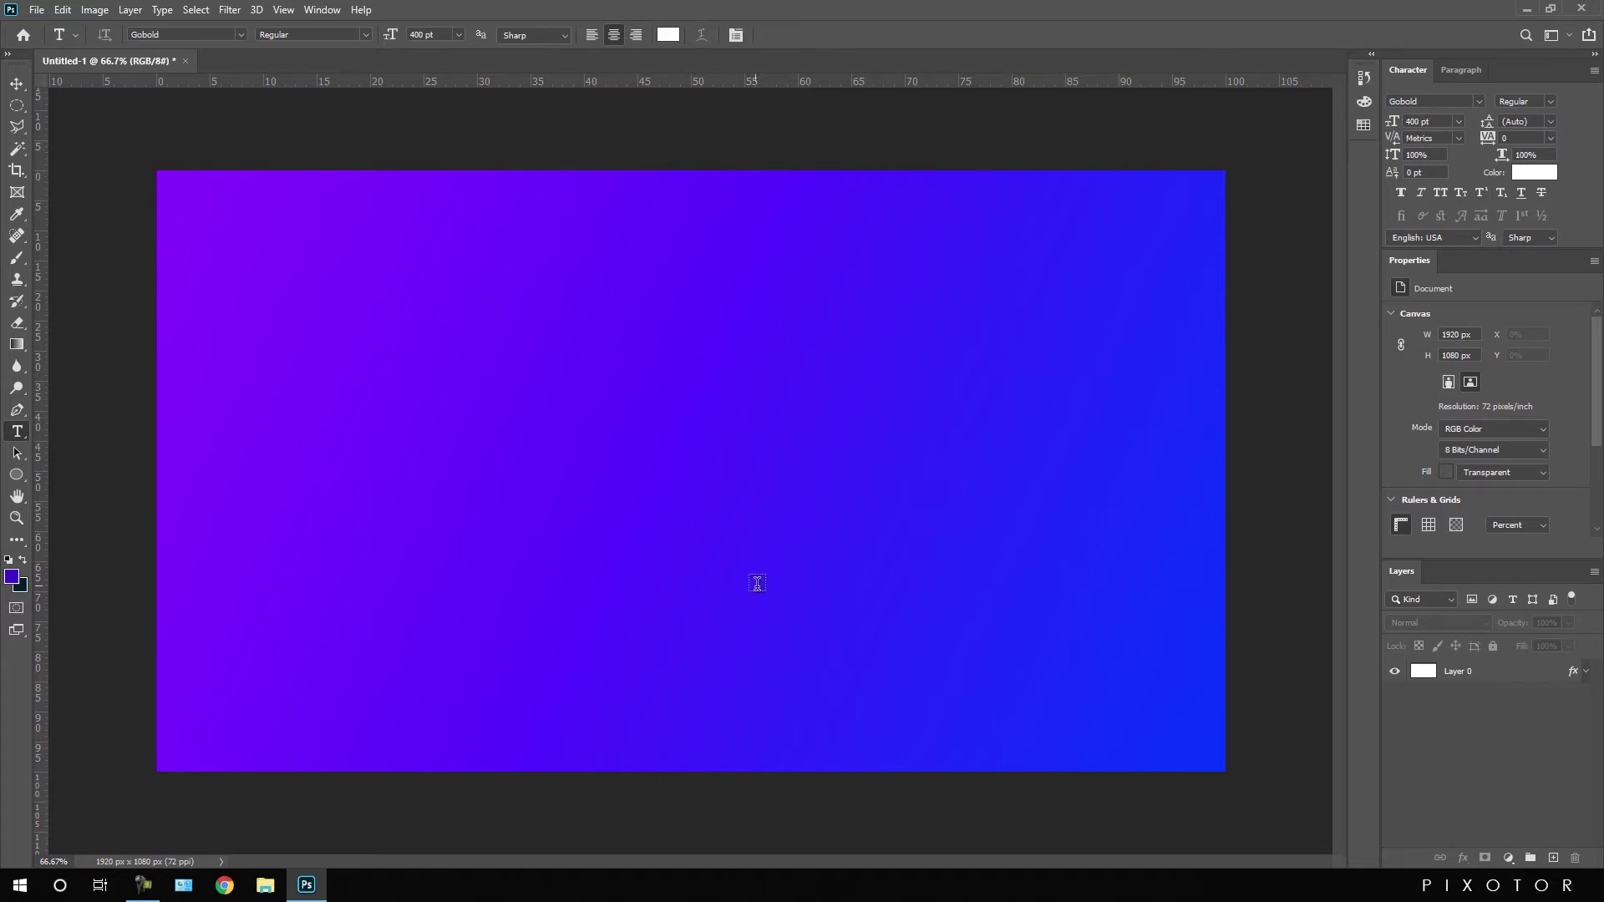
- Type DESIGN in white Gobold on the canvas and commit it as a type layer
{"action": "left_click", "coordinate": [667, 467]}
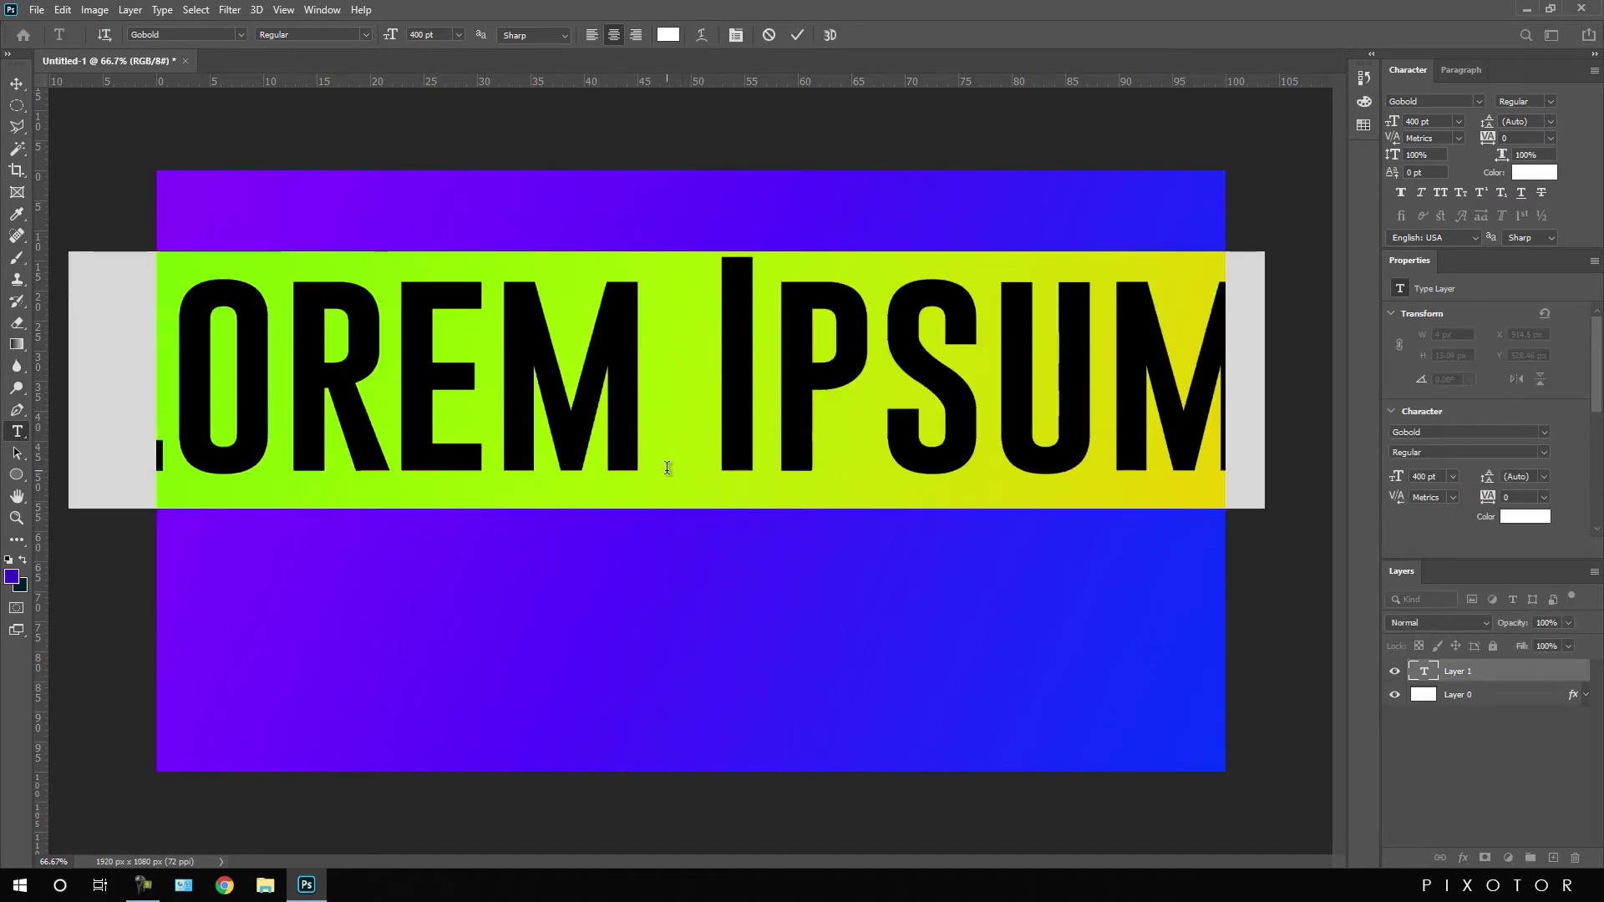
{"action": "type", "text": "DESIGN"}
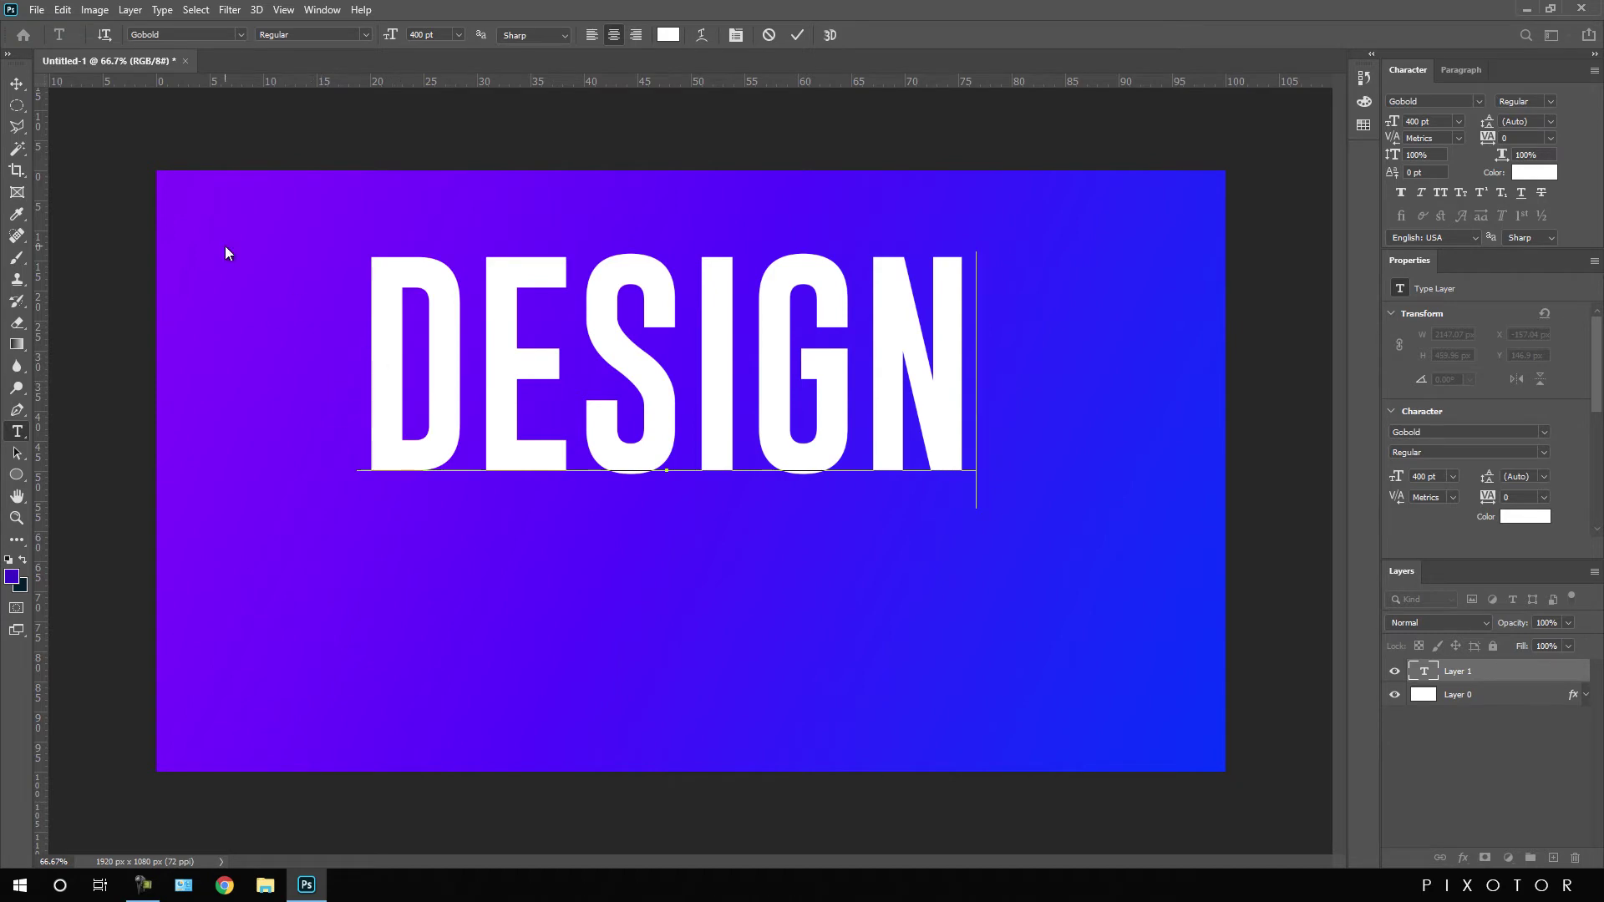
{"action": "left_click", "coordinate": [16, 84]}
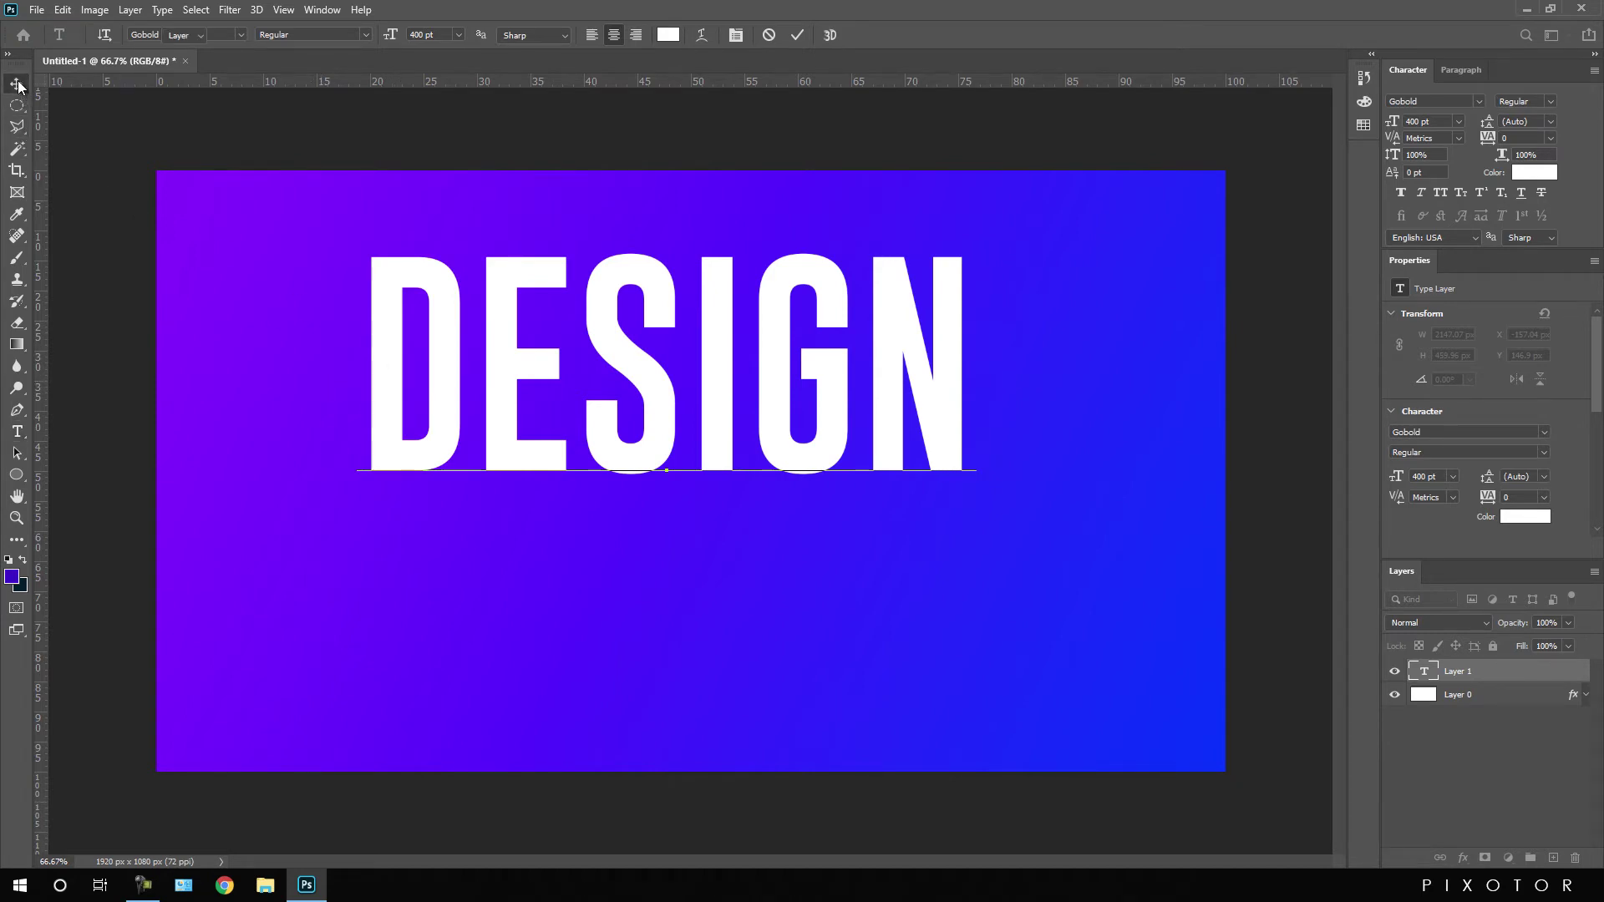
{"action": "left_click", "coordinate": [1467, 712]}
{"action": "key", "text": "ctrl"}
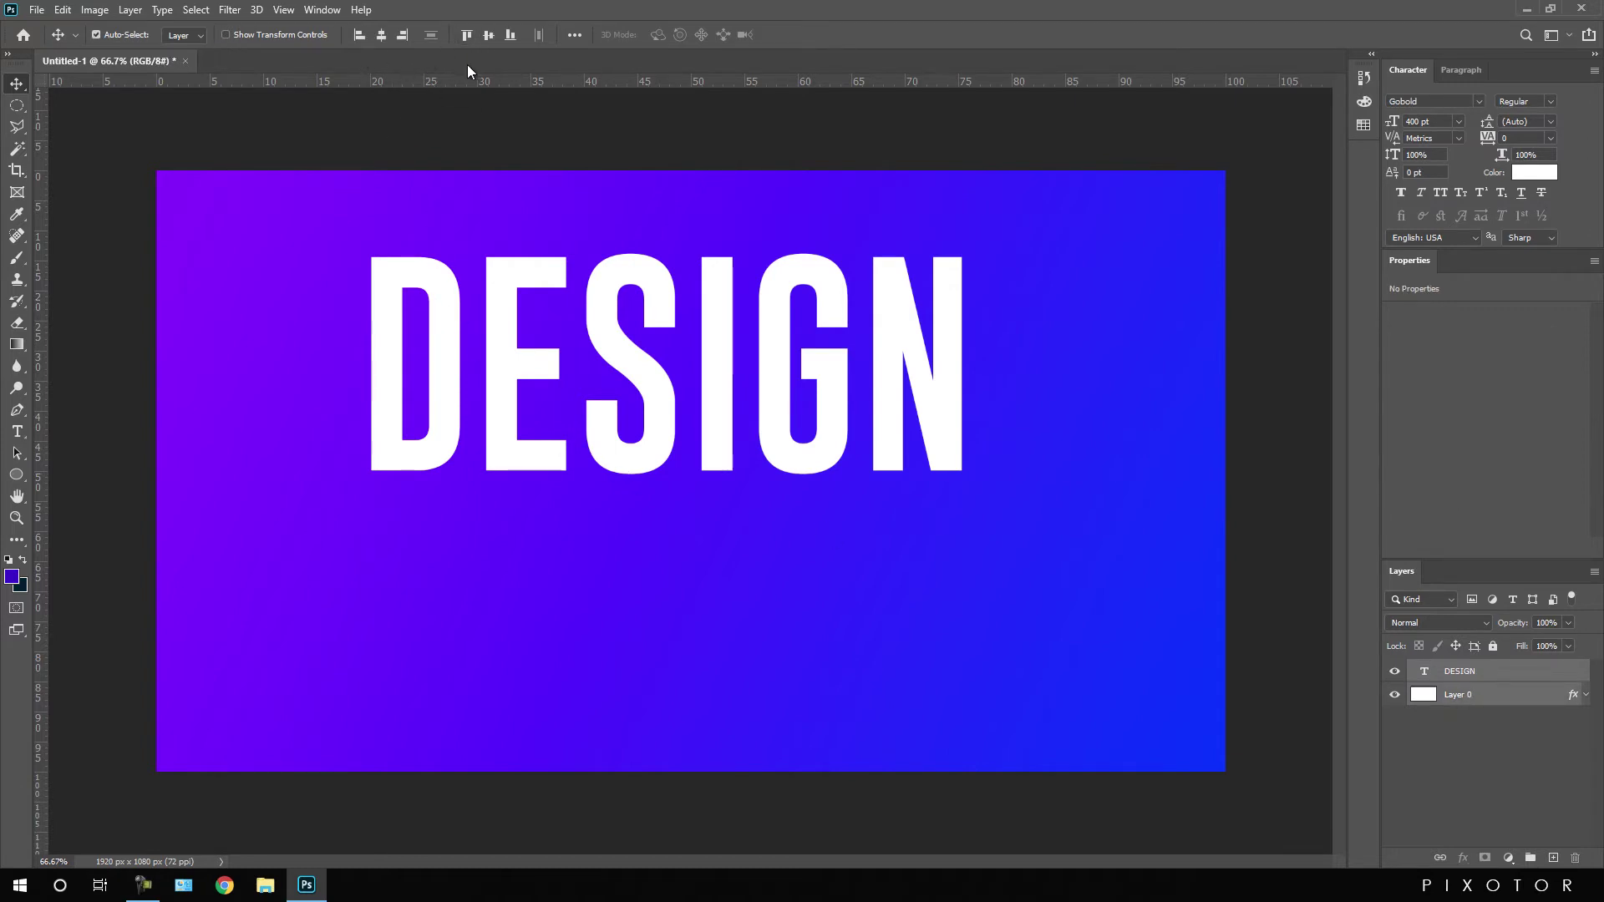
- Center DESIGN on the canvas, then group it with Layer 0 into Group 1
{"action": "key", "text": "shift+Right"}
{"action": "key", "text": "shift+Right"}
{"action": "key", "text": "shift+Right"}
{"action": "key", "text": "shift+Right"}
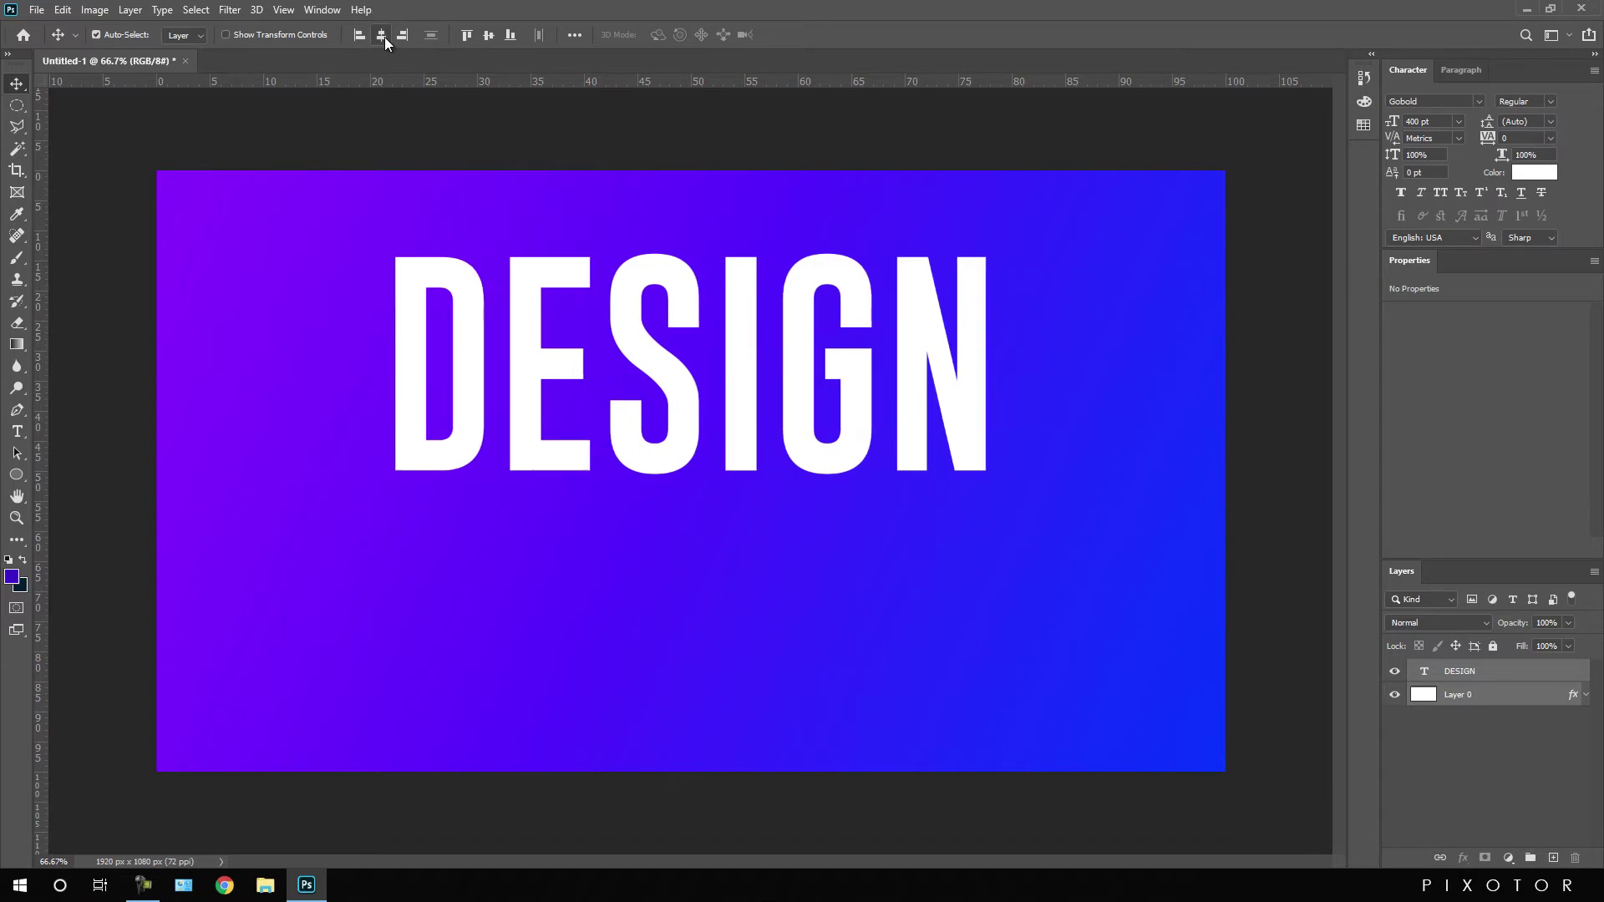
{"action": "left_click", "coordinate": [485, 39]}
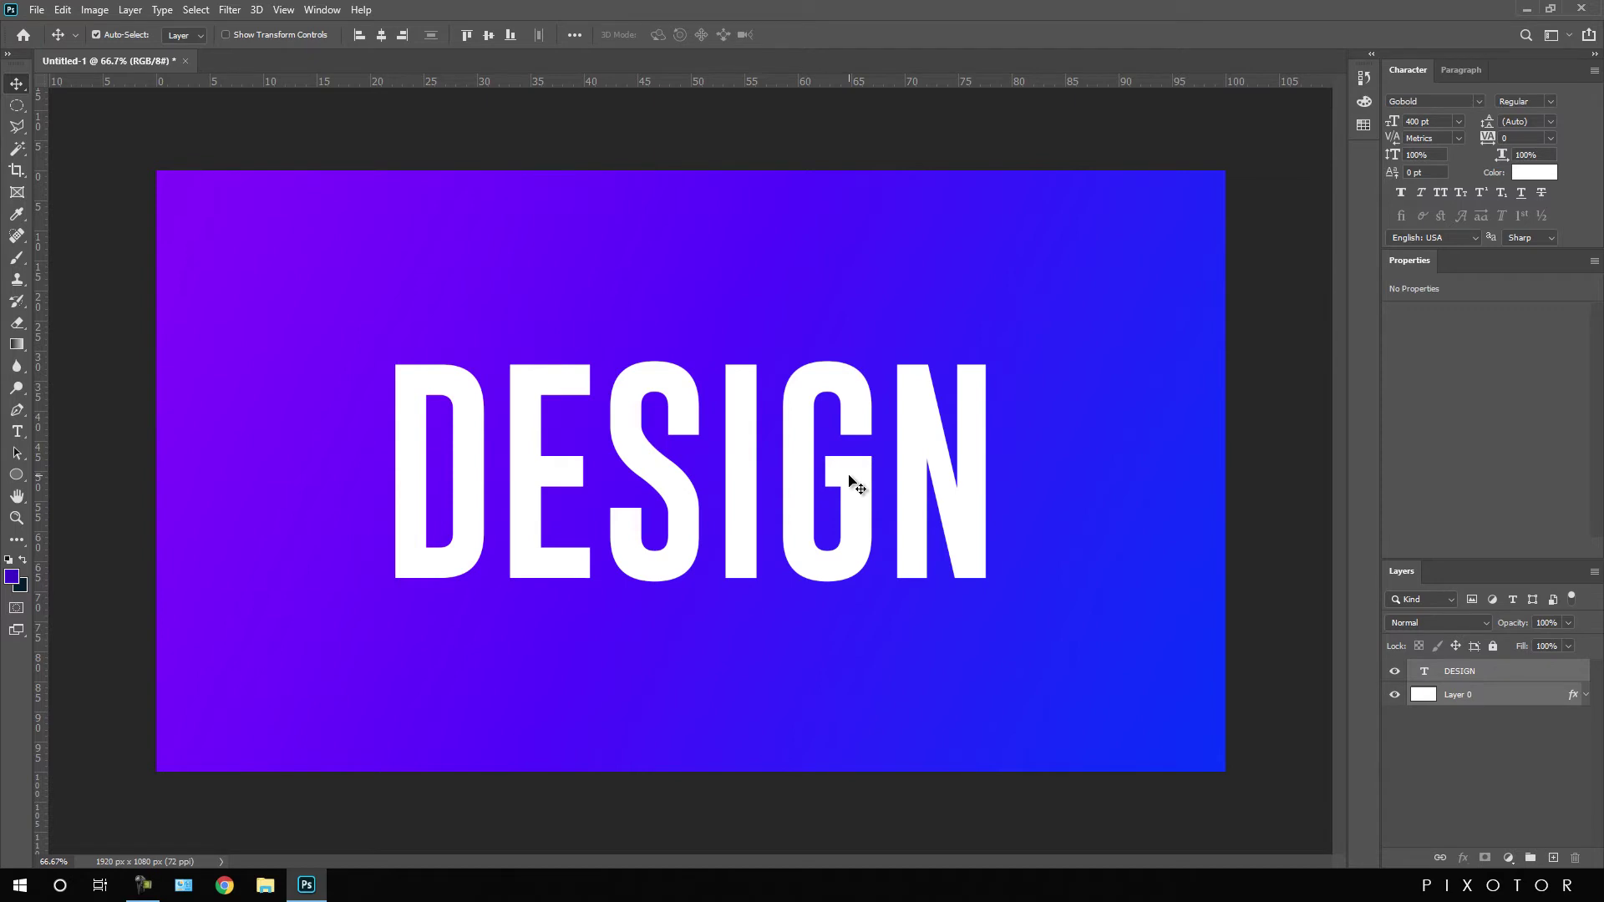
{"action": "right_click", "coordinate": [1512, 694]}
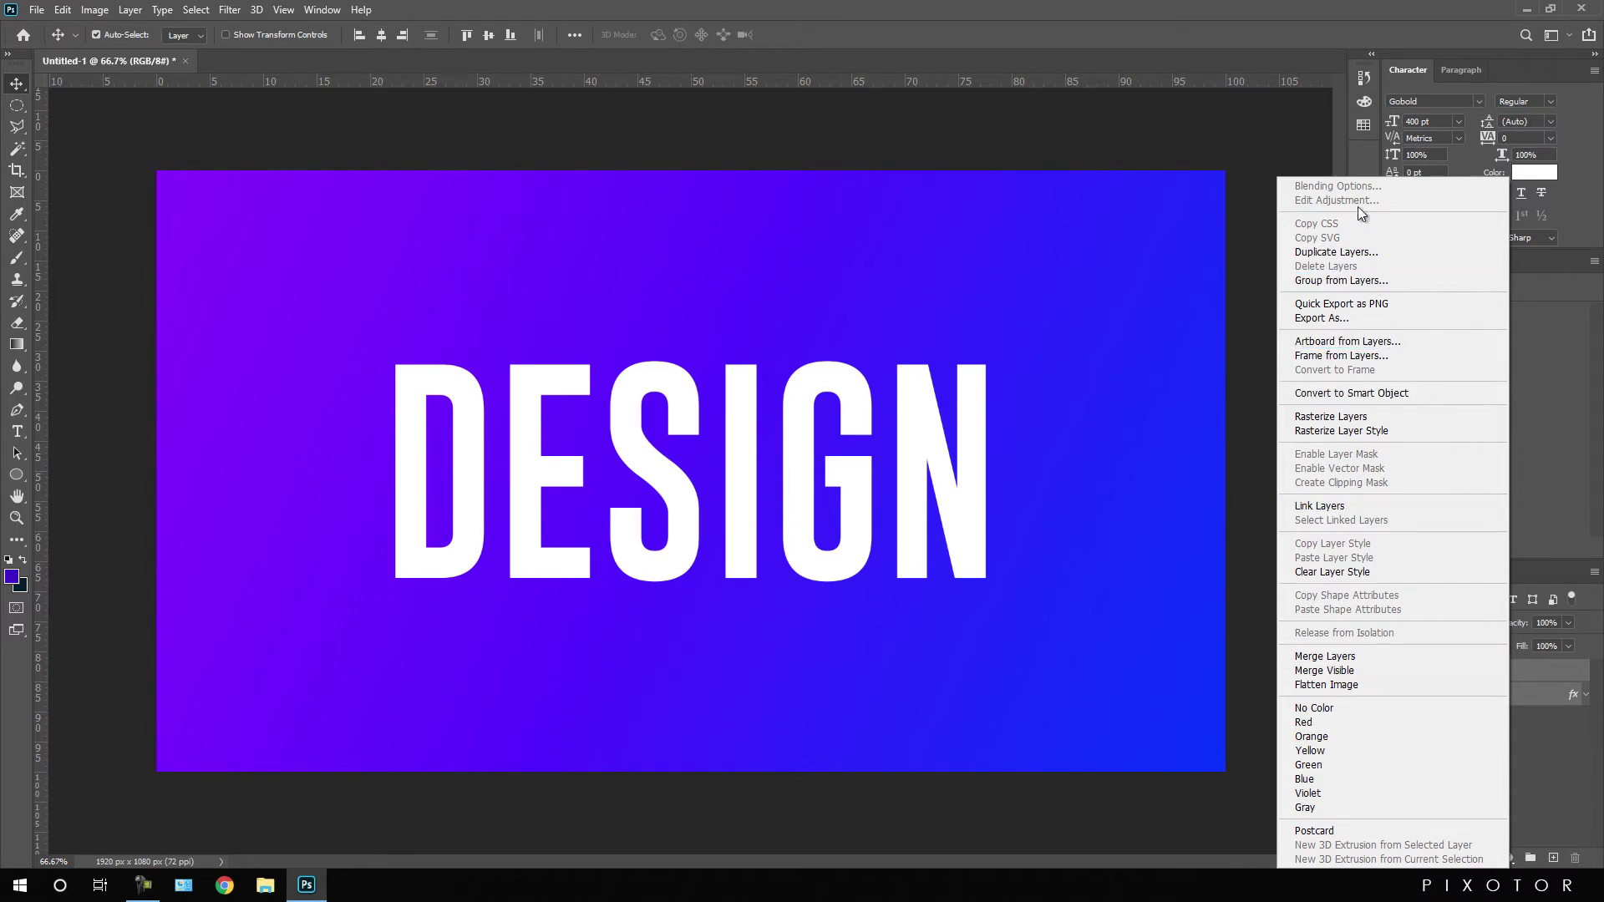
{"action": "left_click", "coordinate": [1343, 281]}
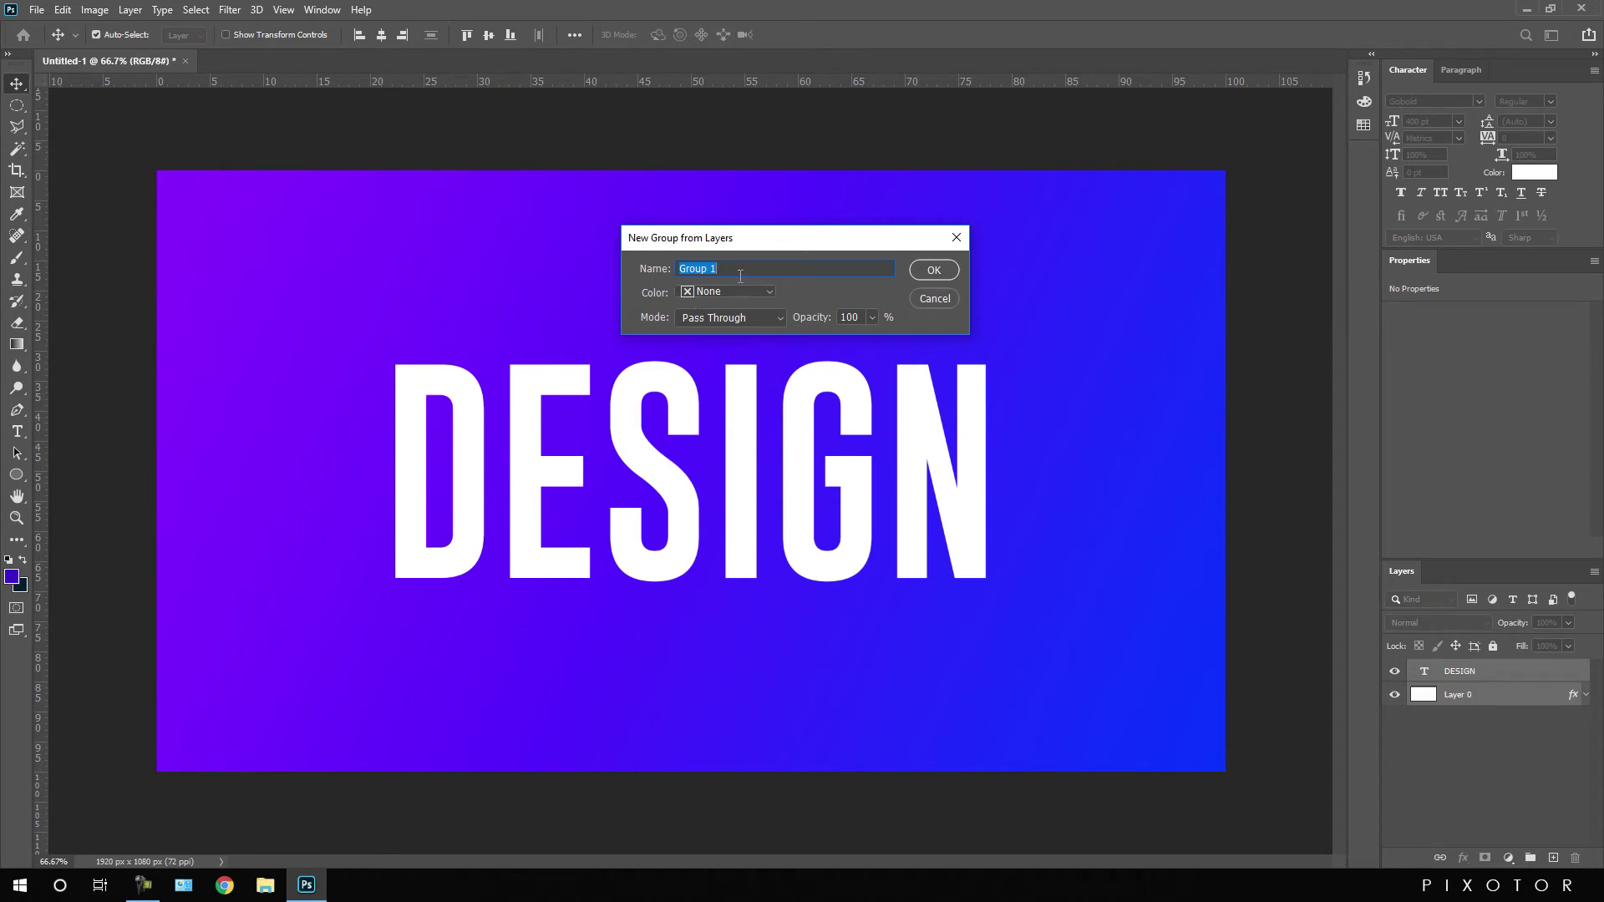
{"action": "left_click", "coordinate": [933, 271]}
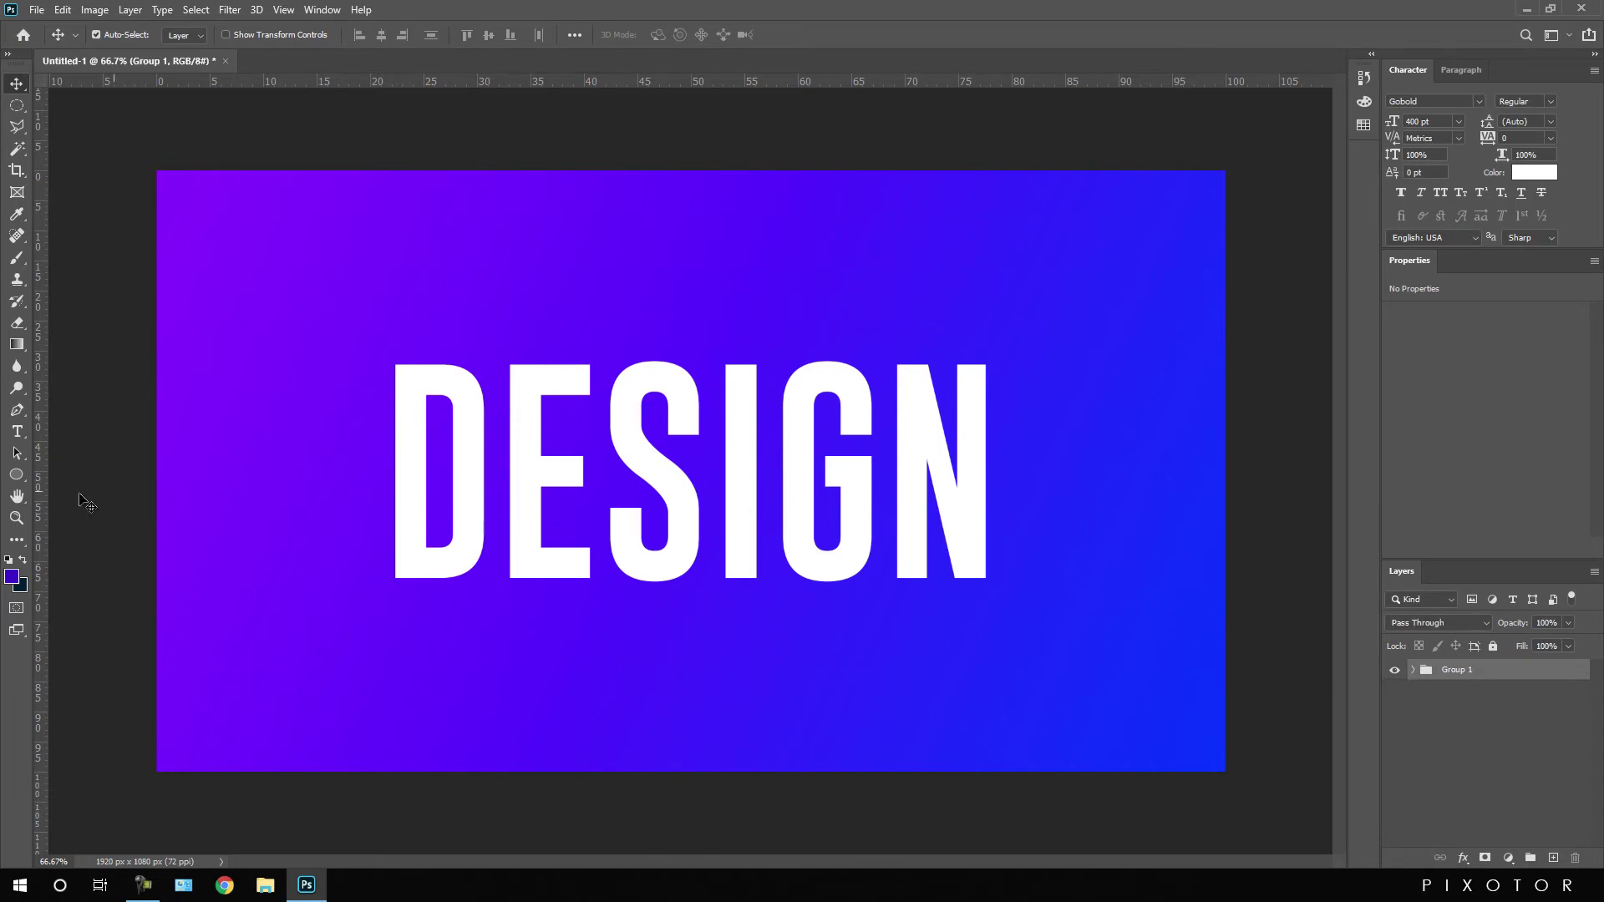
- Draw a 1722 × 1722 px black circle, Ellipse 1, over the top-left corner
{"action": "left_click_drag", "start_coordinate": [18, 478], "coordinate": [84, 507]}
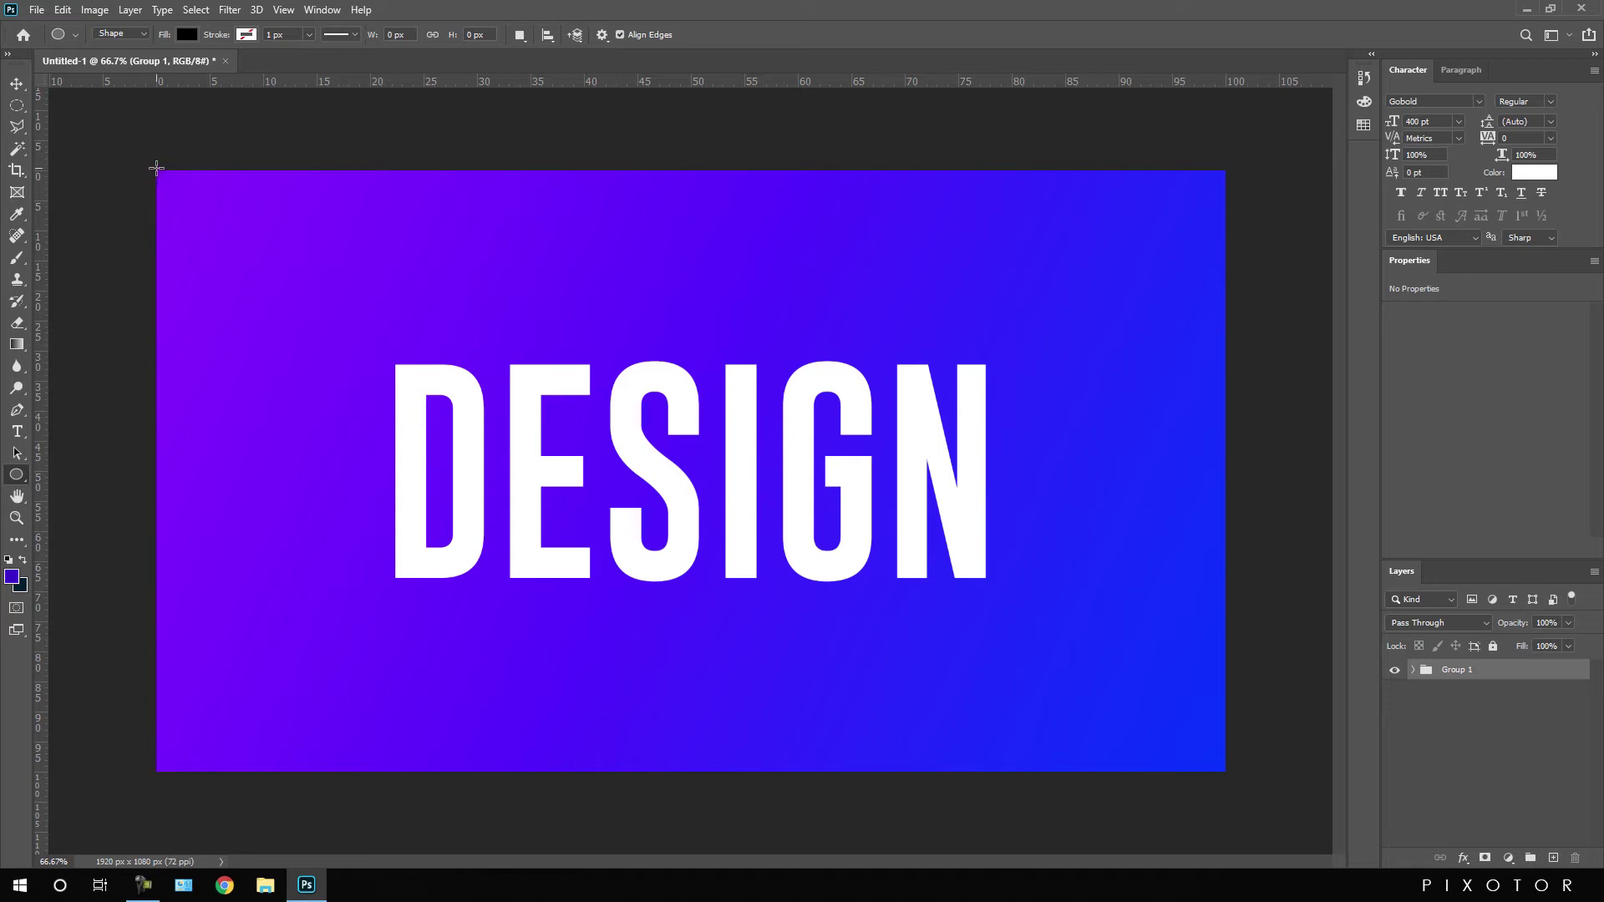
{"action": "left_click_drag", "start_coordinate": [156, 170], "coordinate": [1279, 649]}
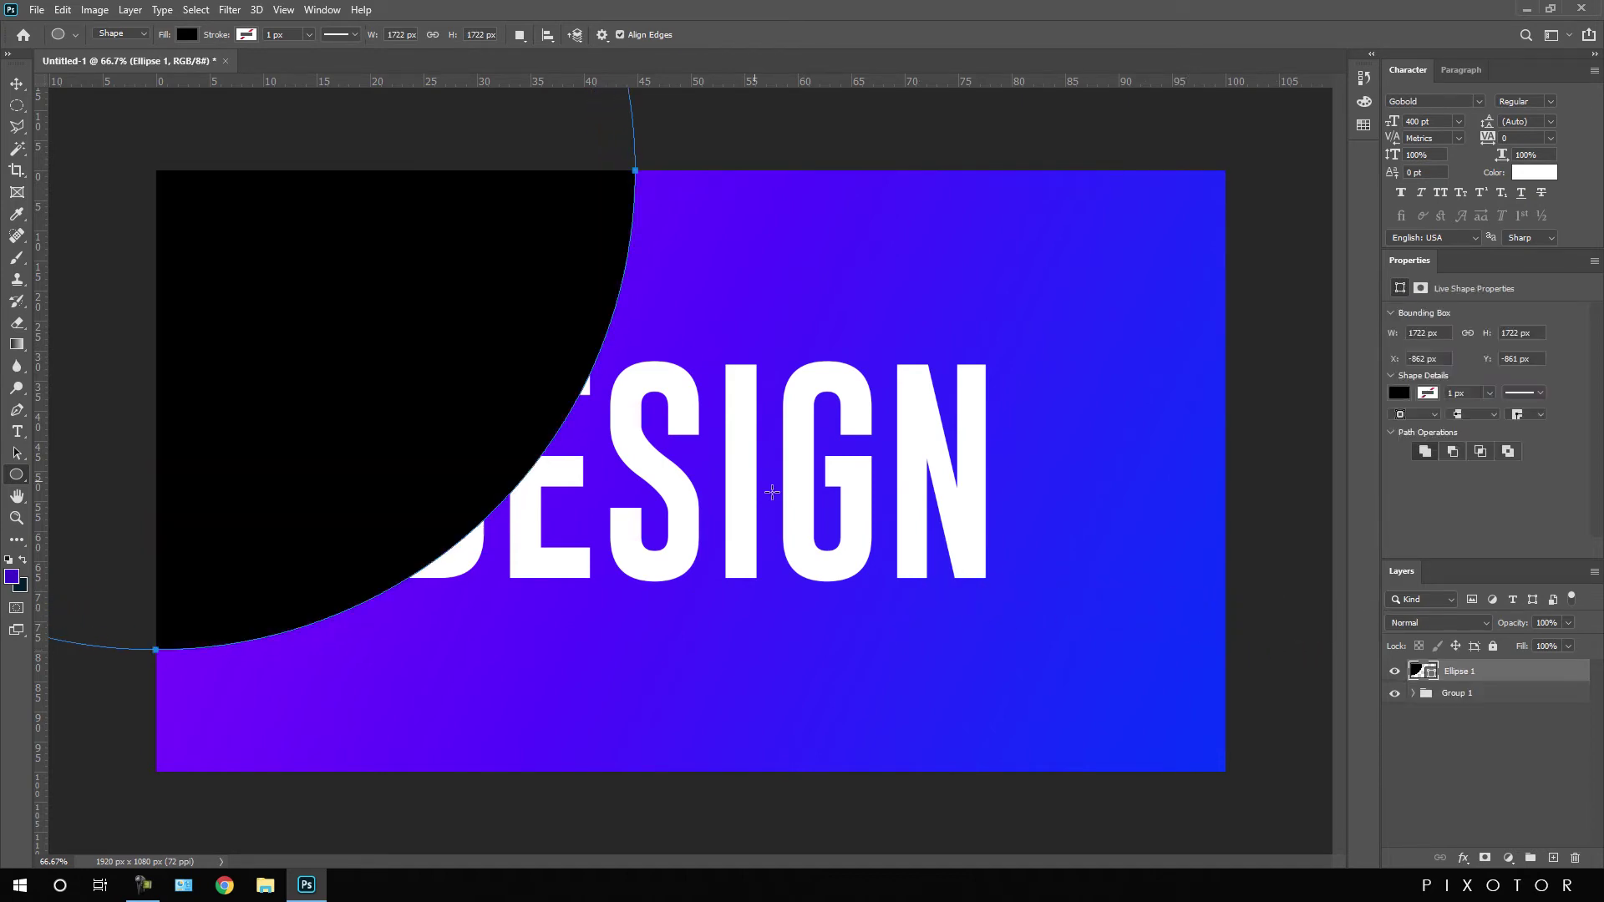
{"action": "left_click", "coordinate": [16, 83]}
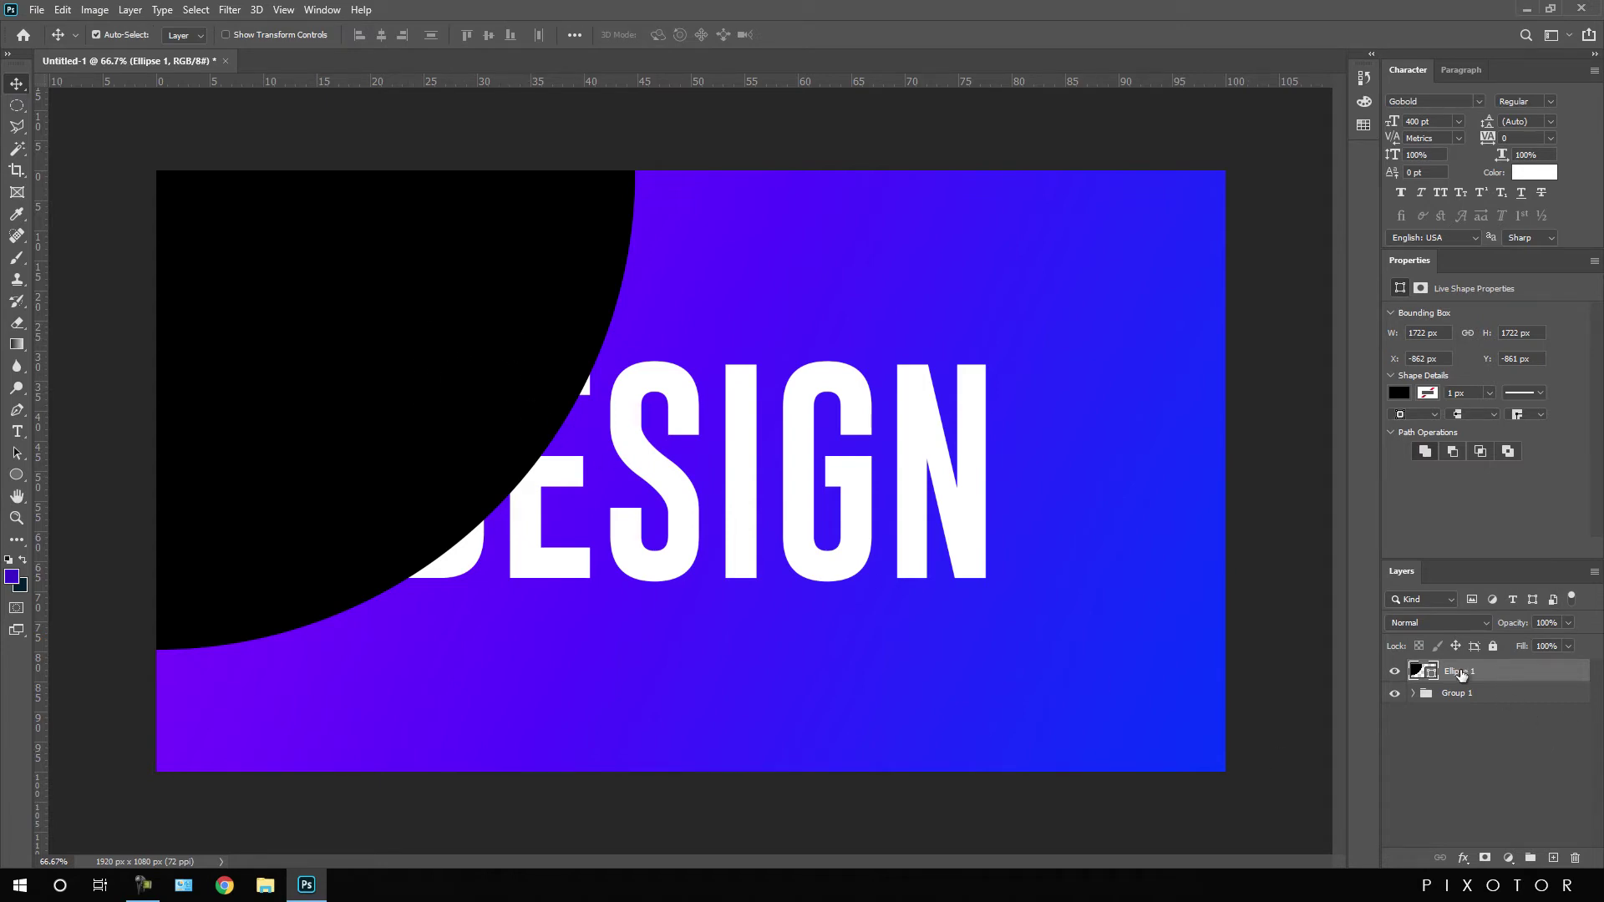
- Copy Ellipse 1, rename the copy Ellipse 2, and move it to the bottom-right
{"action": "key", "text": "ctrl+j"}
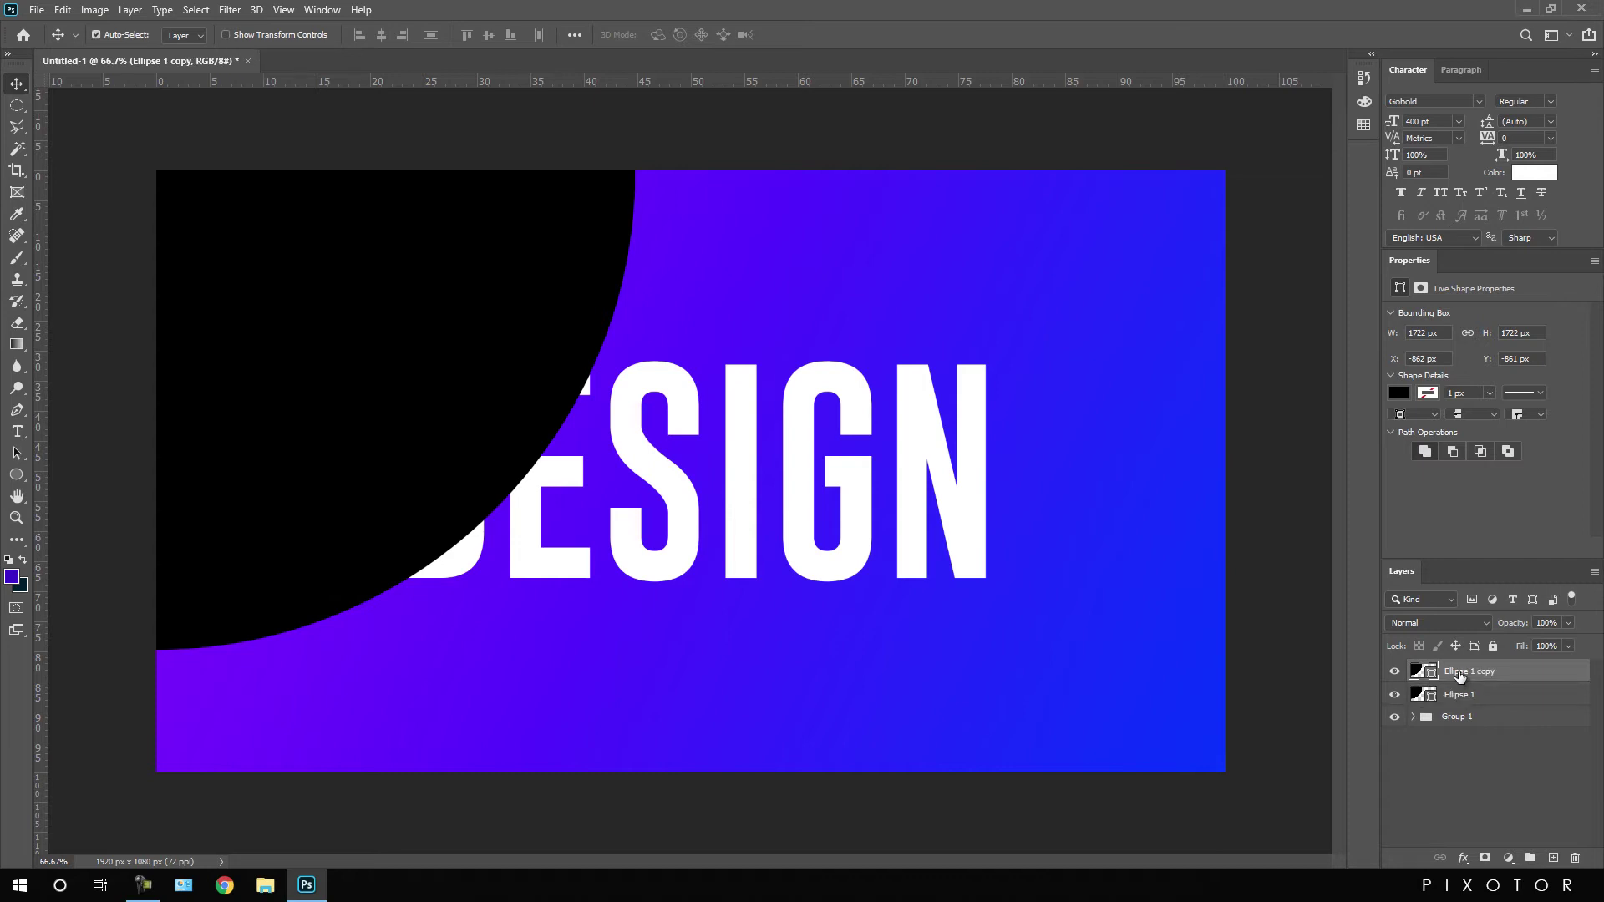
{"action": "right_click", "coordinate": [1460, 675]}
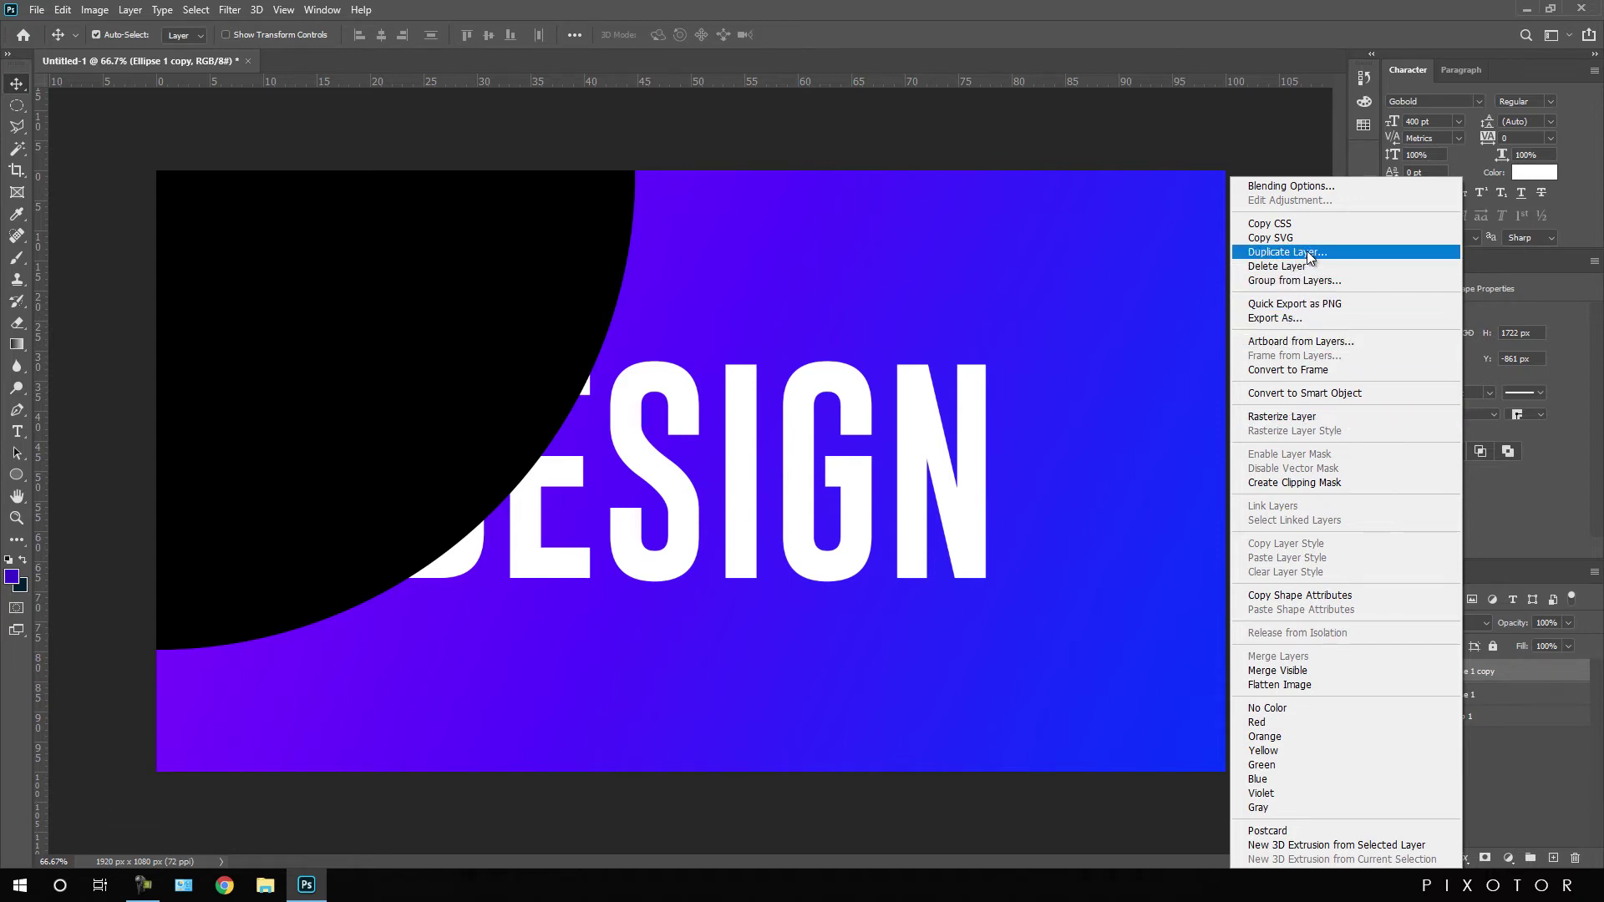
{"action": "left_click", "coordinate": [1532, 754]}
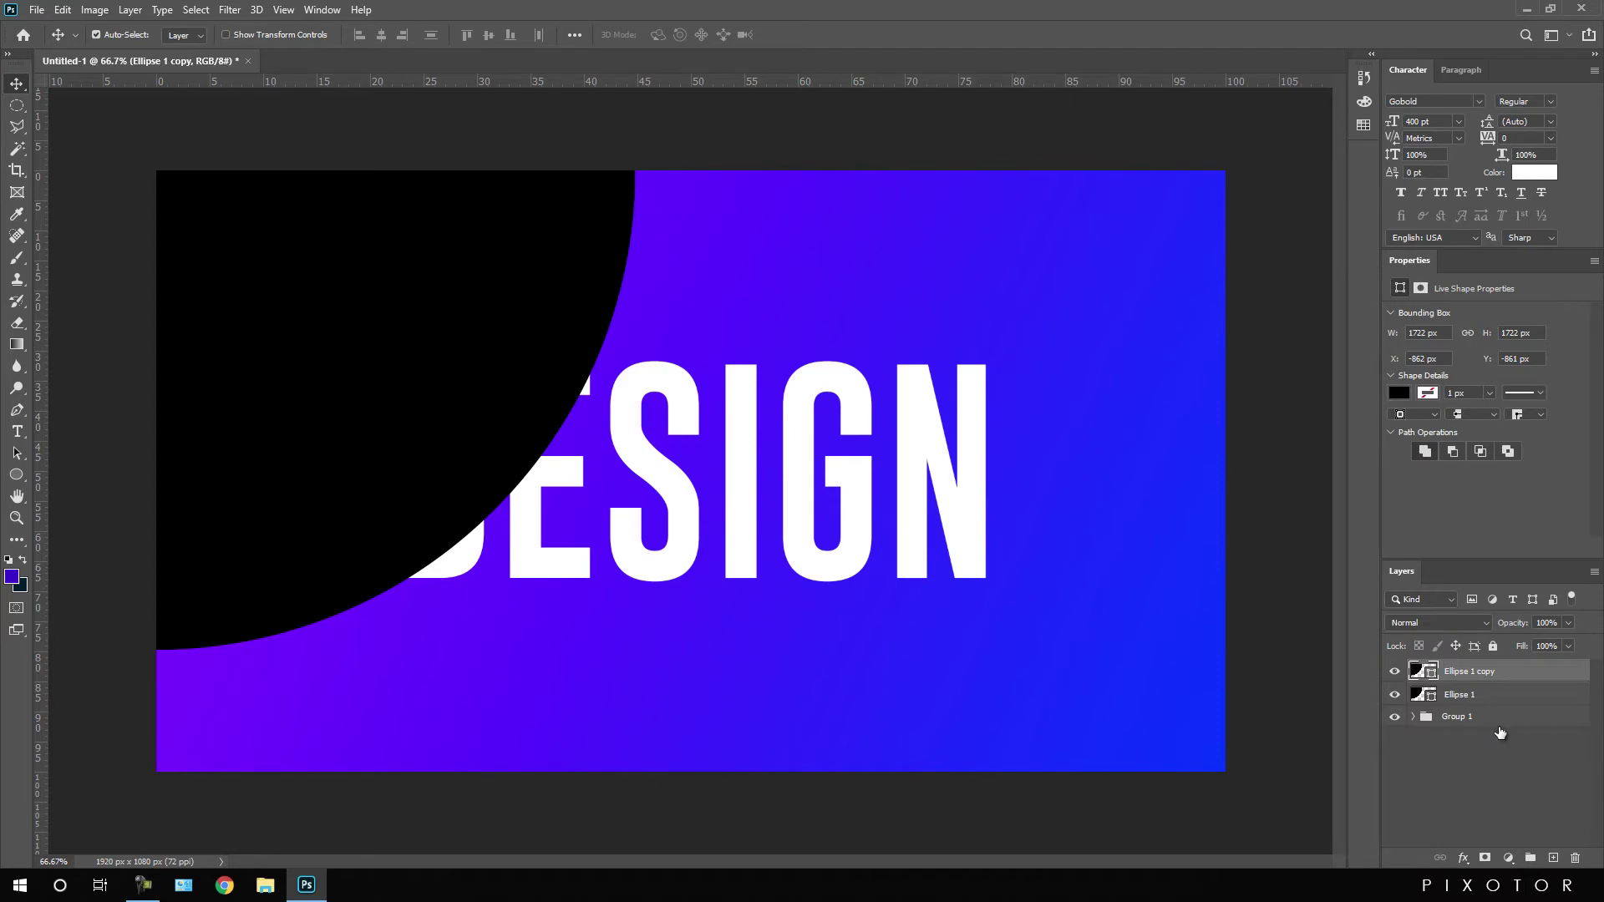
{"action": "double_click", "coordinate": [1480, 673]}
{"action": "type", "text": "2"}
{"action": "key", "text": "Return"}
{"action": "left_click_drag", "start_coordinate": [283, 250], "coordinate": [1070, 526]}
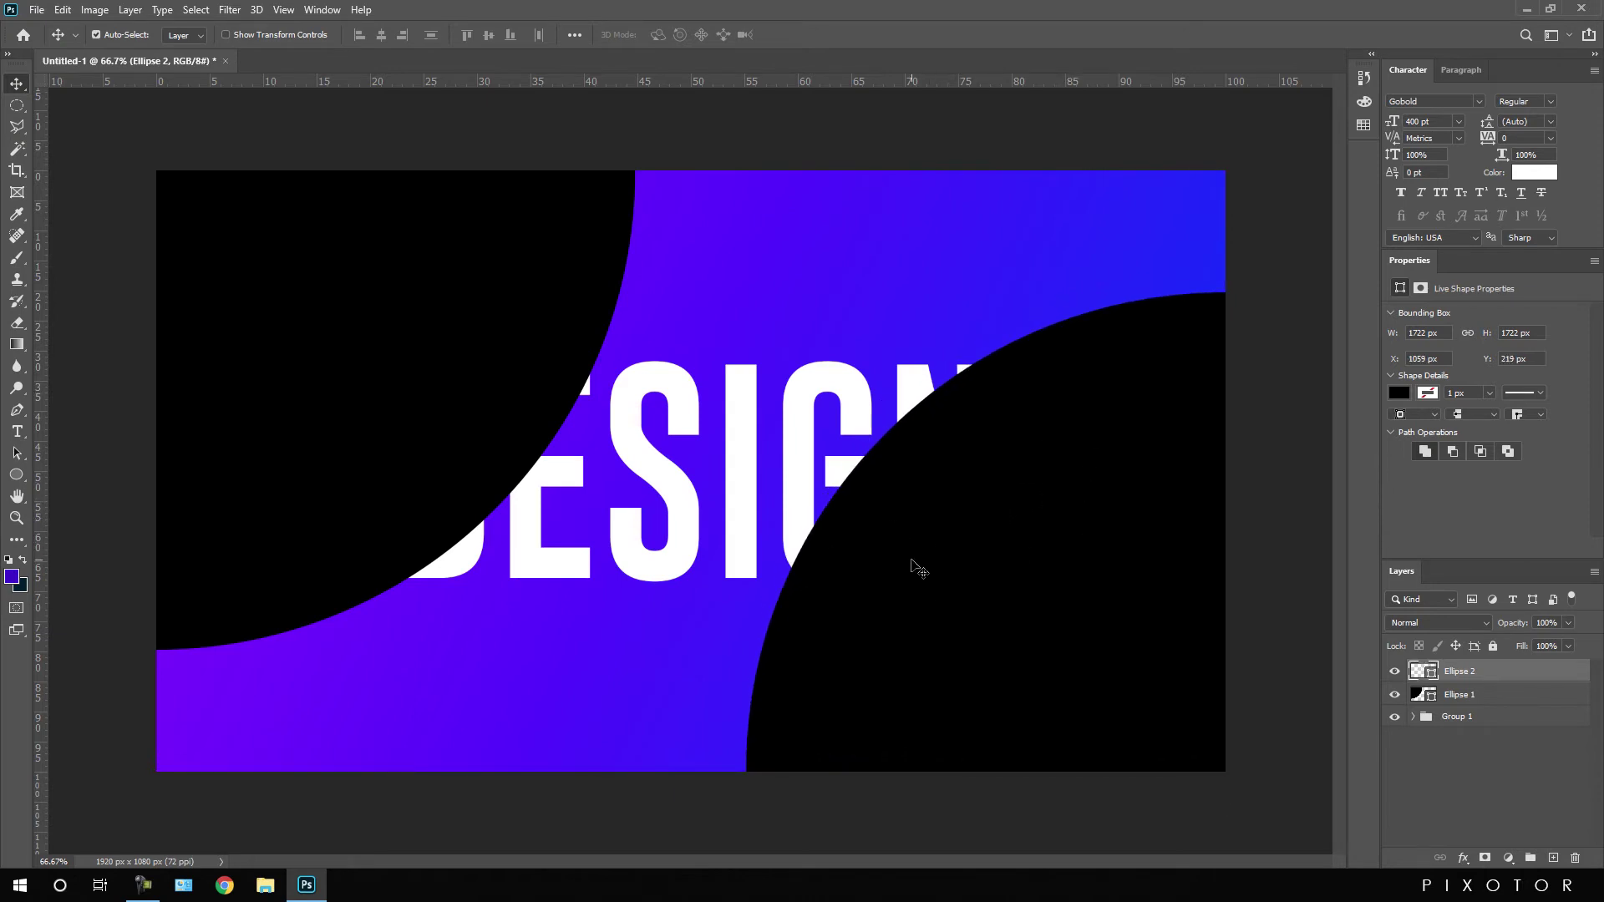
- Begin duplicating Group 1 from the Layers panel
{"action": "left_click", "coordinate": [1492, 767]}
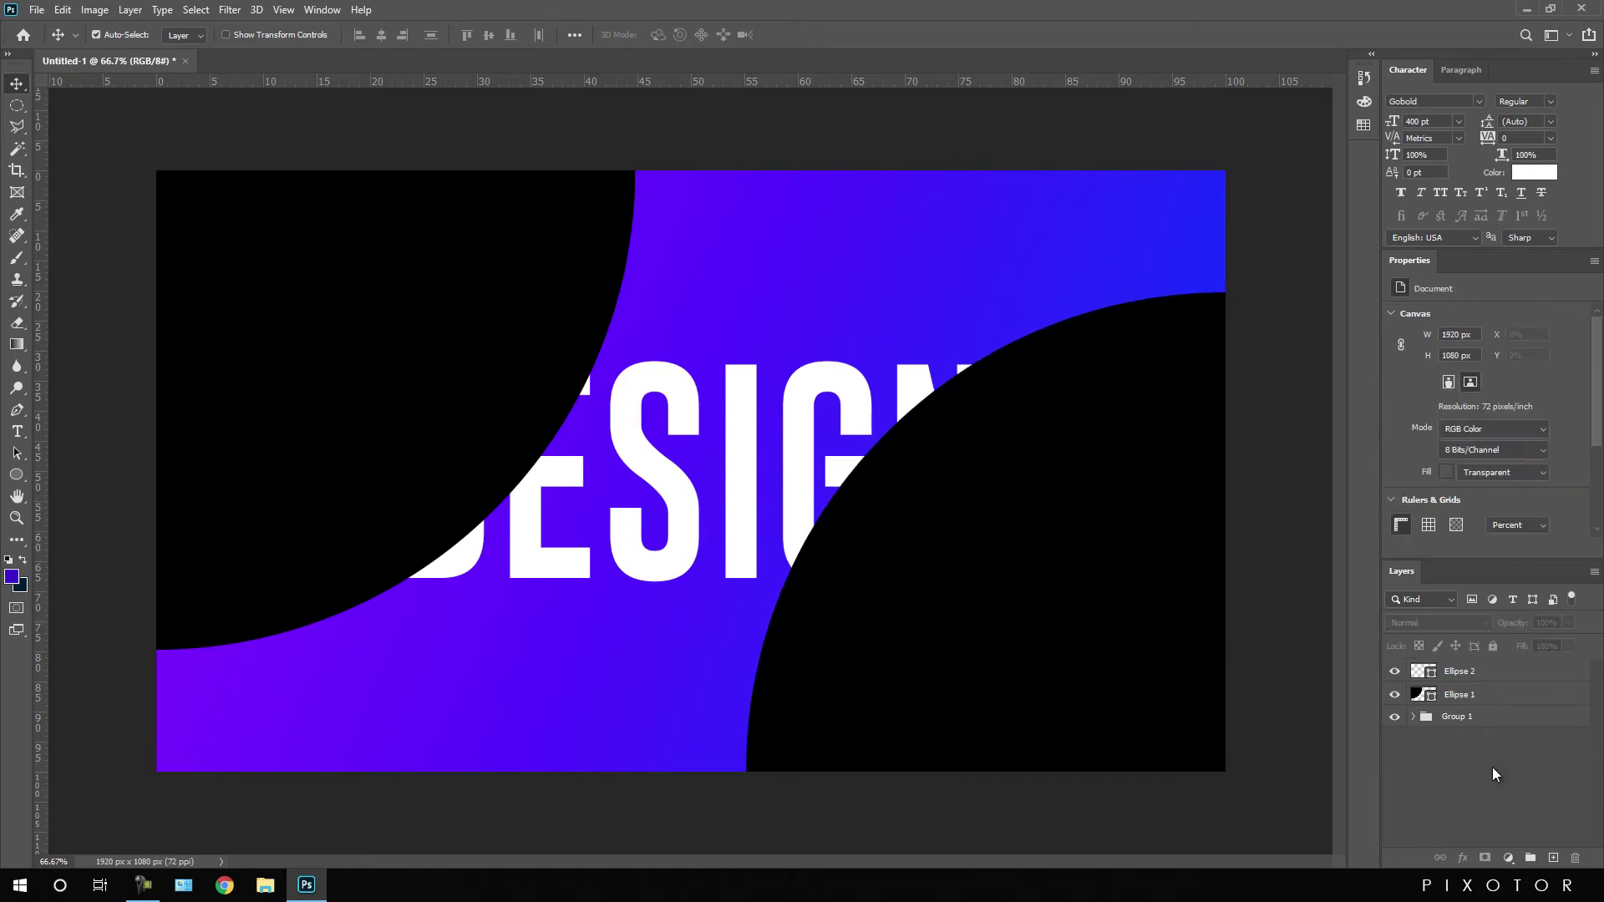
{"action": "left_click", "coordinate": [1447, 724]}
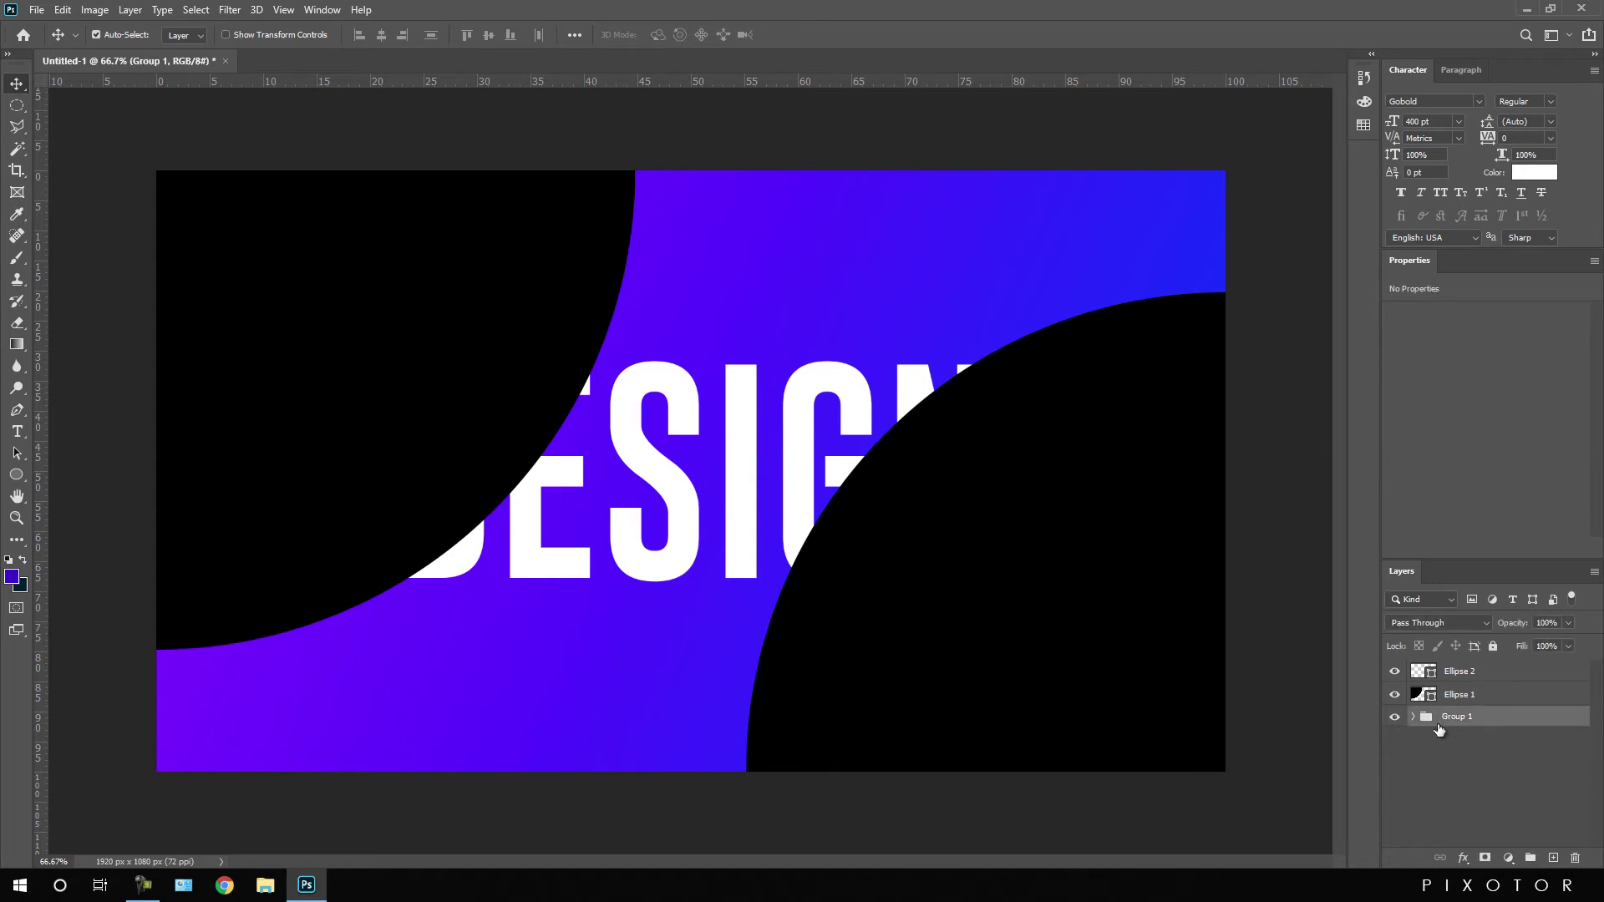
{"action": "right_click", "coordinate": [1453, 723]}
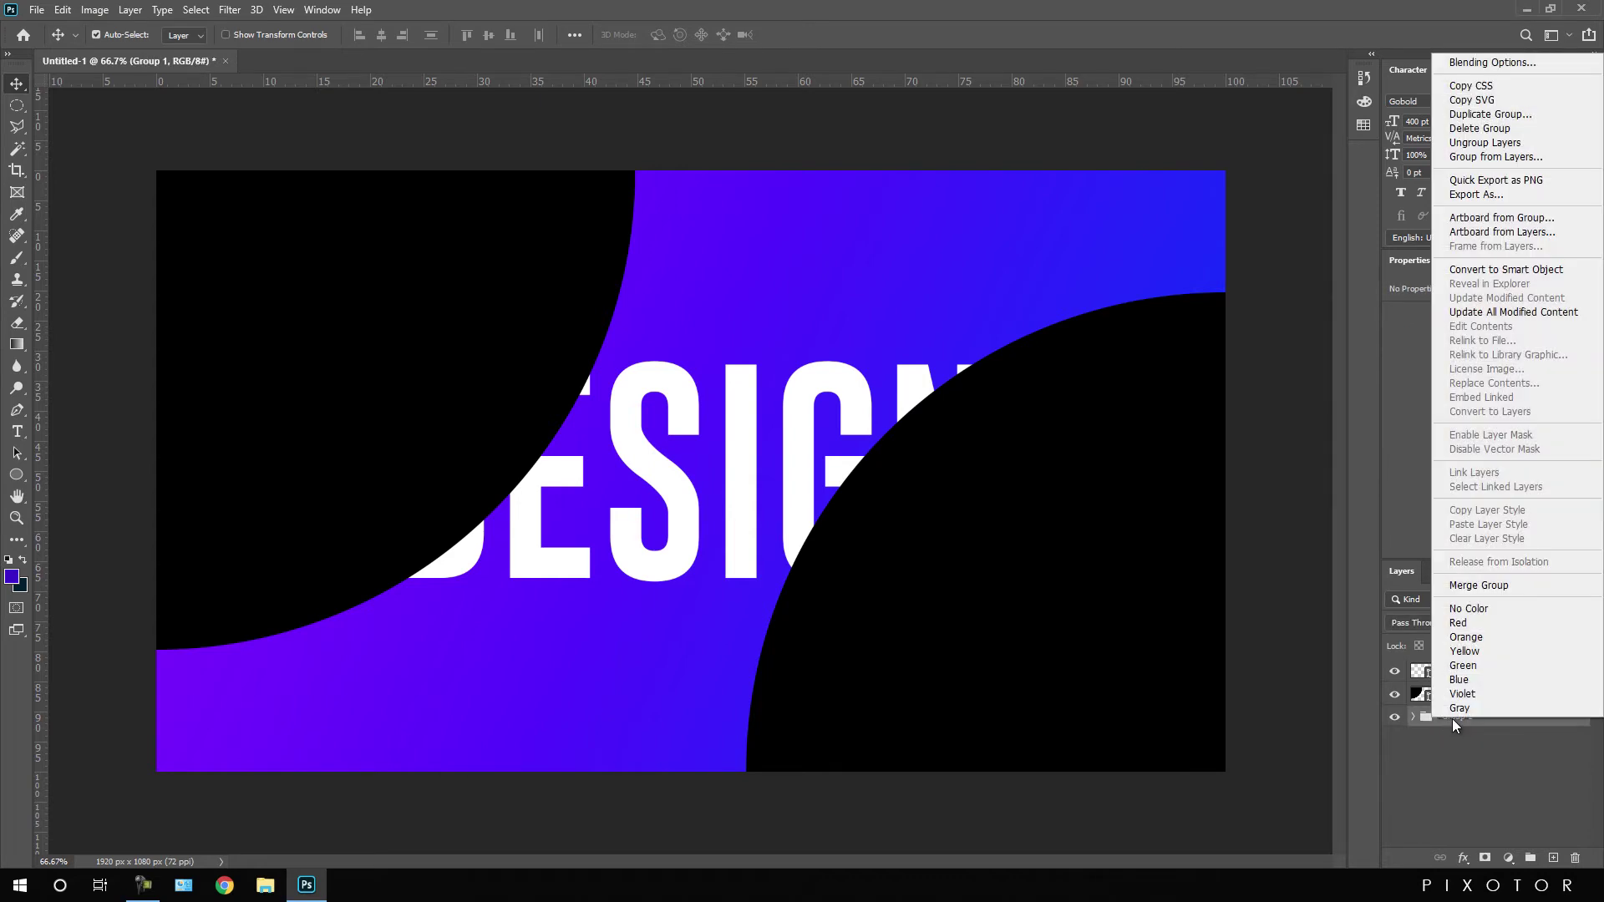
{"action": "left_click", "coordinate": [1477, 114]}
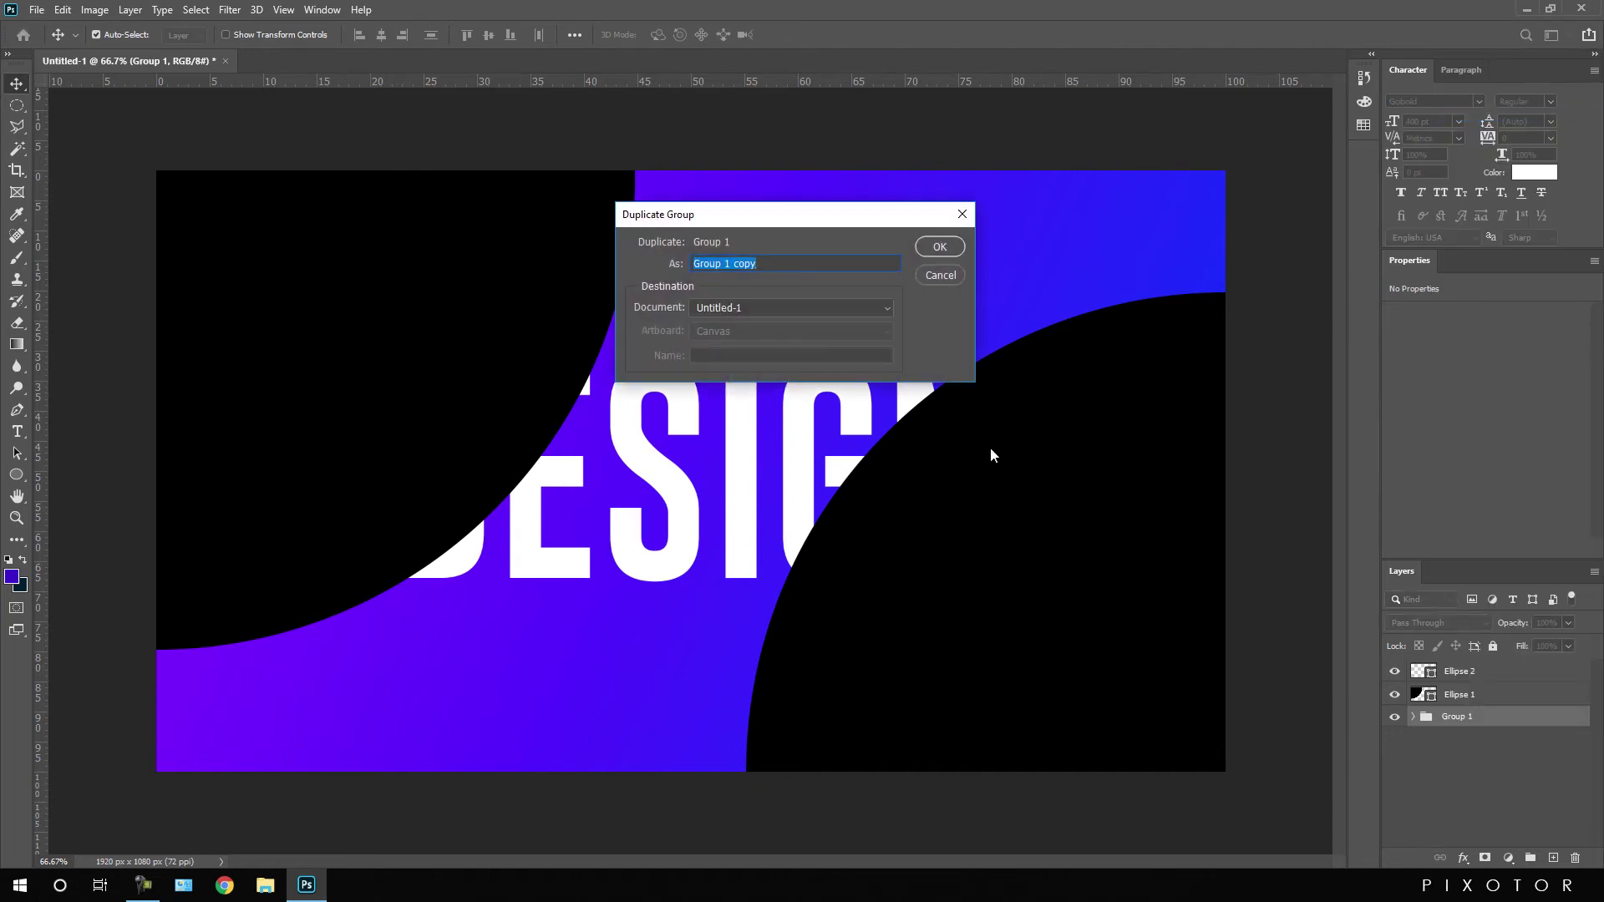
- Name the duplicate Group 2 and confirm it
{"action": "left_click_drag", "start_coordinate": [757, 264], "coordinate": [725, 264]}
{"action": "type", "text": "2"}
{"action": "key", "text": "Return"}
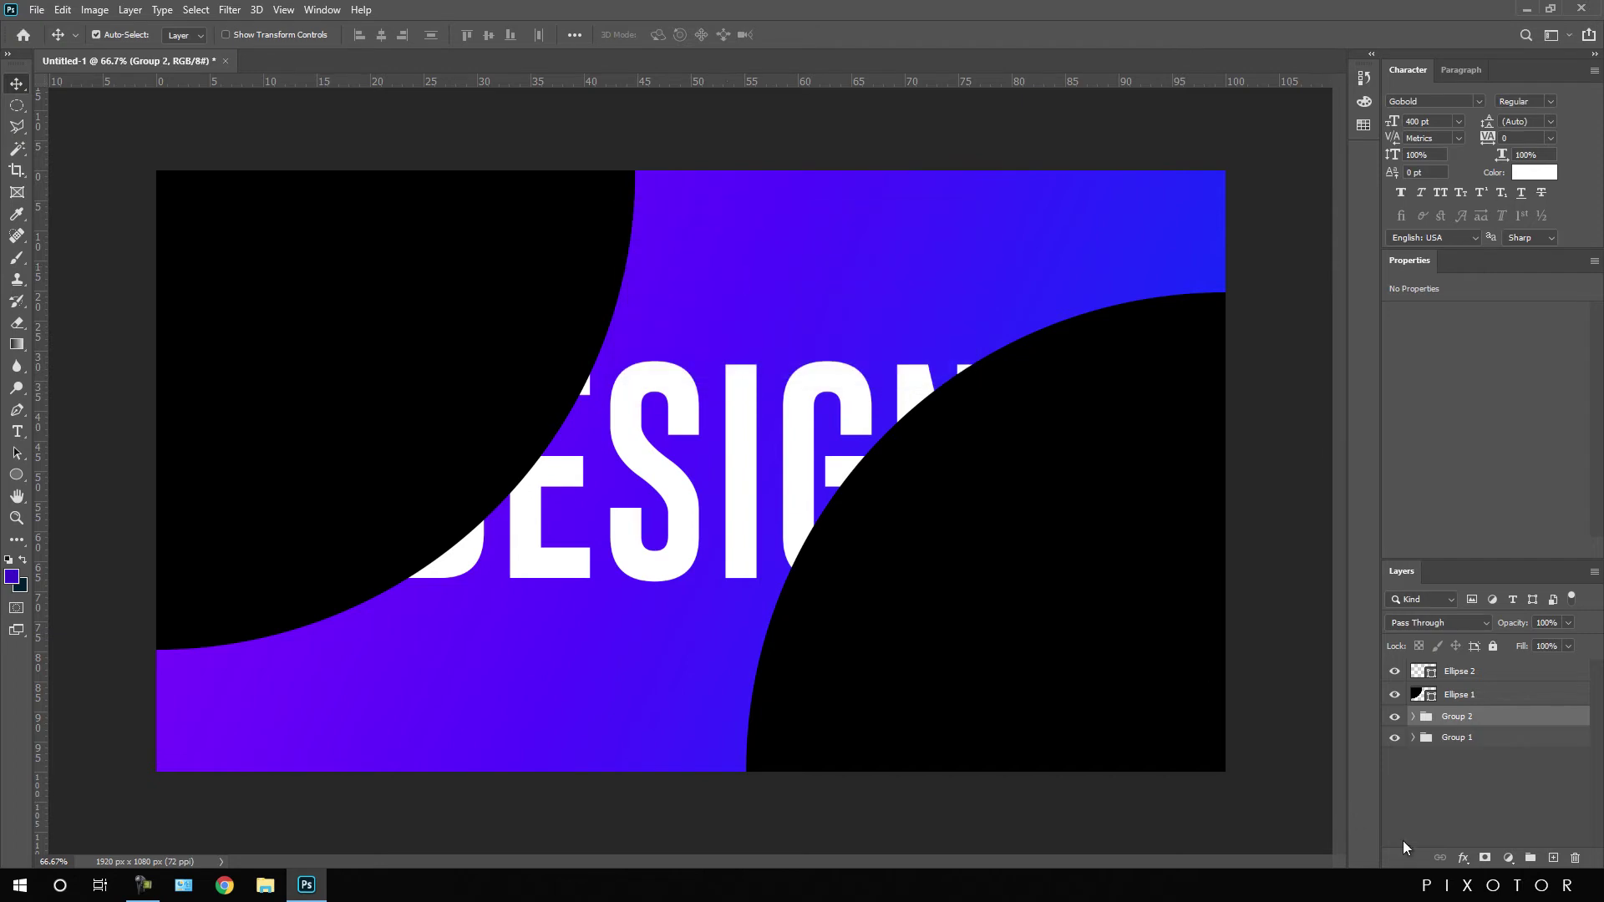
- Duplicate Group 2 as a new group named Group 3
{"action": "right_click", "coordinate": [1482, 718]}
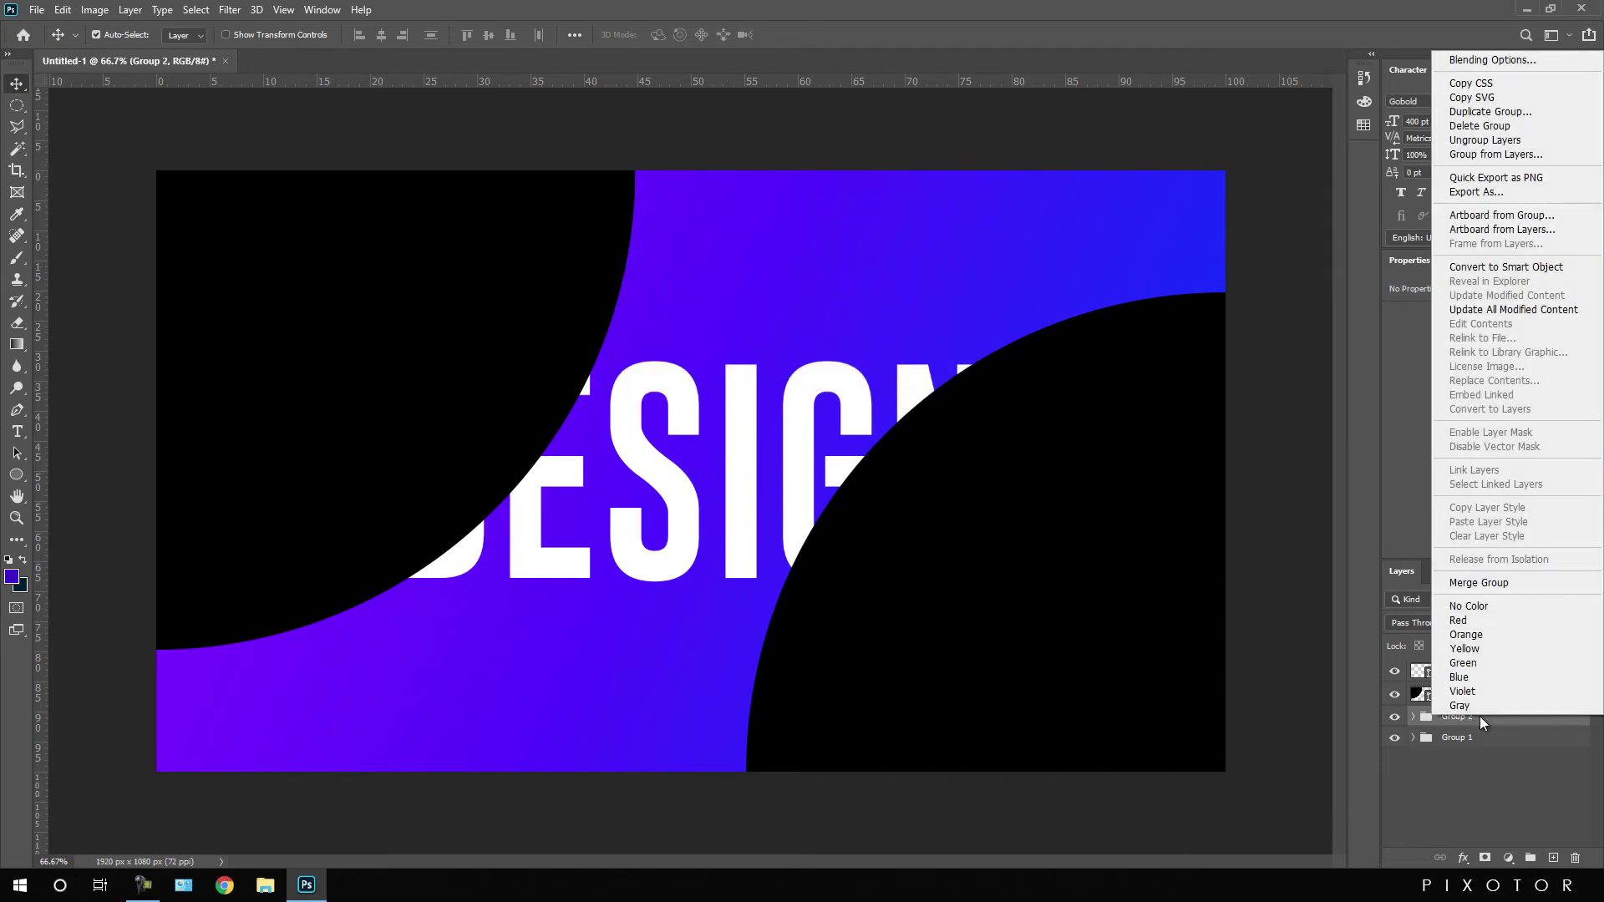
{"action": "left_click", "coordinate": [1486, 113]}
{"action": "left_click_drag", "start_coordinate": [758, 264], "coordinate": [740, 264]}
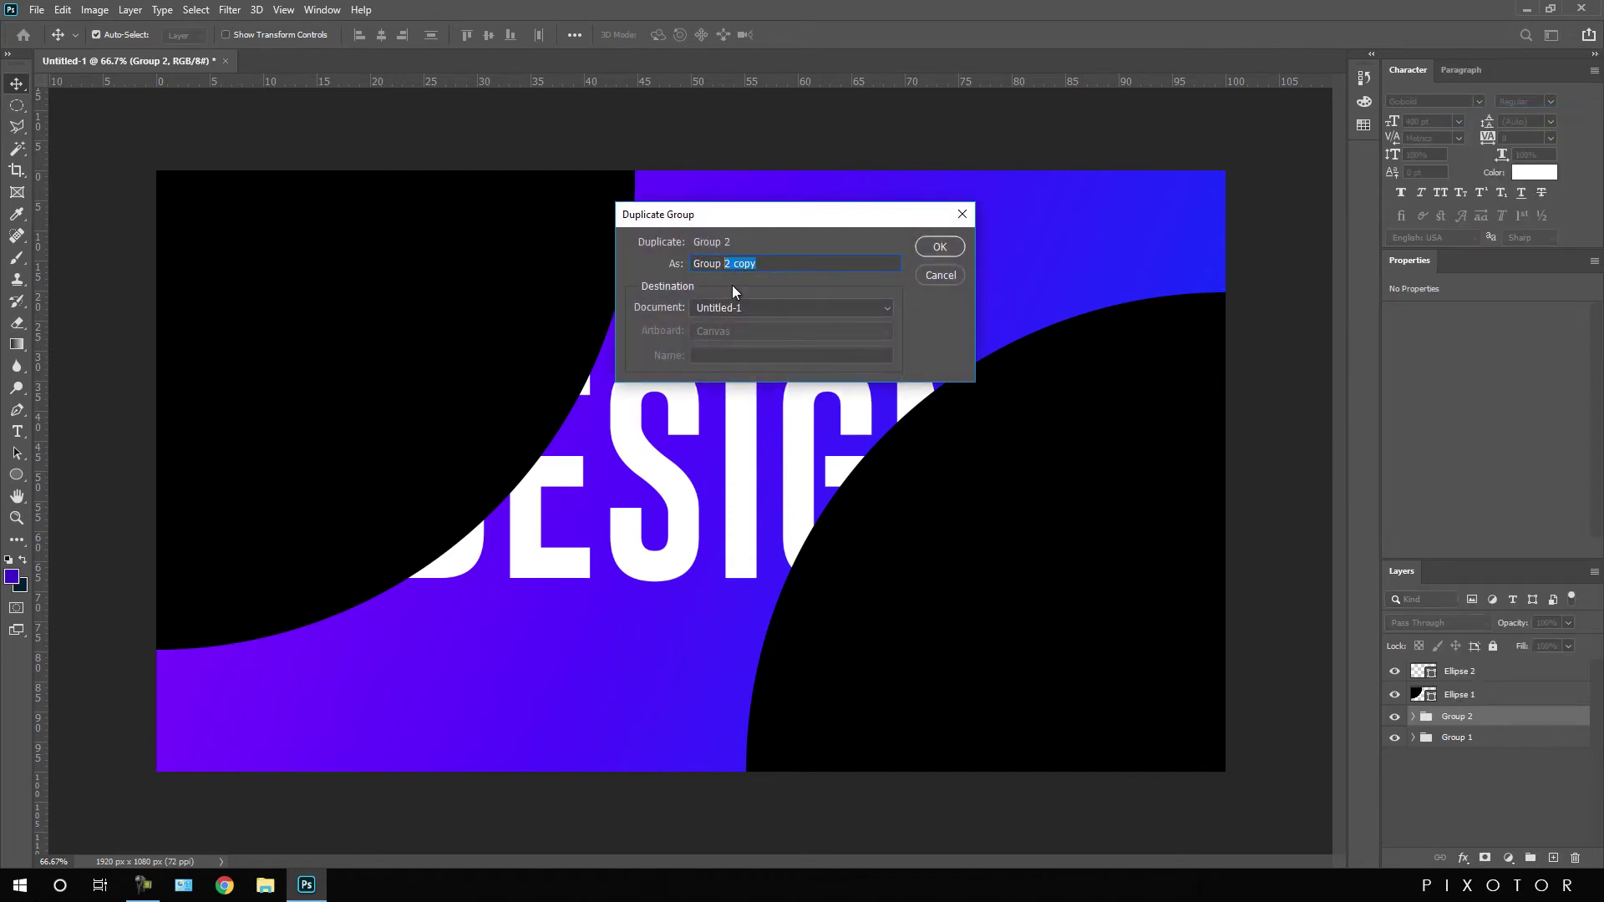
{"action": "type", "text": "3"}
{"action": "left_click", "coordinate": [939, 246]}
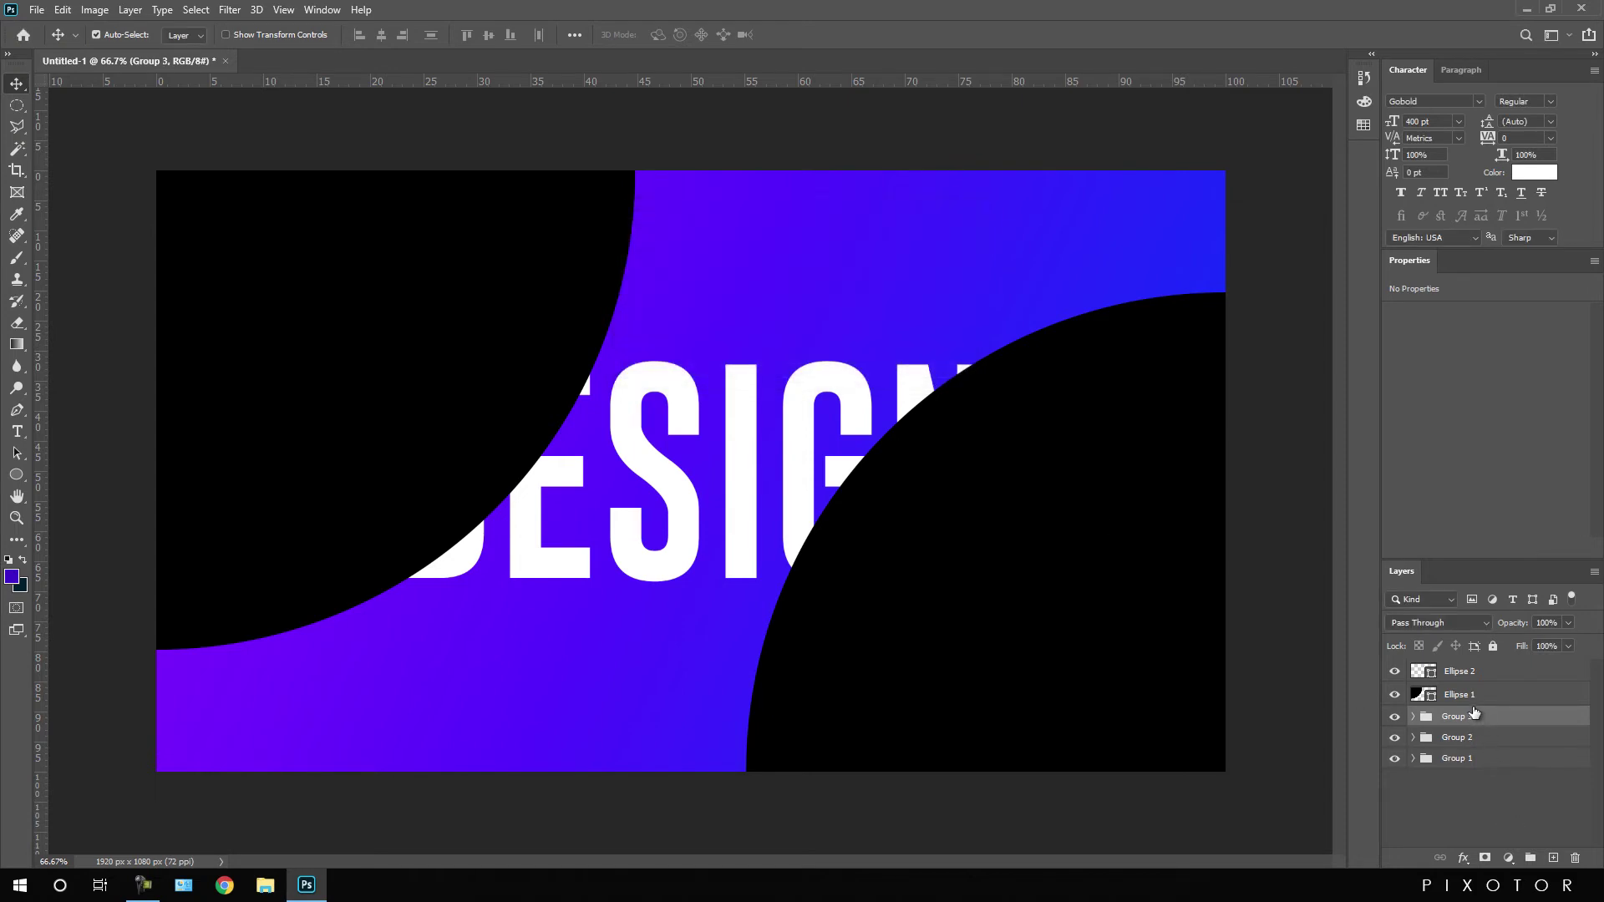
{"action": "left_click", "coordinate": [1458, 772]}
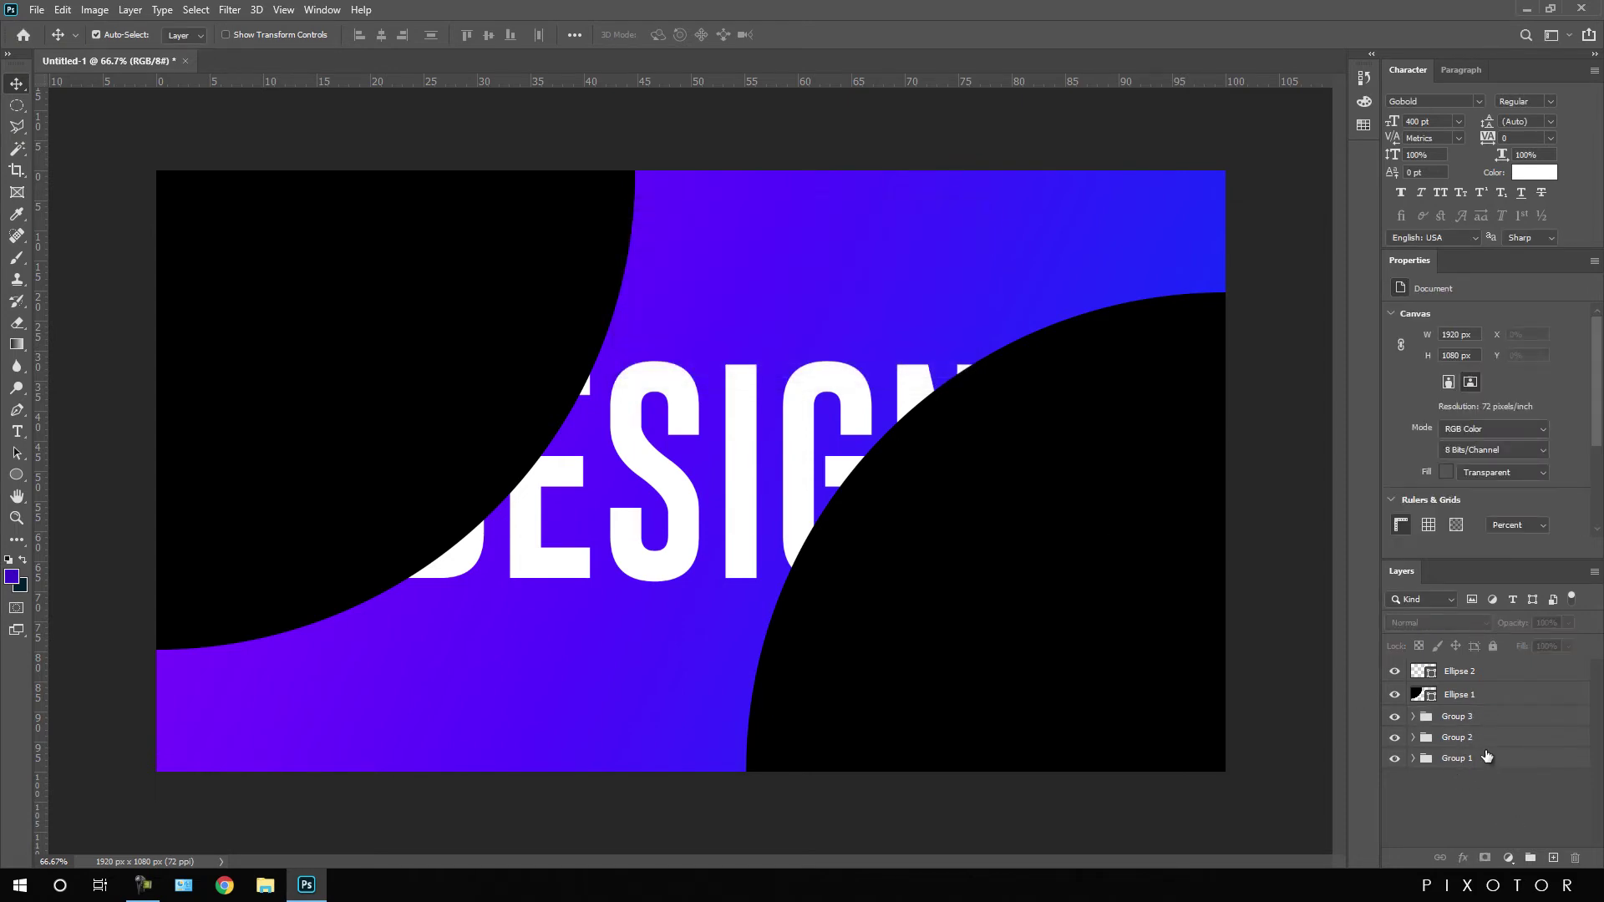
- Add white layer masks to Group 2 and Group 3, then select Group 2's mask
{"action": "left_click", "coordinate": [1463, 741]}
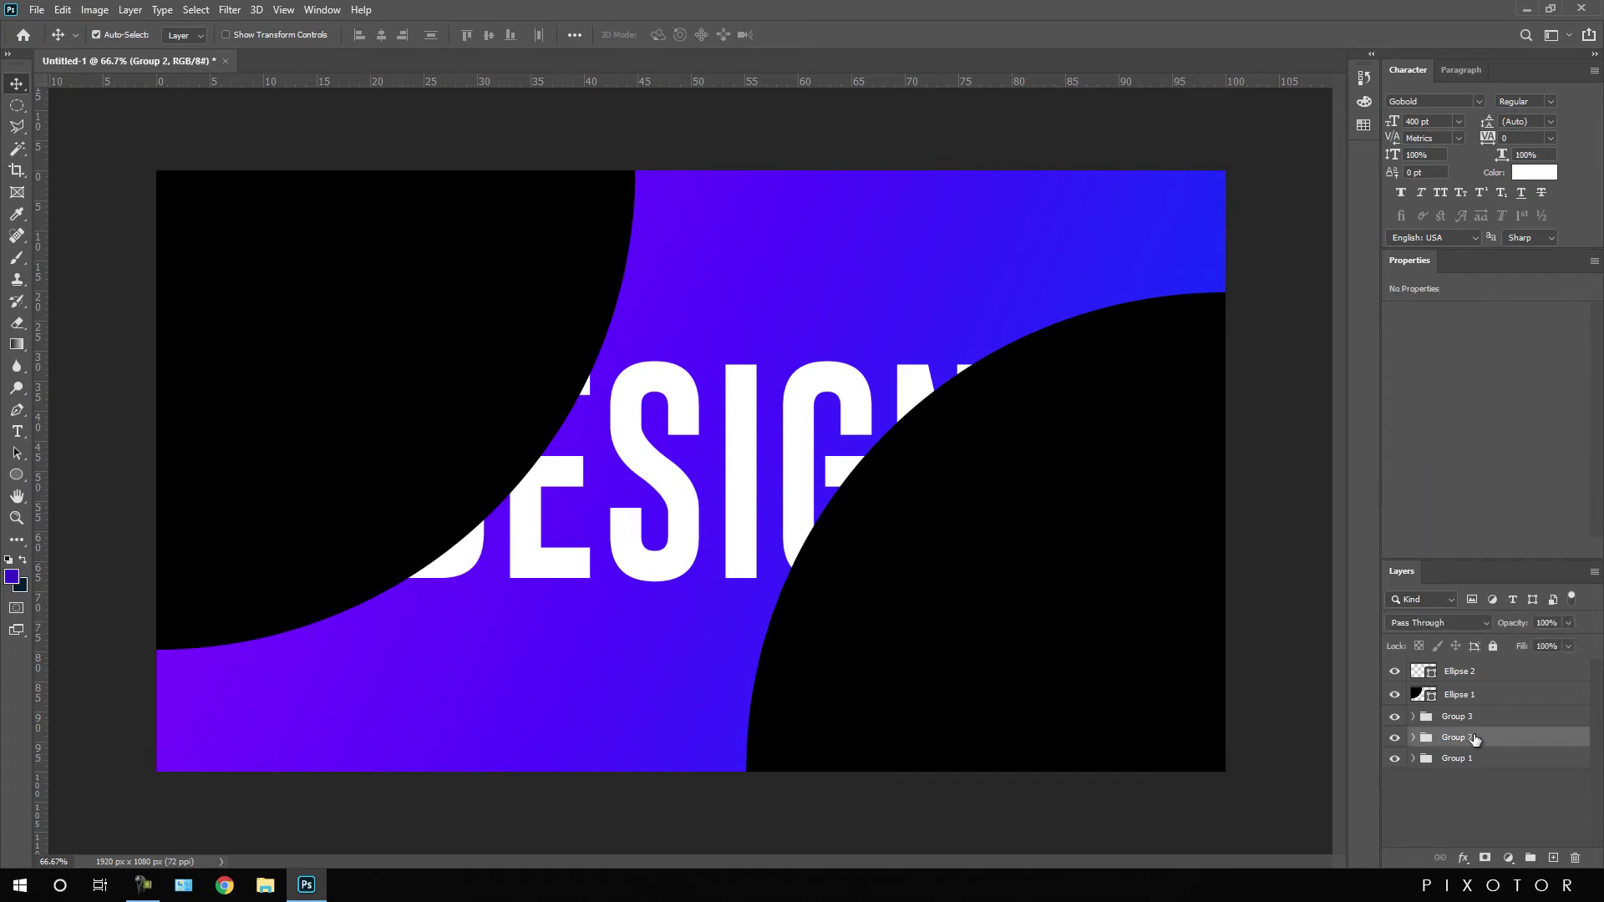
{"action": "left_click", "coordinate": [1485, 860]}
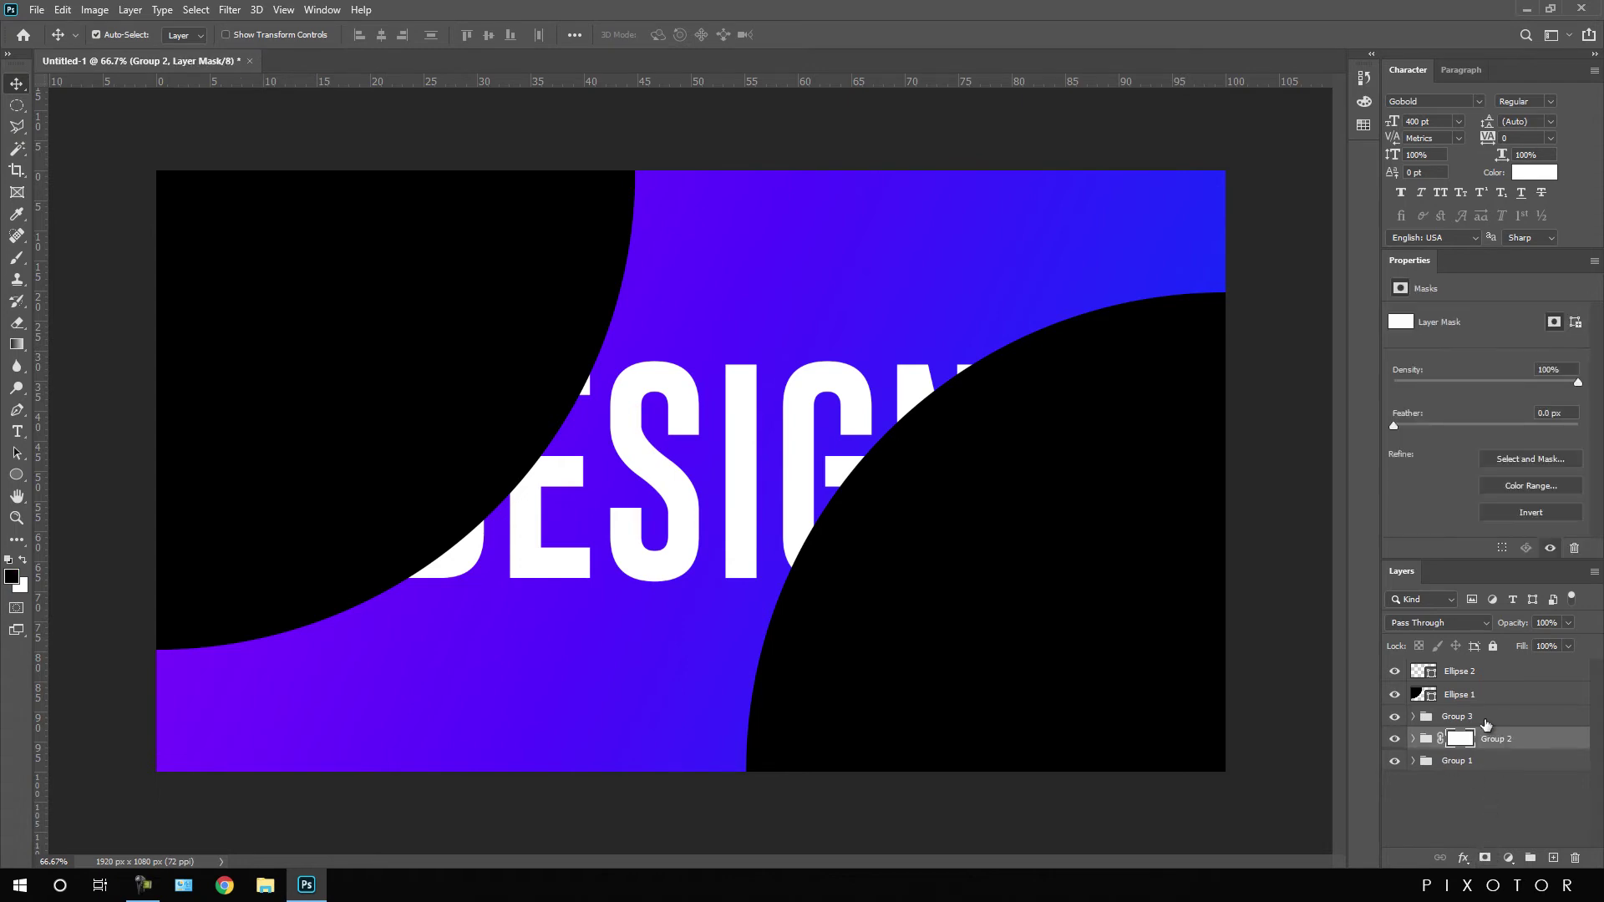
{"action": "left_click", "coordinate": [1475, 719]}
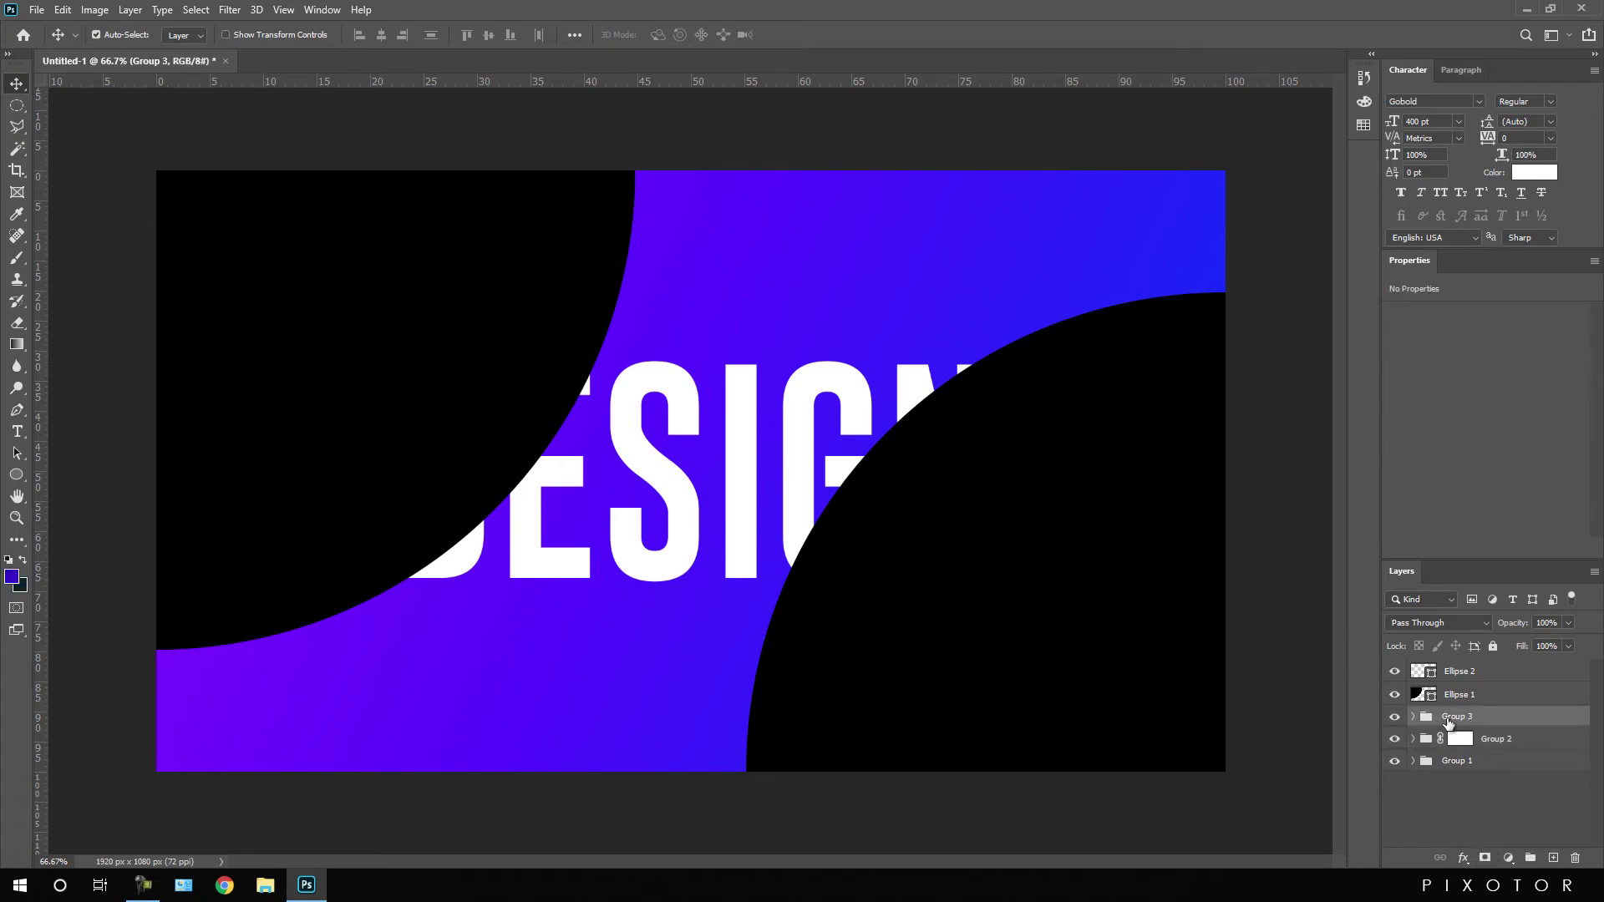
{"action": "left_click", "coordinate": [1486, 857]}
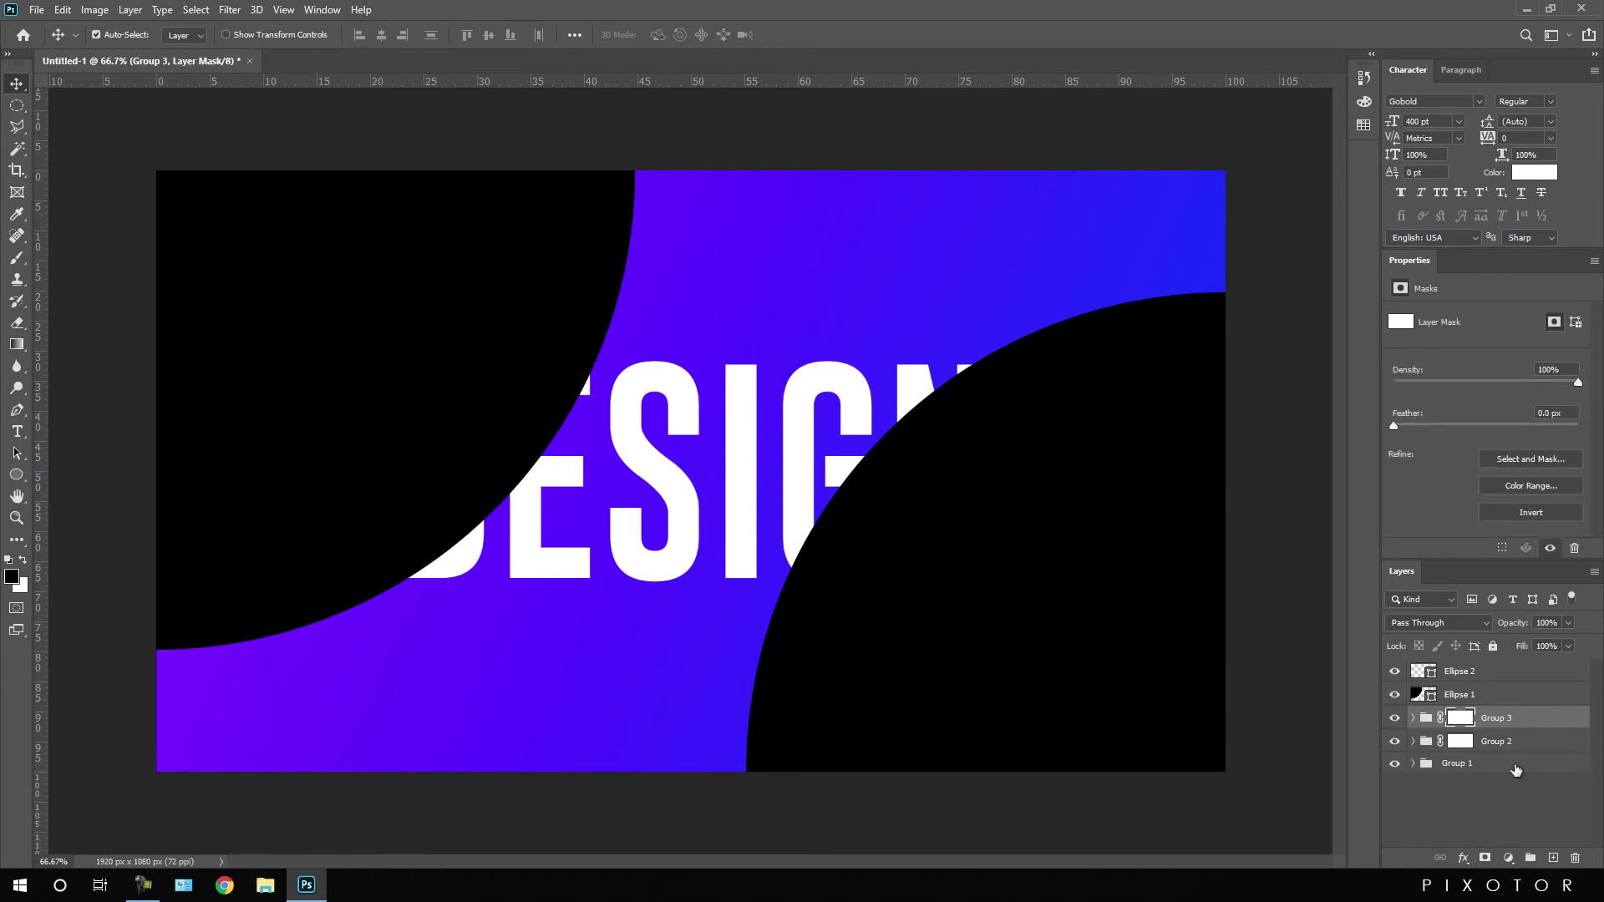
{"action": "left_click", "coordinate": [1460, 742]}
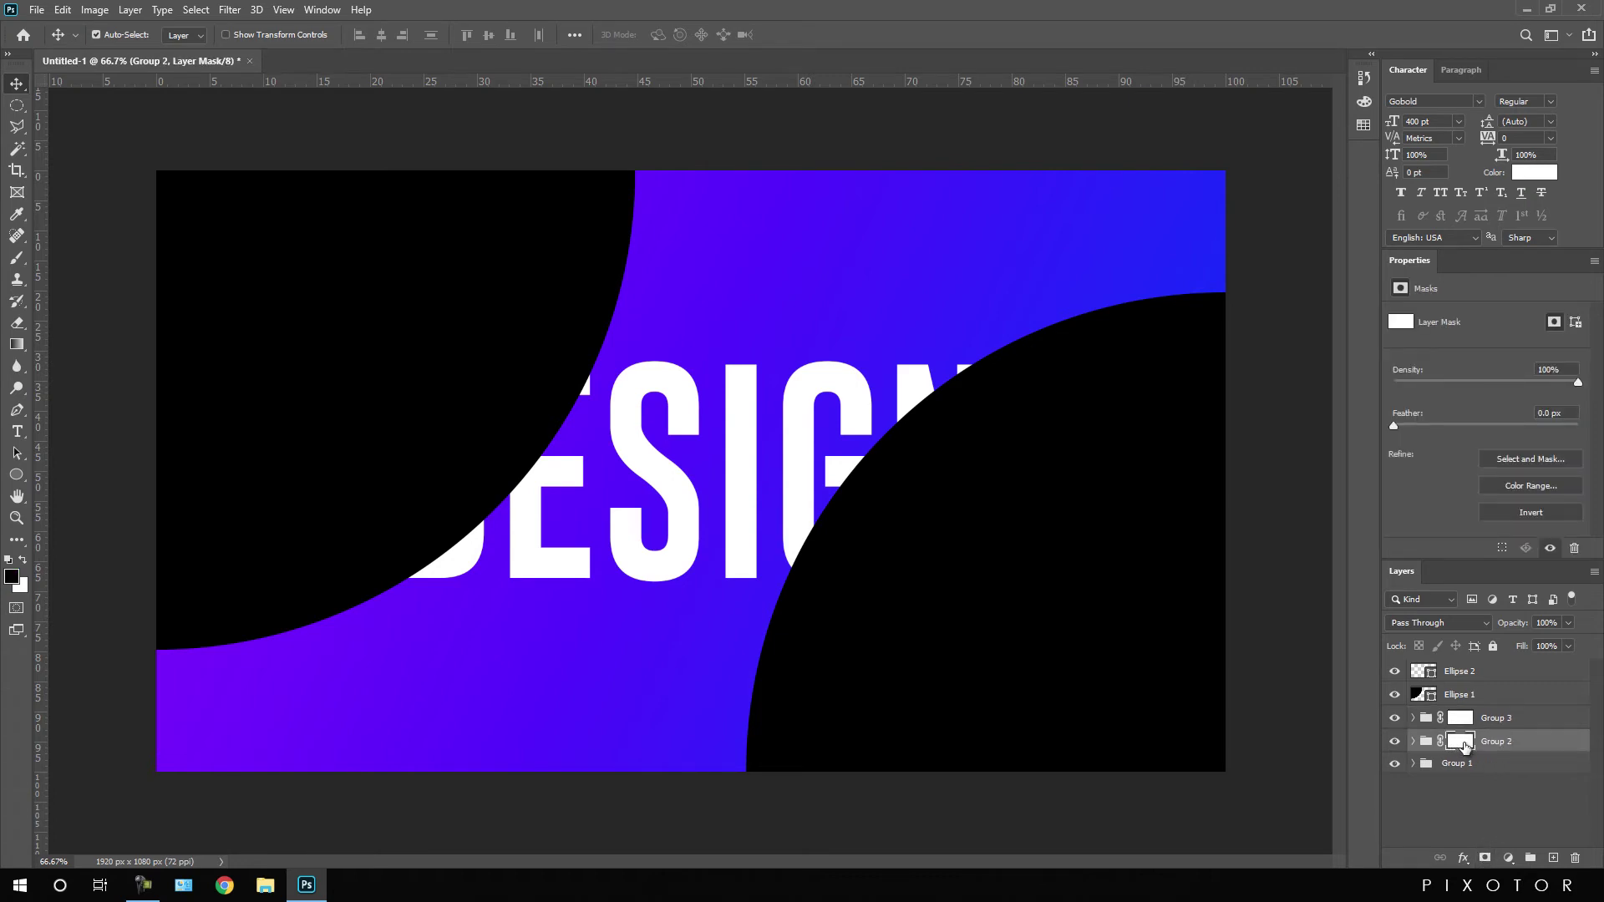
{"action": "left_click", "coordinate": [15, 578]}
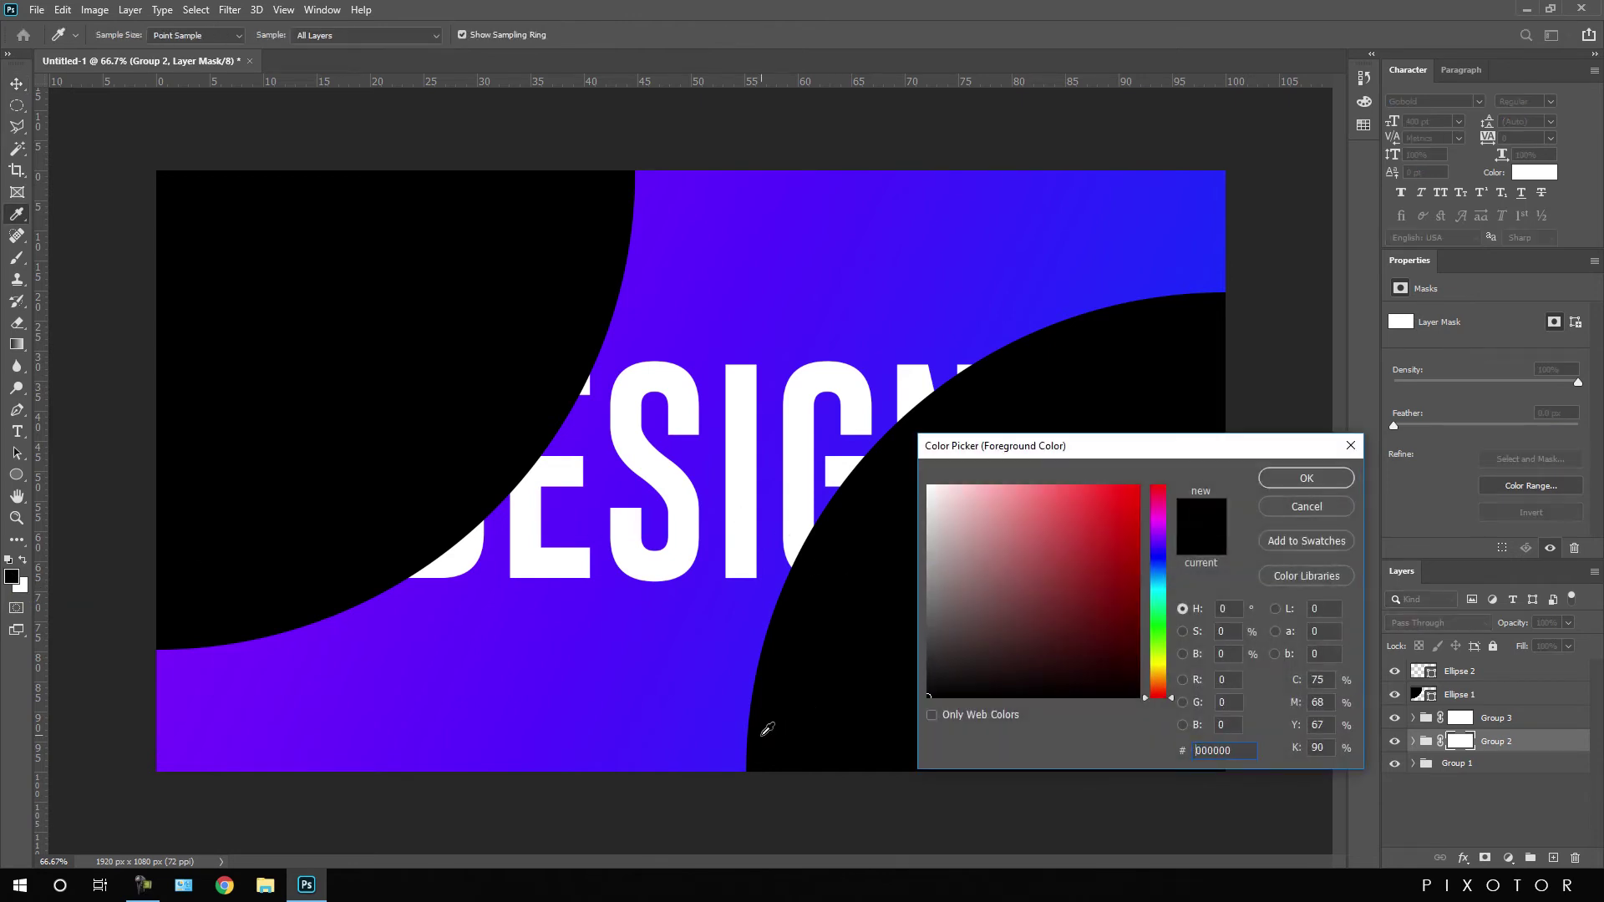
- Make black the foreground colour and fill the Group 2 and Group 3 masks black
{"action": "left_click", "coordinate": [1306, 479]}
{"action": "key", "text": "alt"}
{"action": "key", "text": "alt+BackSpace"}
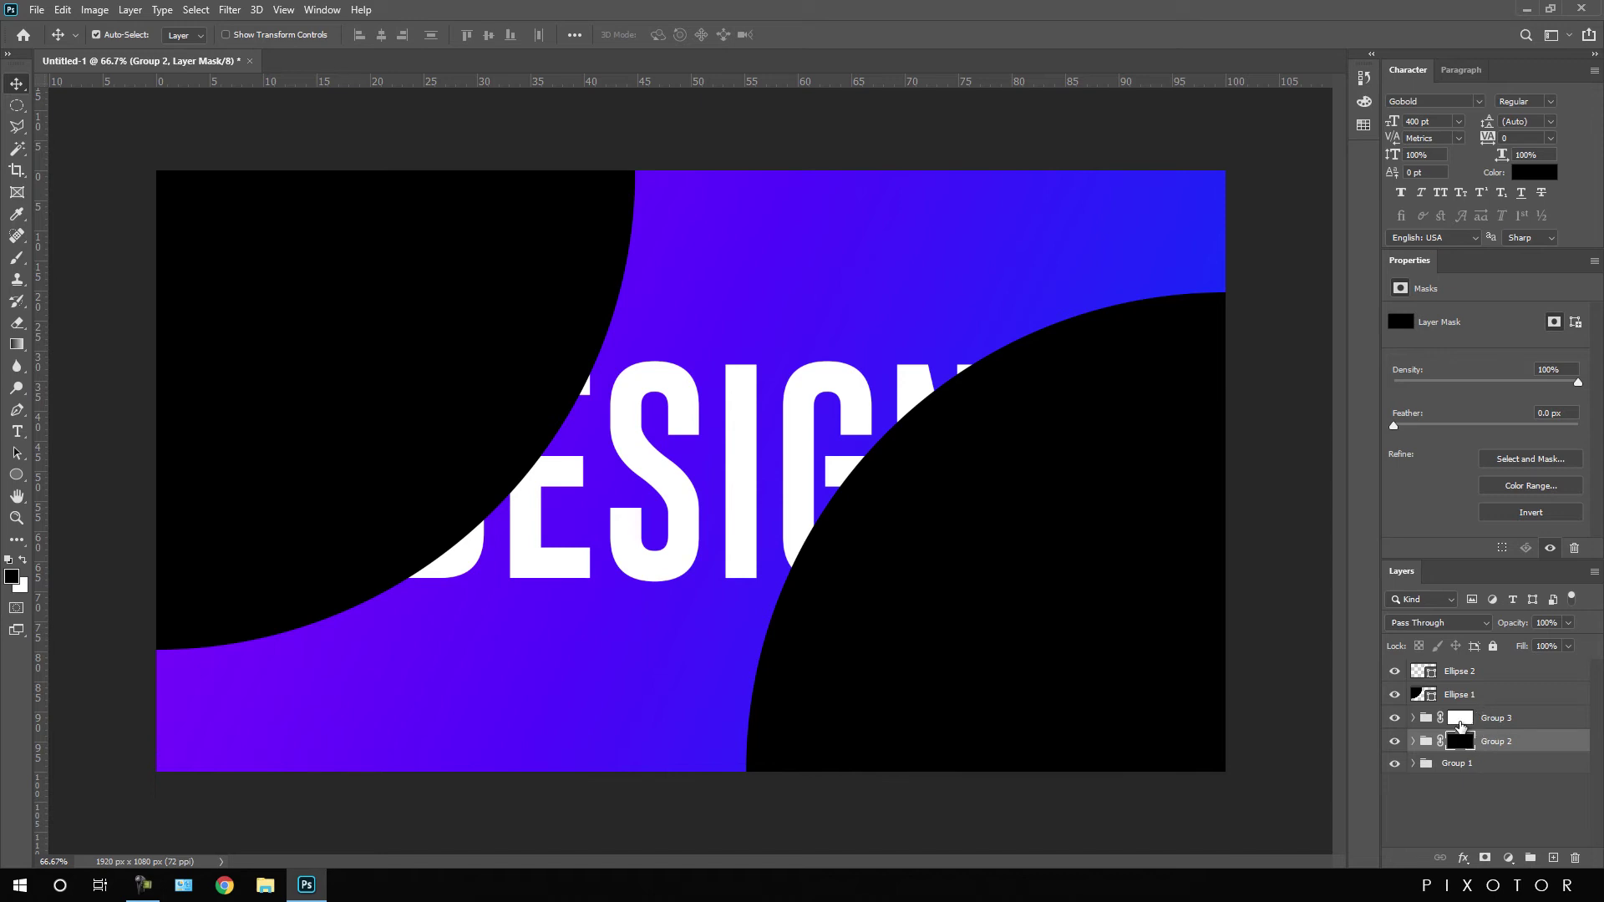
{"action": "left_click", "coordinate": [1462, 722]}
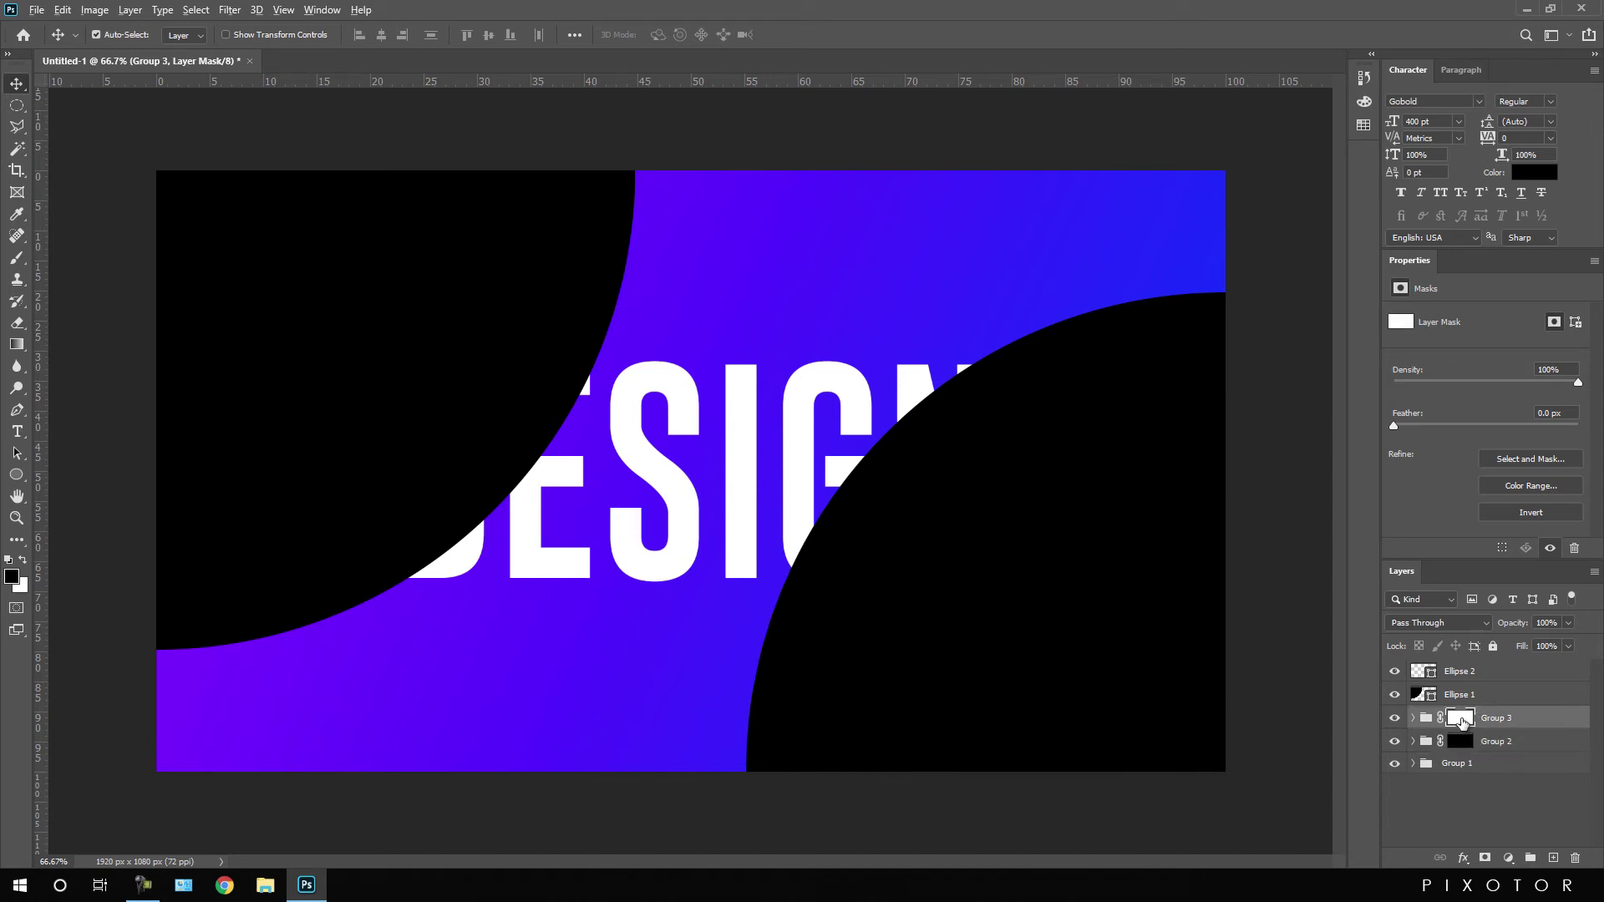
{"action": "key", "text": "ctrl+i"}
{"action": "left_click", "coordinate": [1472, 746]}
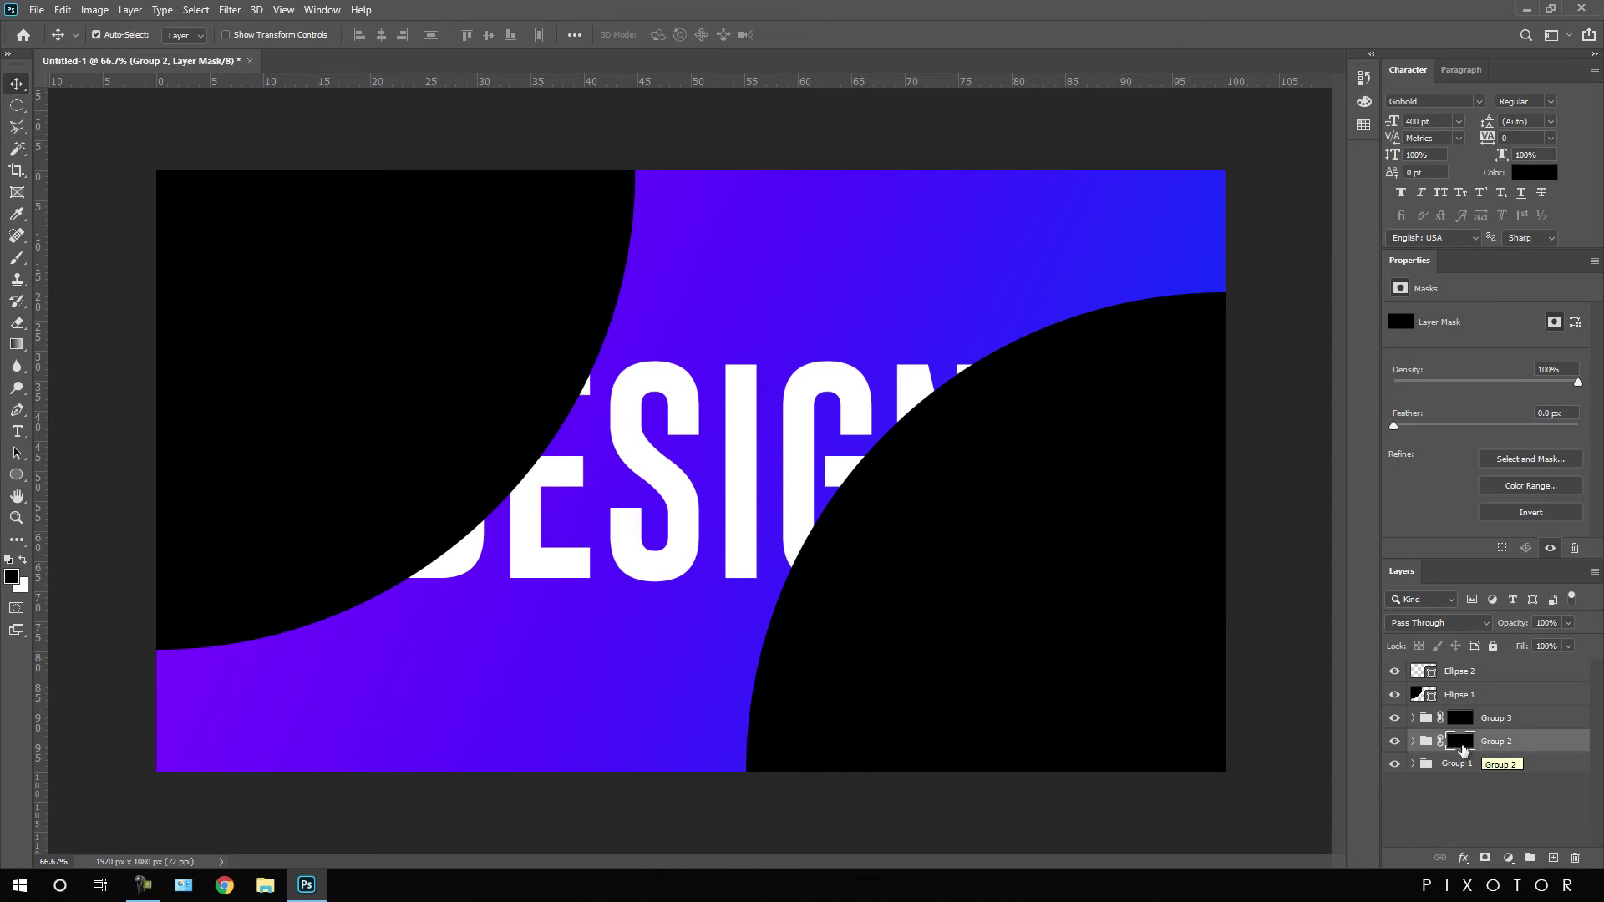
- Load the Ellipse 1 circle as a selection, set white foreground, and fill Group 2's mask white
{"action": "left_click_drag", "start_coordinate": [1458, 745], "coordinate": [1419, 700]}
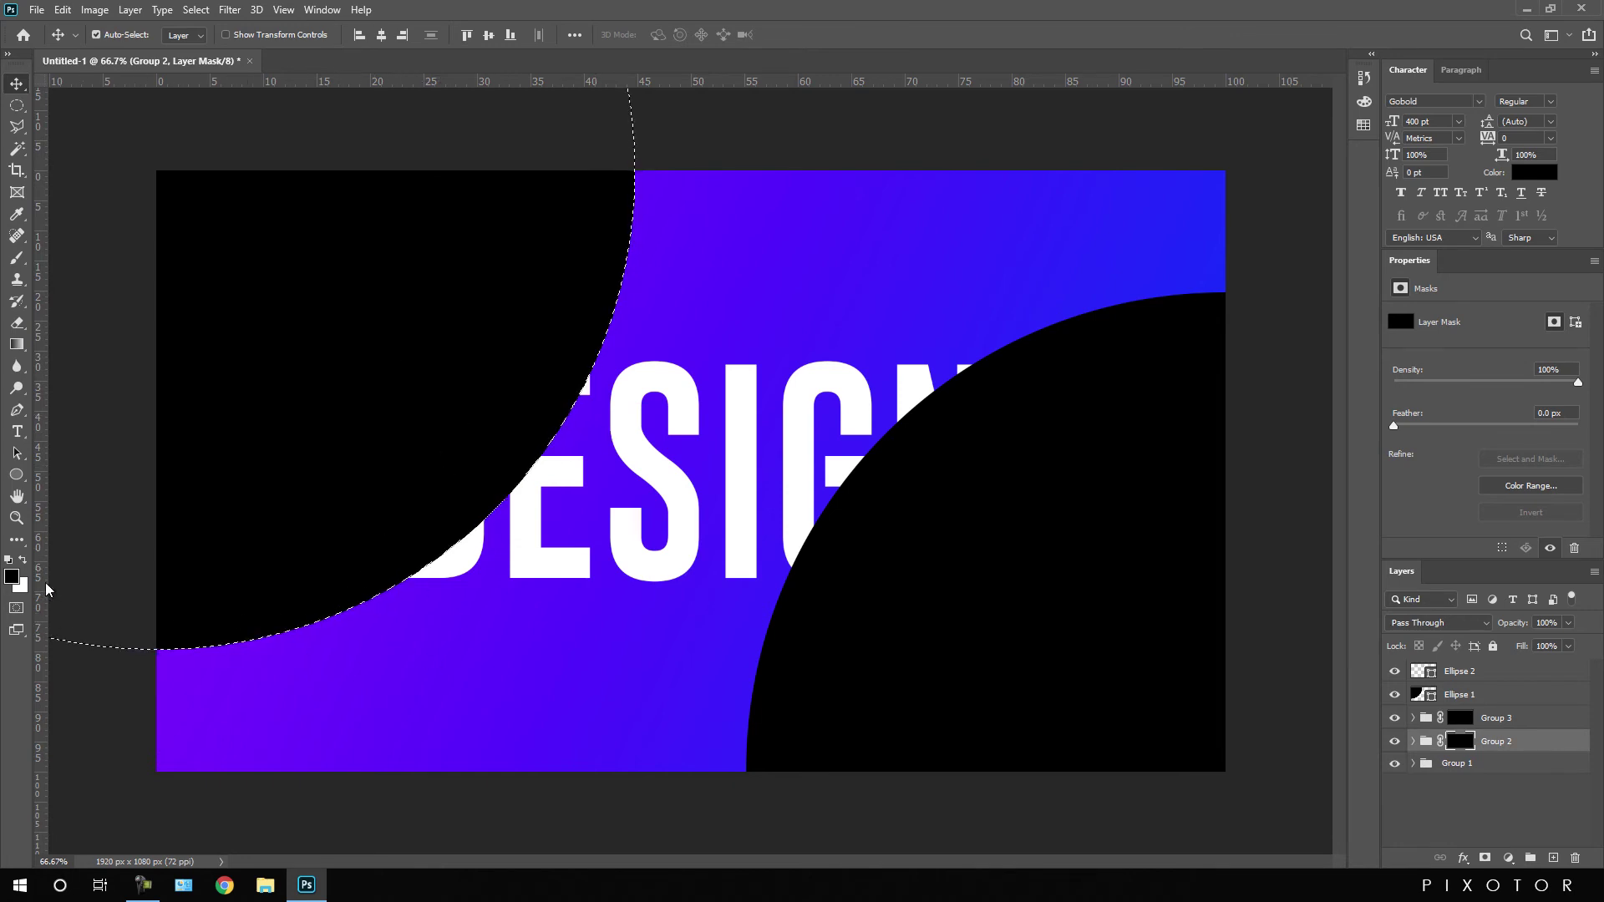
{"action": "left_click", "coordinate": [11, 576]}
{"action": "left_click", "coordinate": [808, 426]}
{"action": "left_click", "coordinate": [1303, 479]}
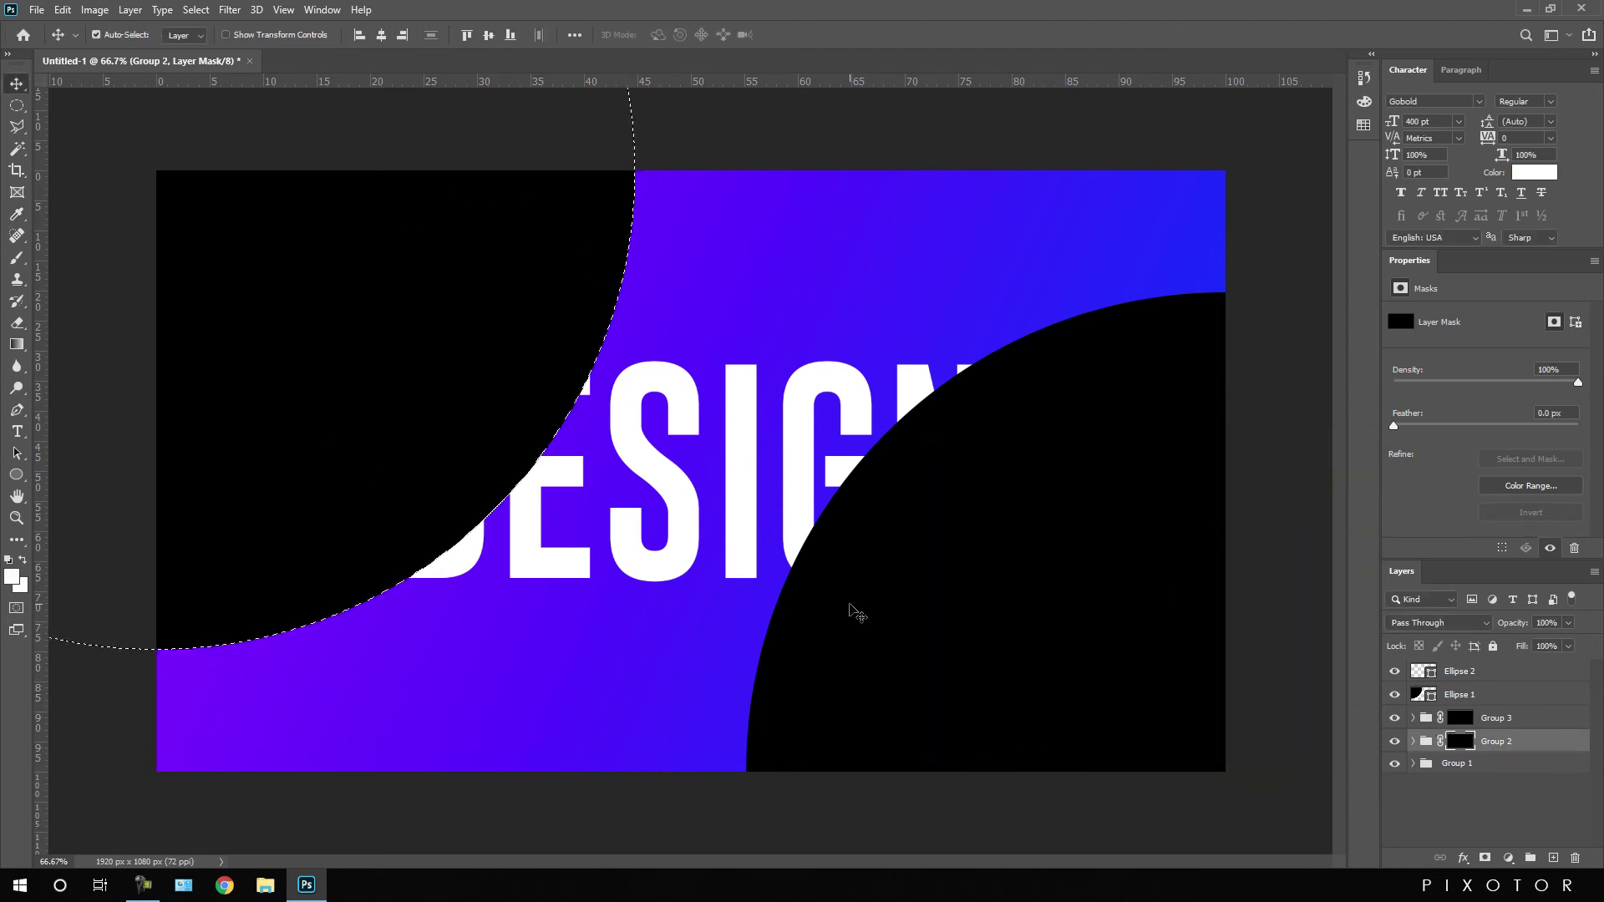
{"action": "key", "text": "alt+BackSpace"}
{"action": "left_click", "coordinate": [1496, 722]}
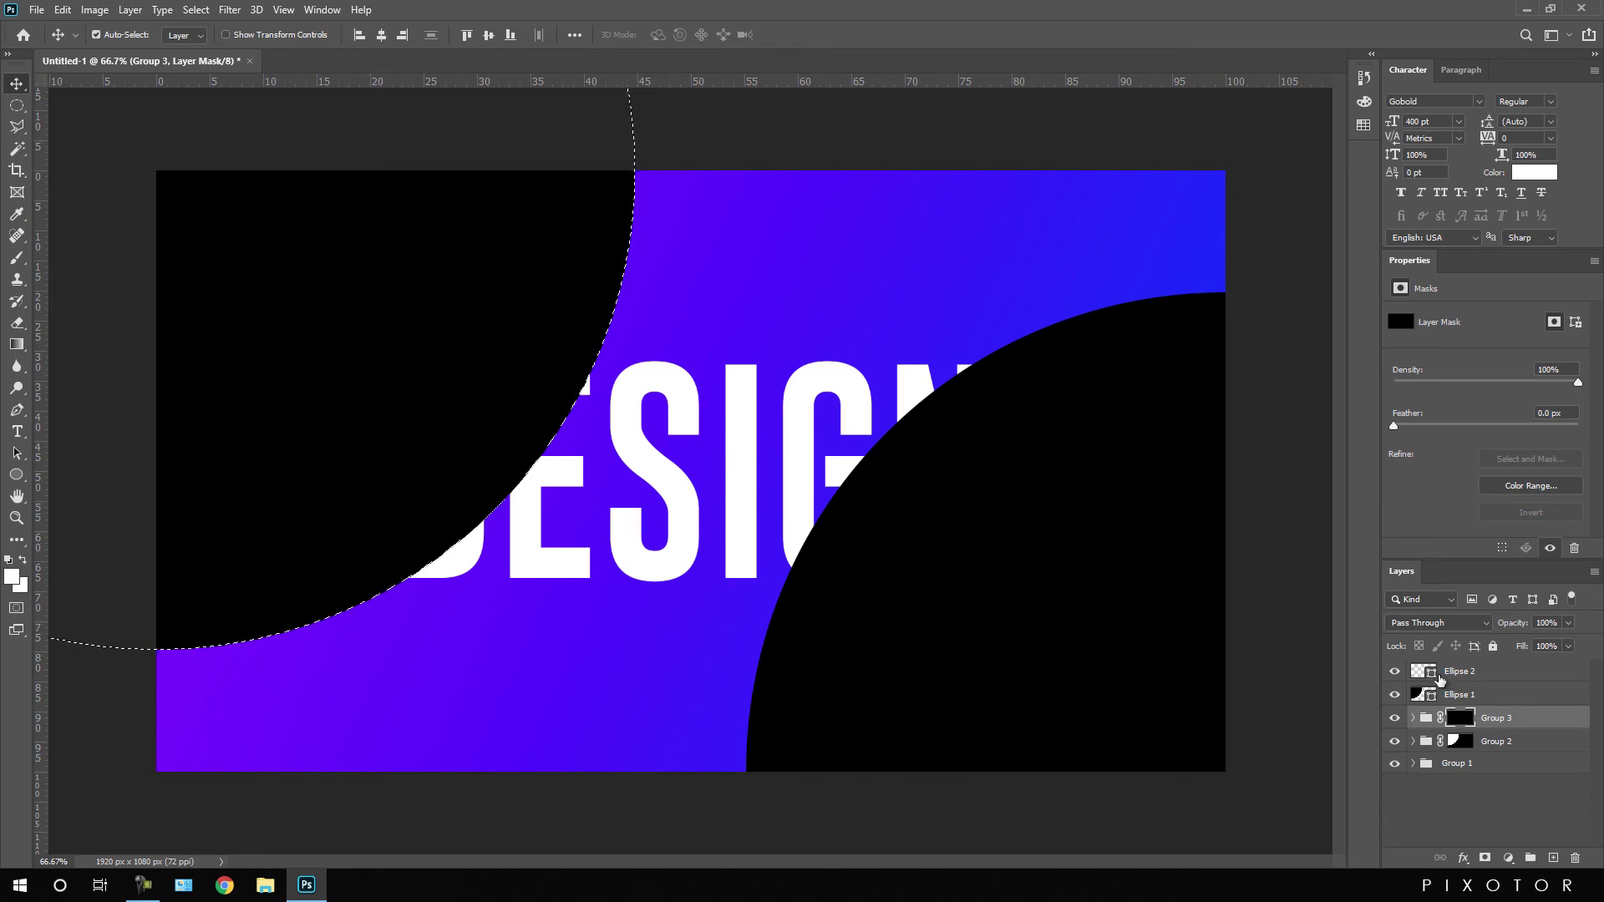
- Fill Group 3's mask white inside the lower-right Ellipse 2 circle, then deselect
{"action": "key", "text": "ctrl"}
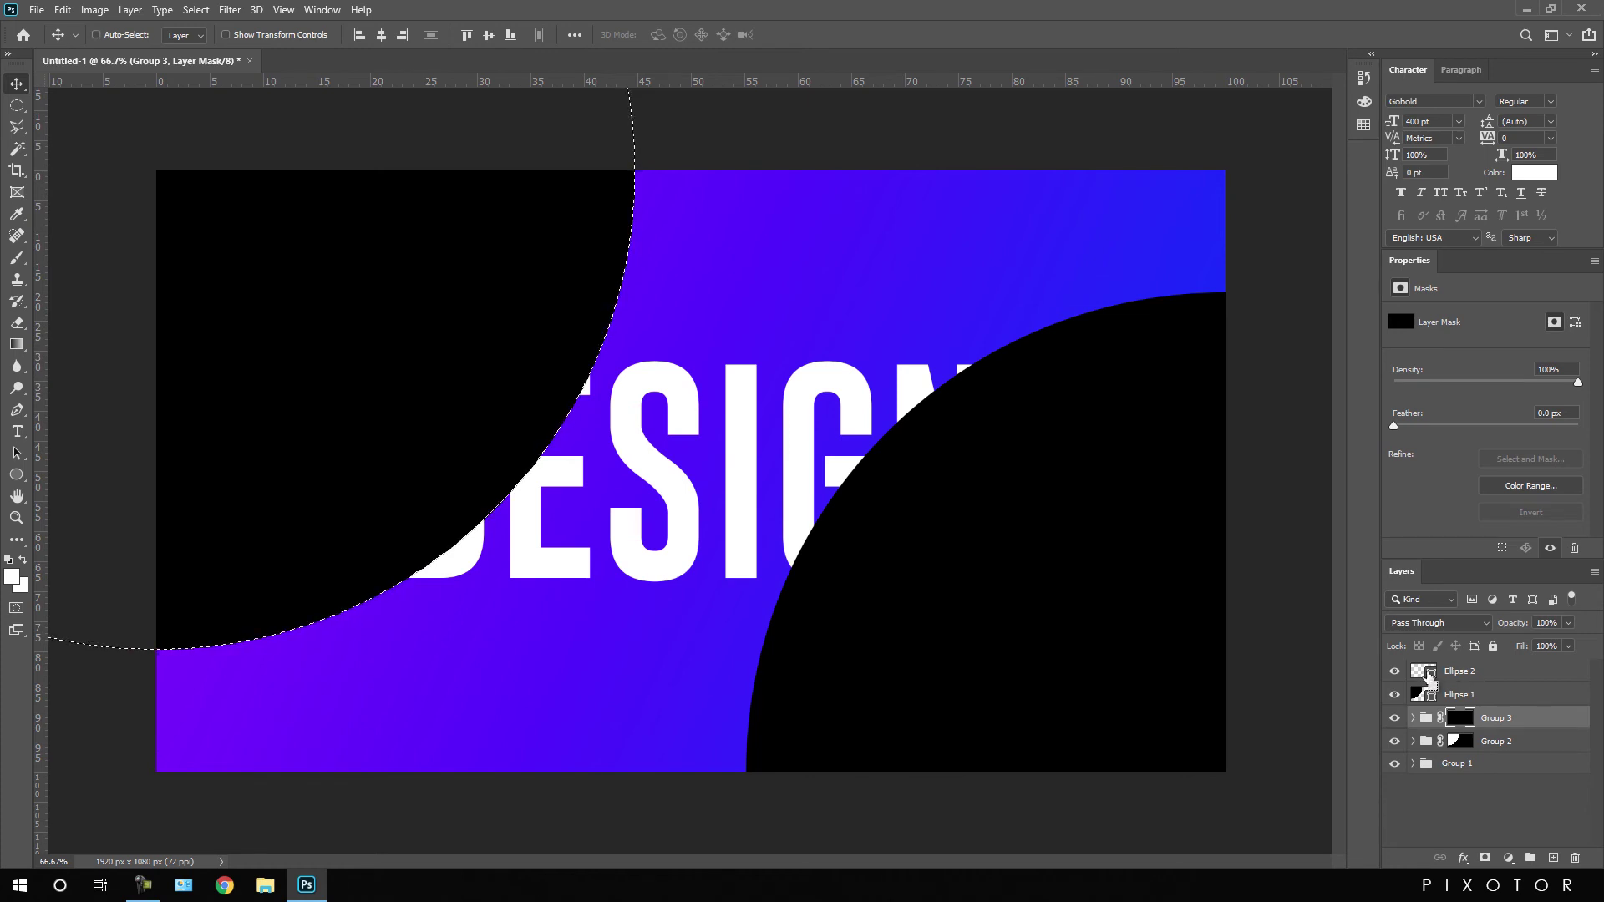
{"action": "left_click", "coordinate": [1426, 672], "text": "ctrl"}
{"action": "key", "text": "alt+BackSpace"}
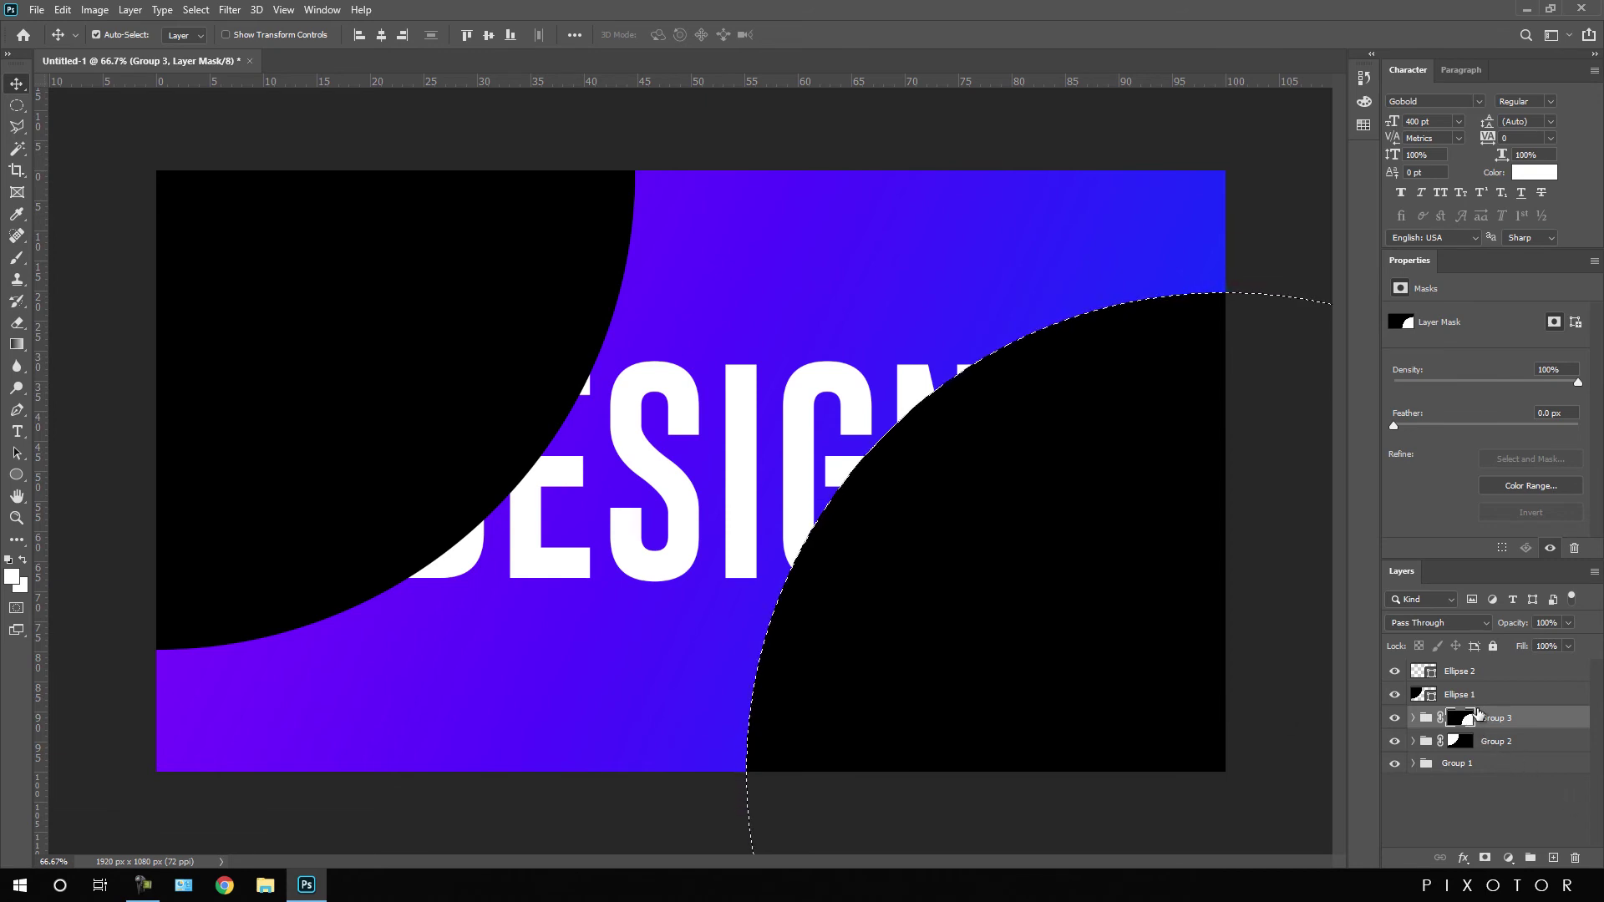
{"action": "key", "text": "ctrl+d"}
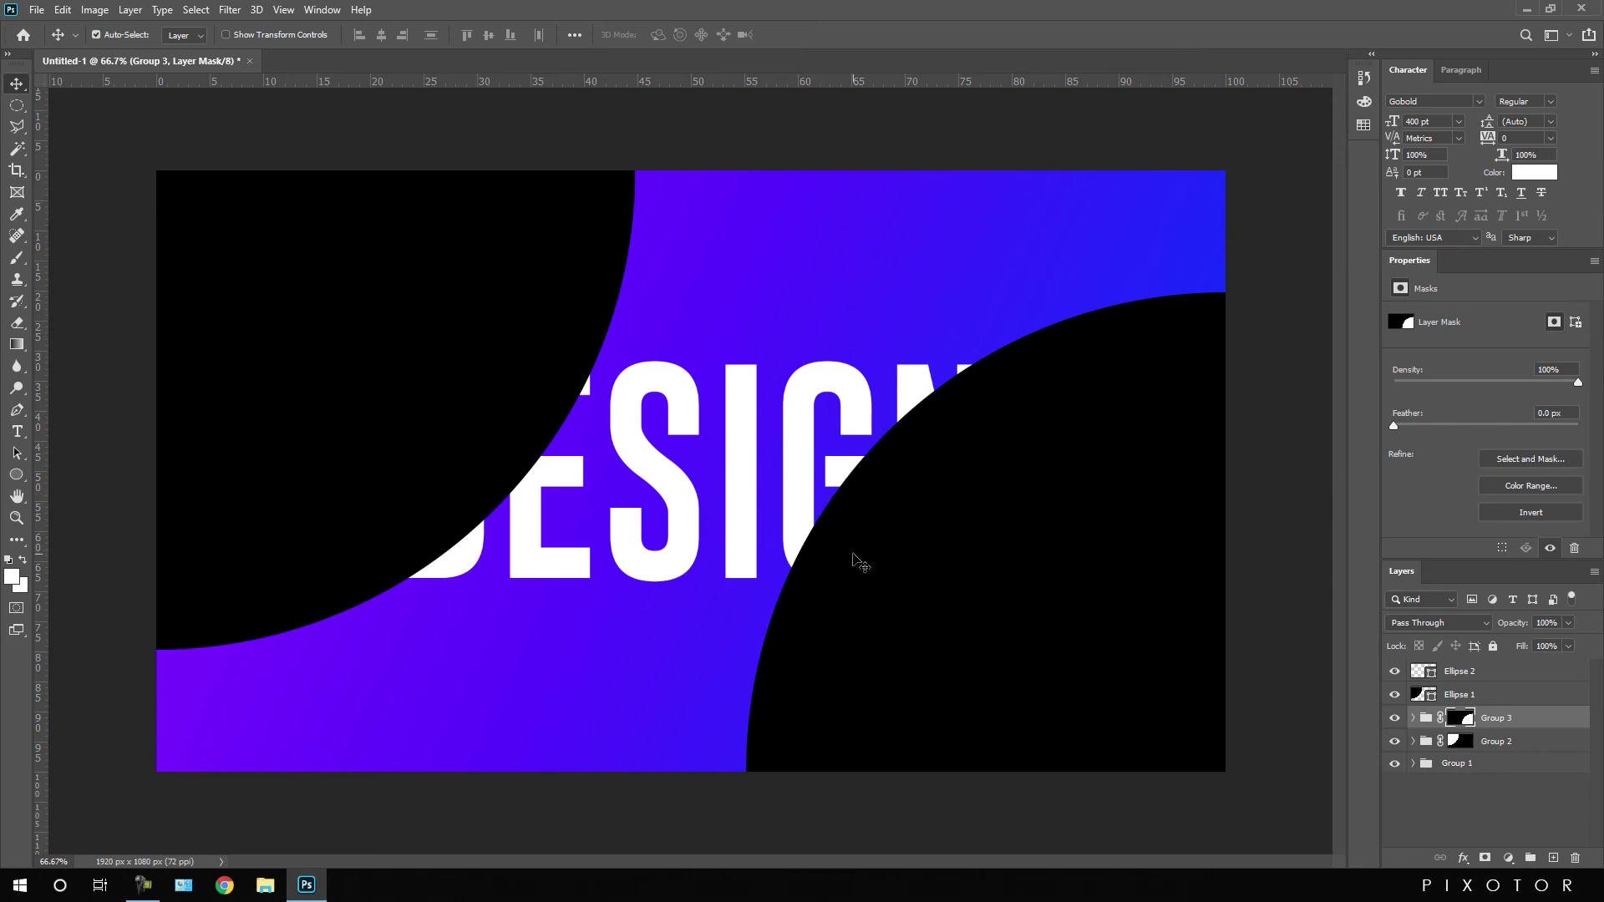
- Delete the Ellipse 1 and Ellipse 2 black circle layers
{"action": "left_click", "coordinate": [1482, 698]}
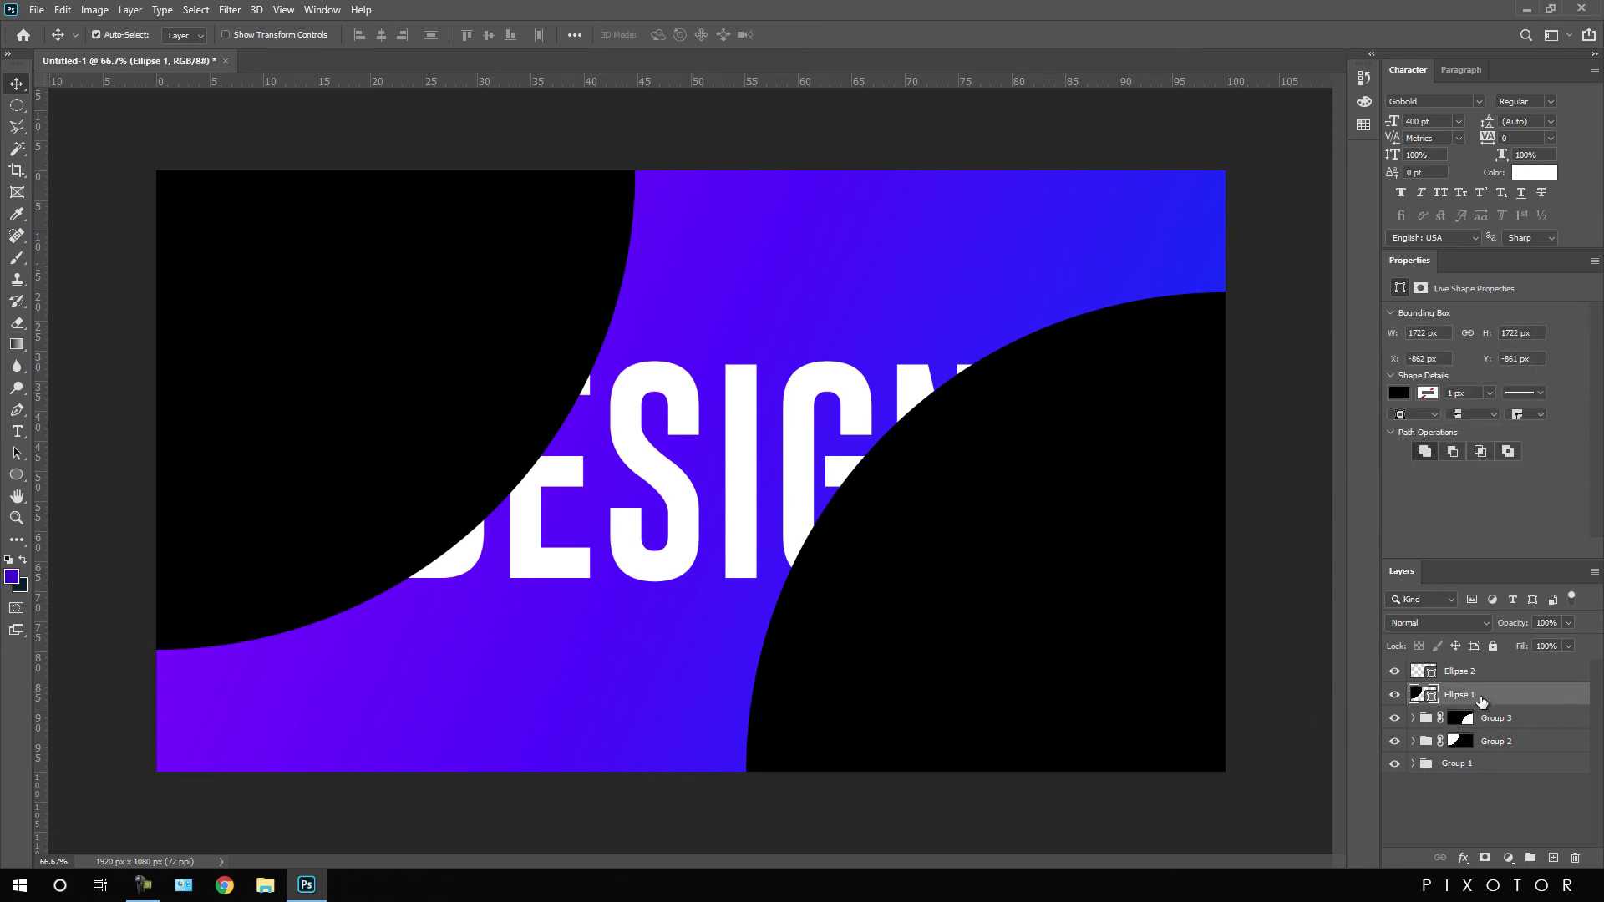
{"action": "key", "text": "Delete"}
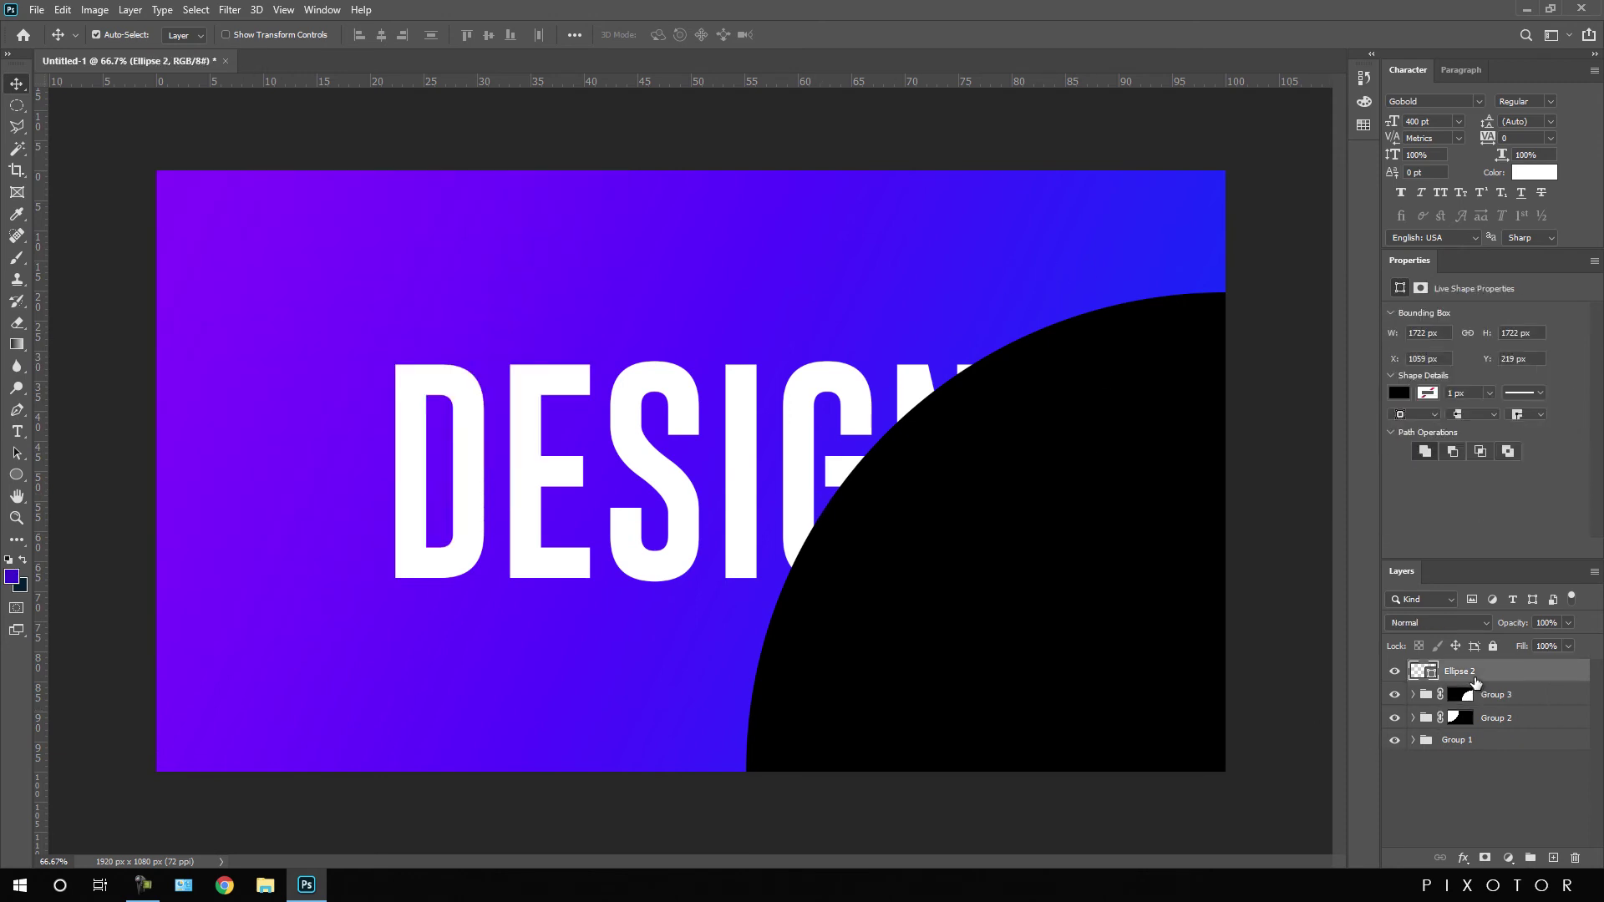
{"action": "key", "text": "Delete"}
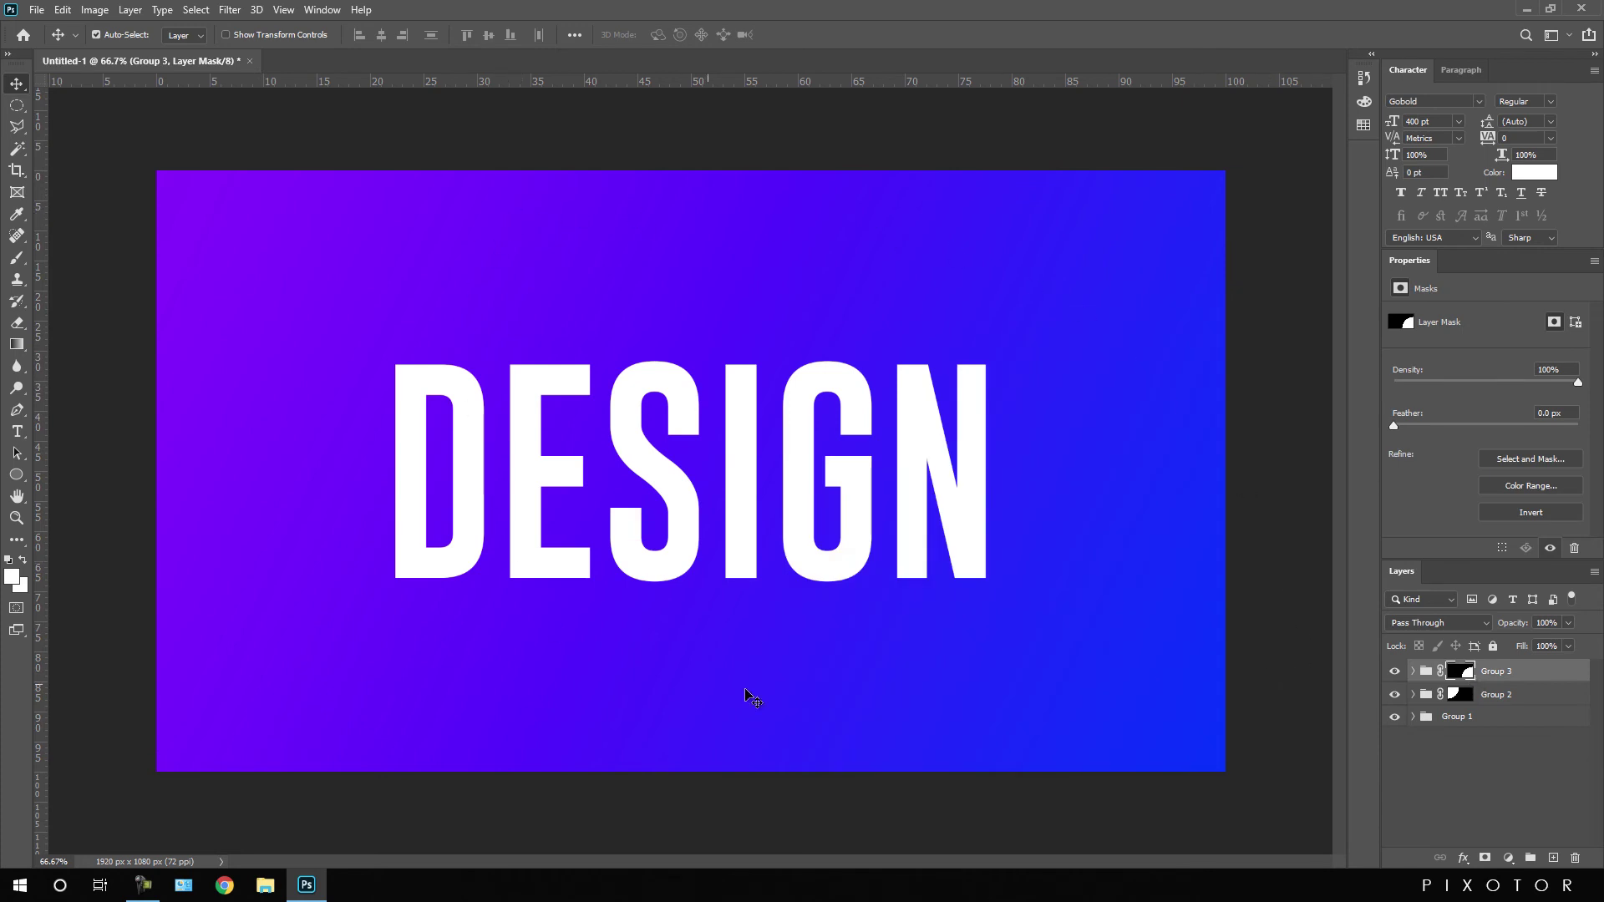
{"action": "left_click", "coordinate": [1502, 696]}
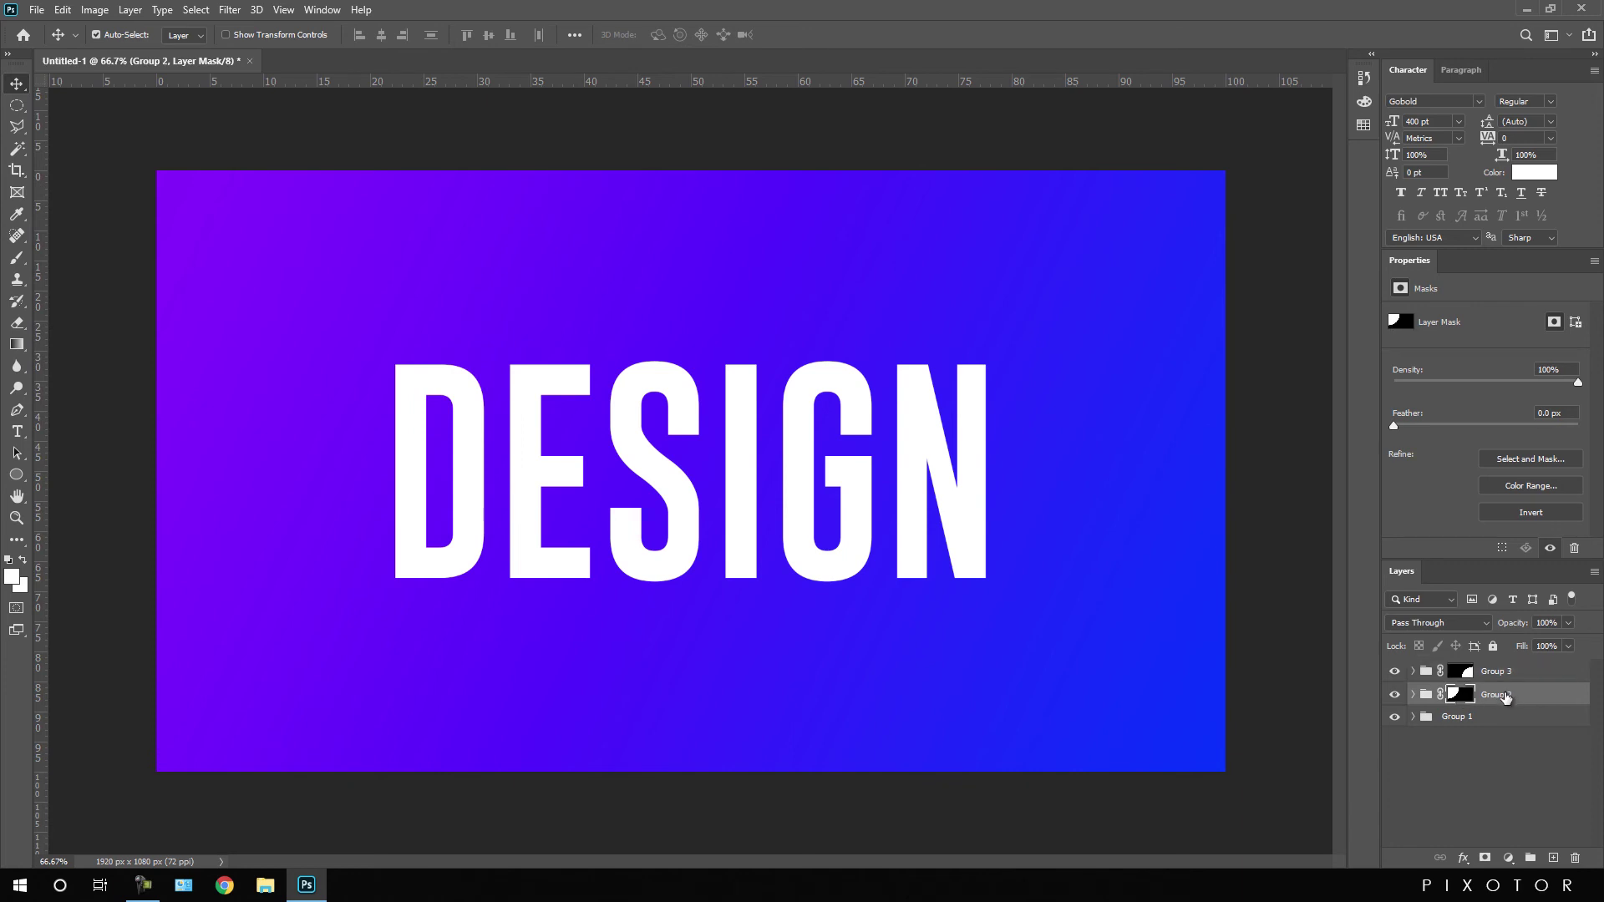
- Add a Drop Shadow to Group 2 with opacity lowered to about 40%
{"action": "left_click", "coordinate": [1462, 858]}
{"action": "left_click", "coordinate": [1496, 846]}
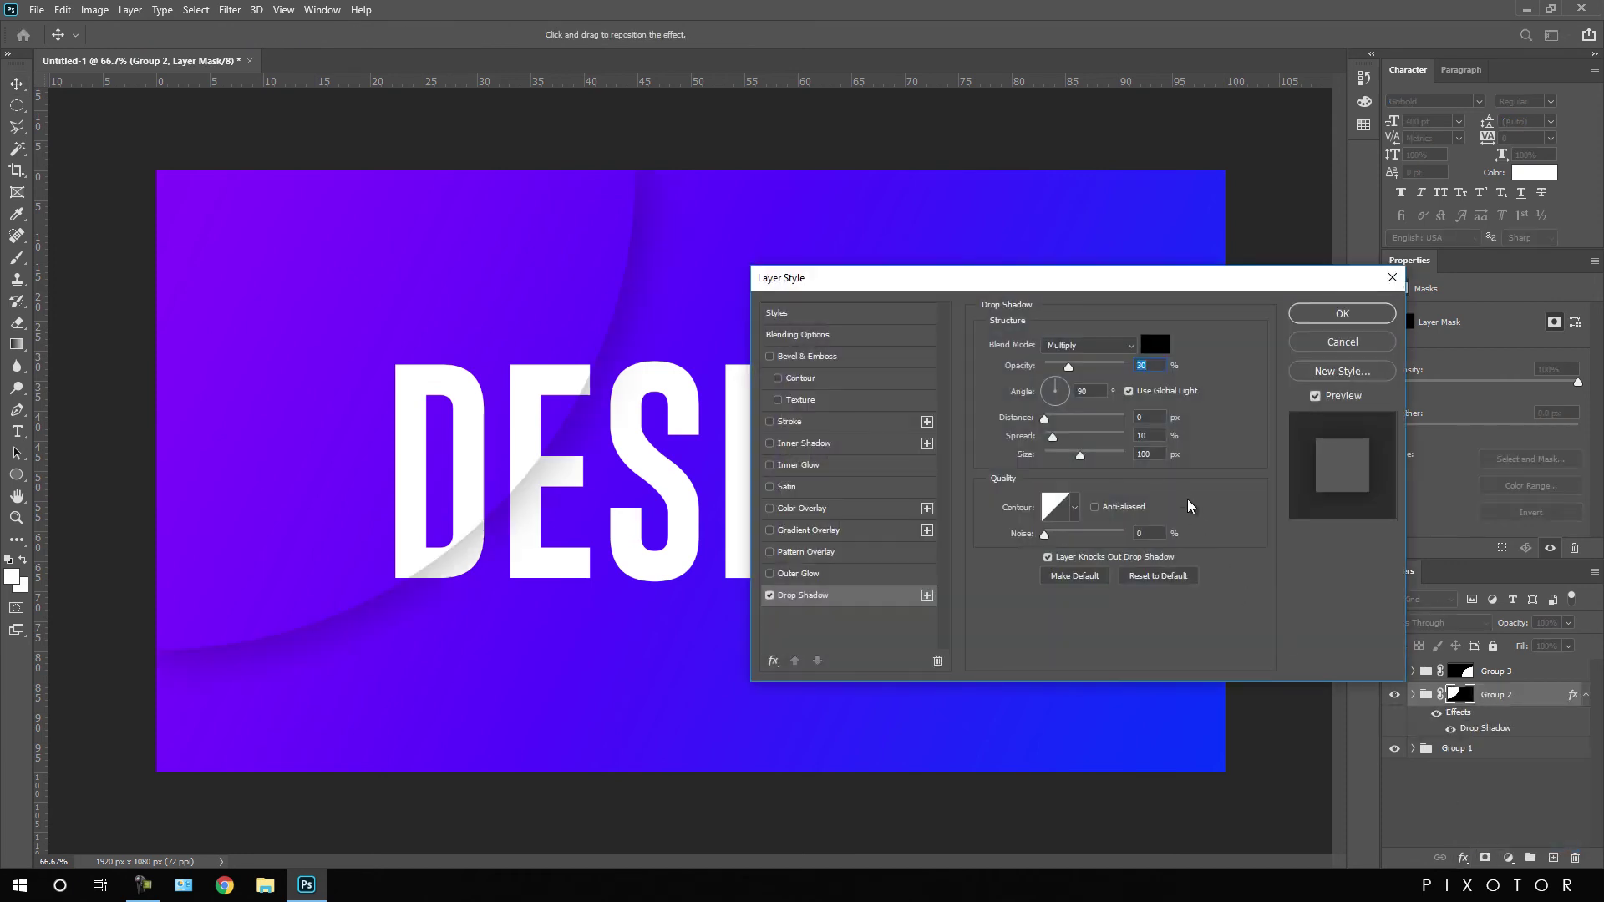
{"action": "left_click_drag", "start_coordinate": [1067, 287], "coordinate": [1142, 266]}
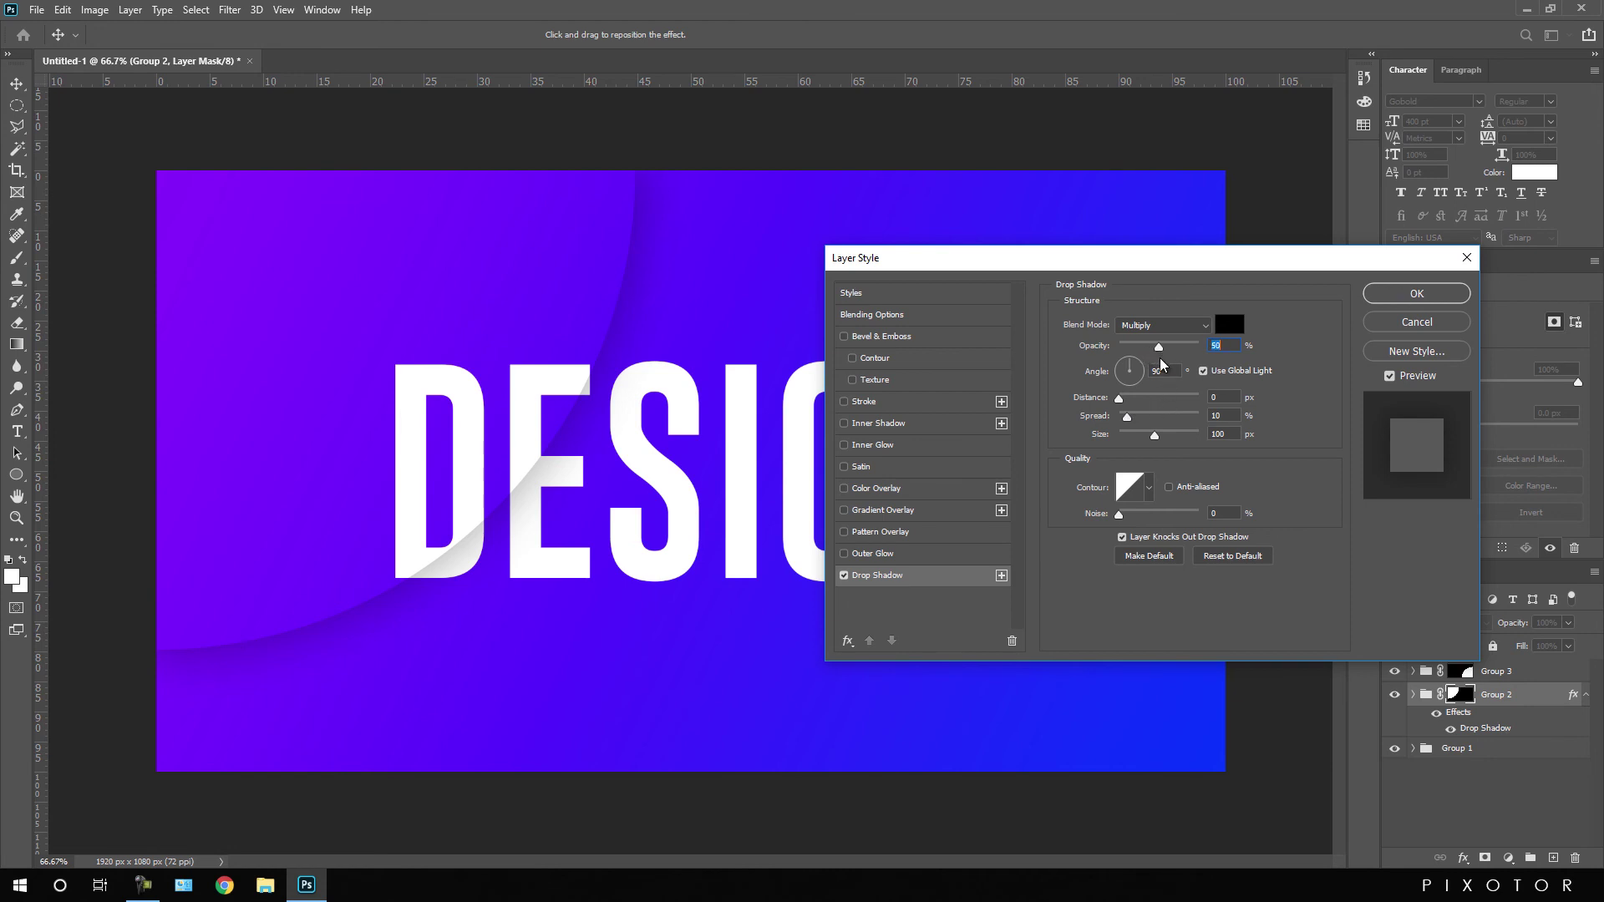
{"action": "left_click_drag", "start_coordinate": [1155, 356], "coordinate": [1152, 355]}
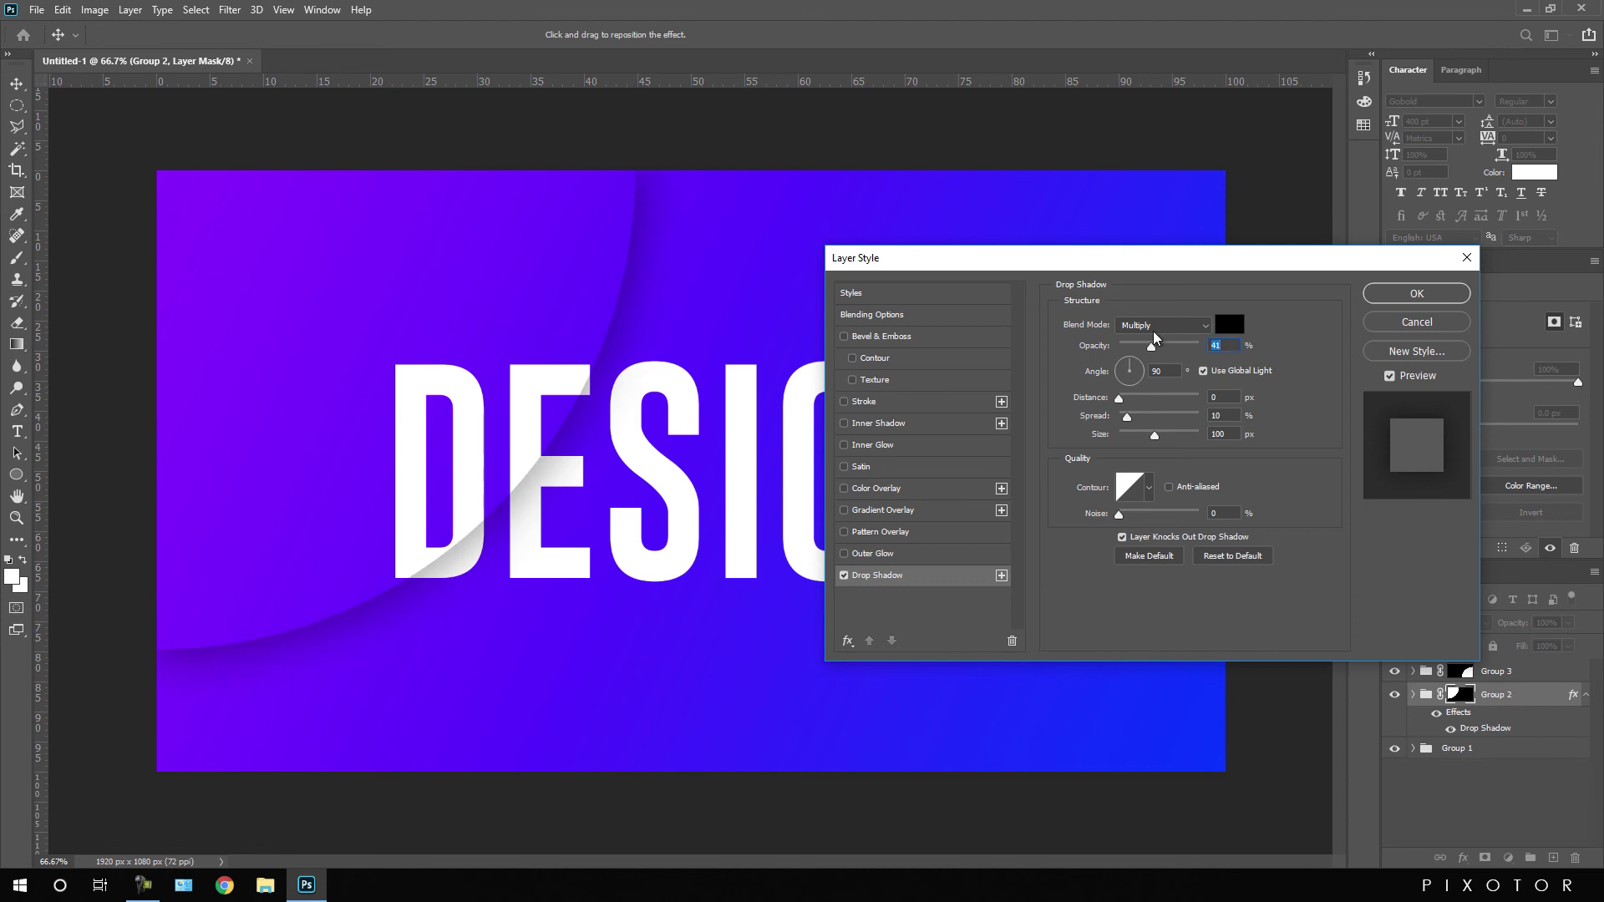
{"action": "key", "text": "Return"}
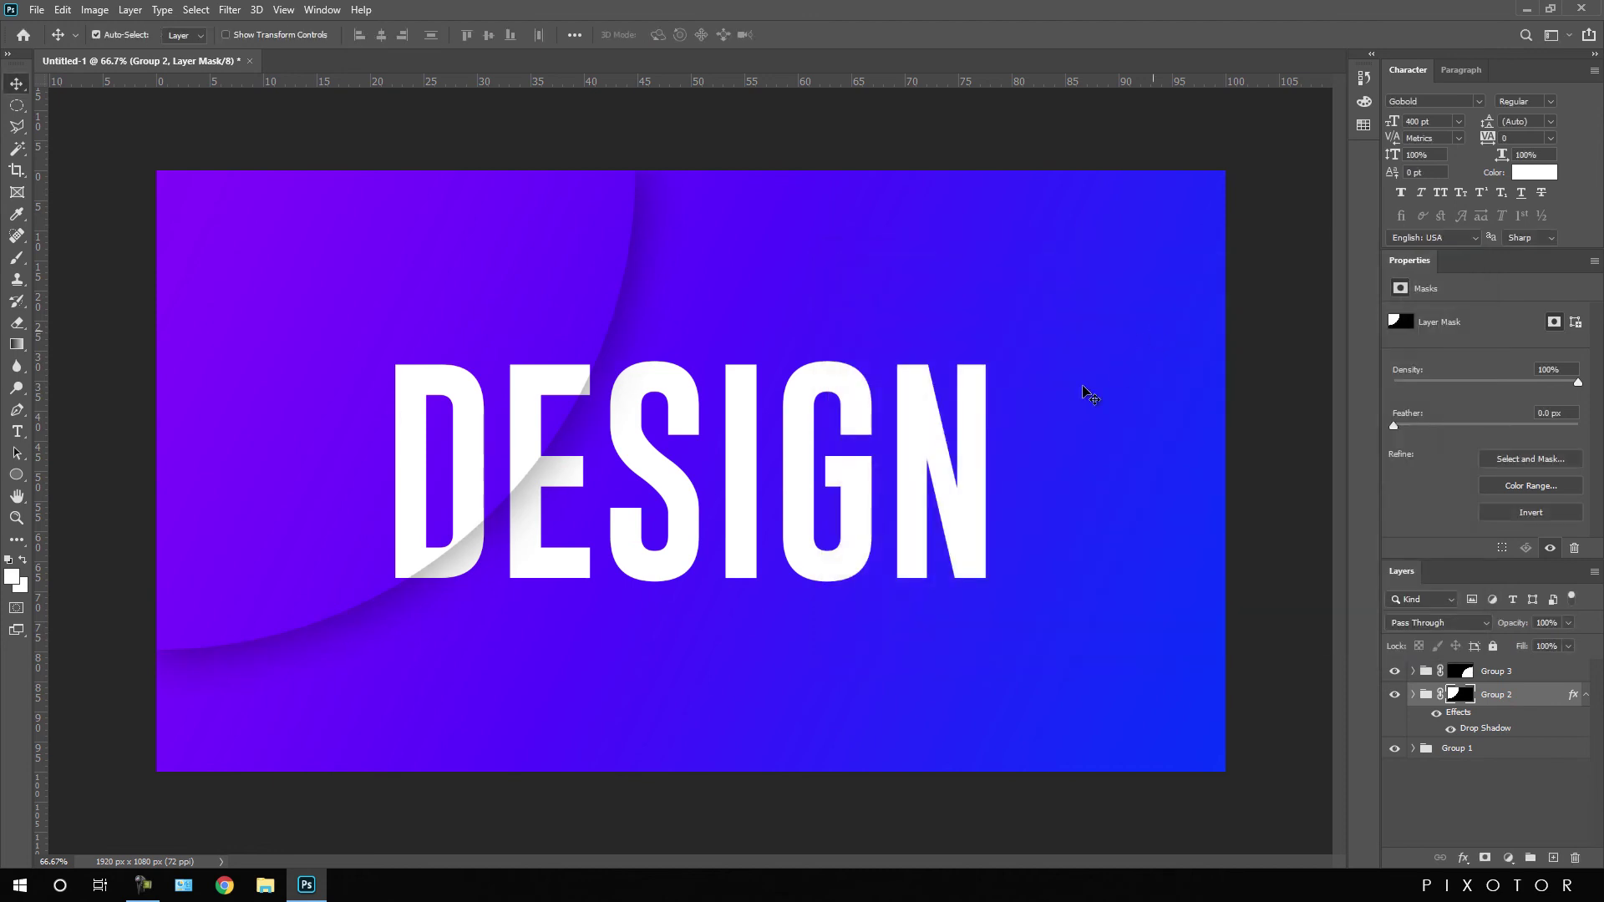
- Reopen Group 2's Drop Shadow settings, check them against the letters, and confirm
{"action": "left_click", "coordinate": [1492, 736]}
{"action": "double_click", "coordinate": [1492, 736]}
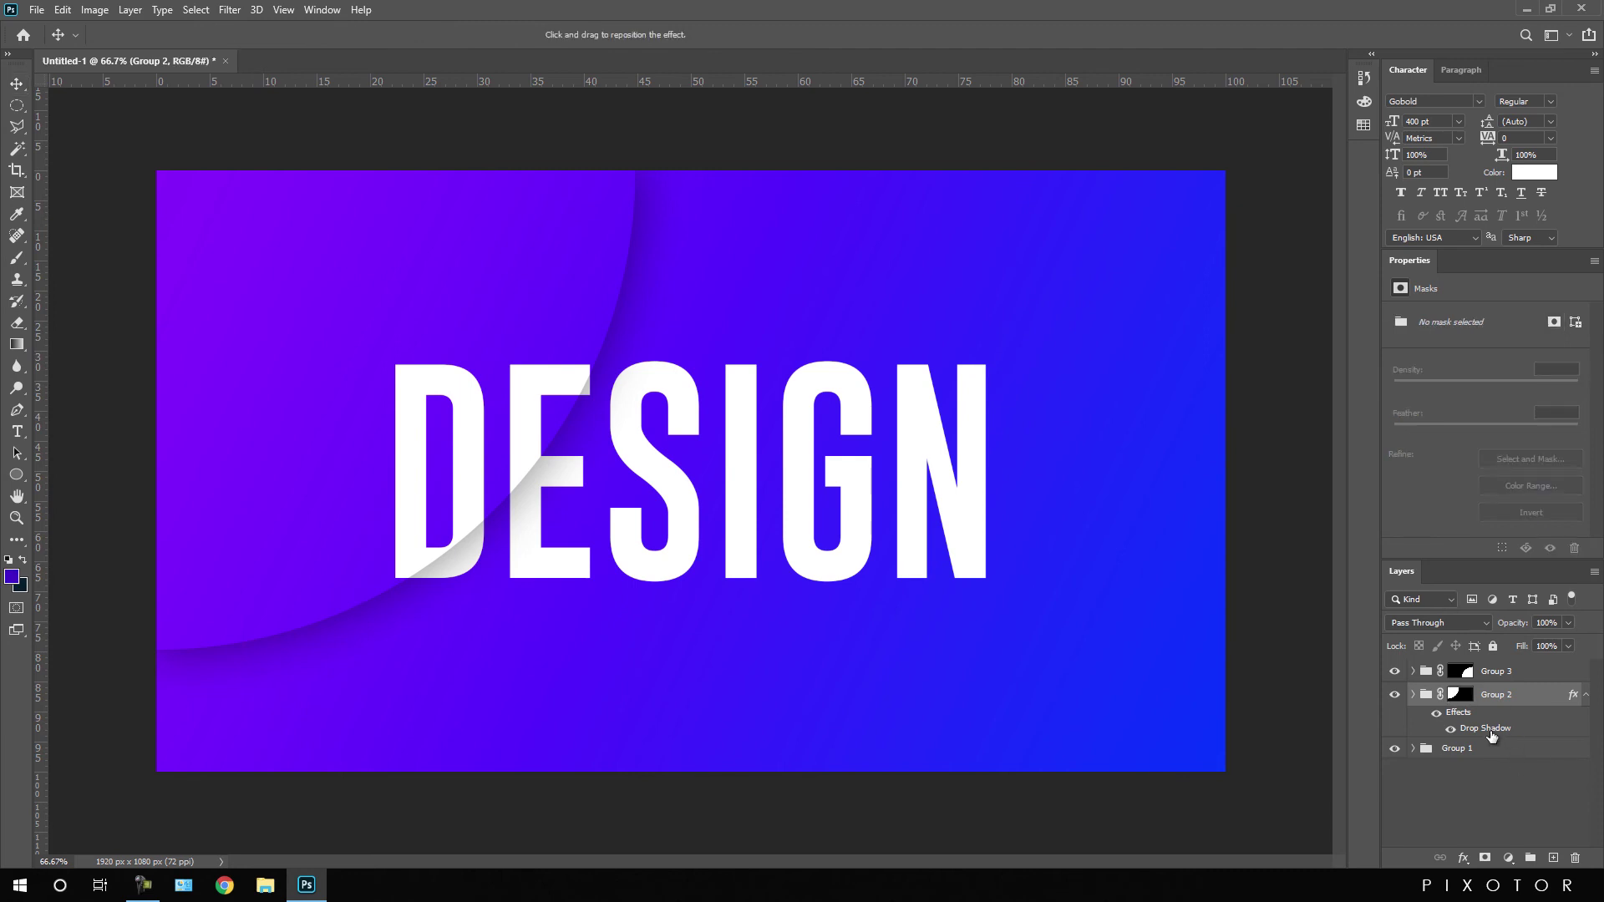
{"action": "left_click_drag", "start_coordinate": [1132, 269], "coordinate": [1001, 263]}
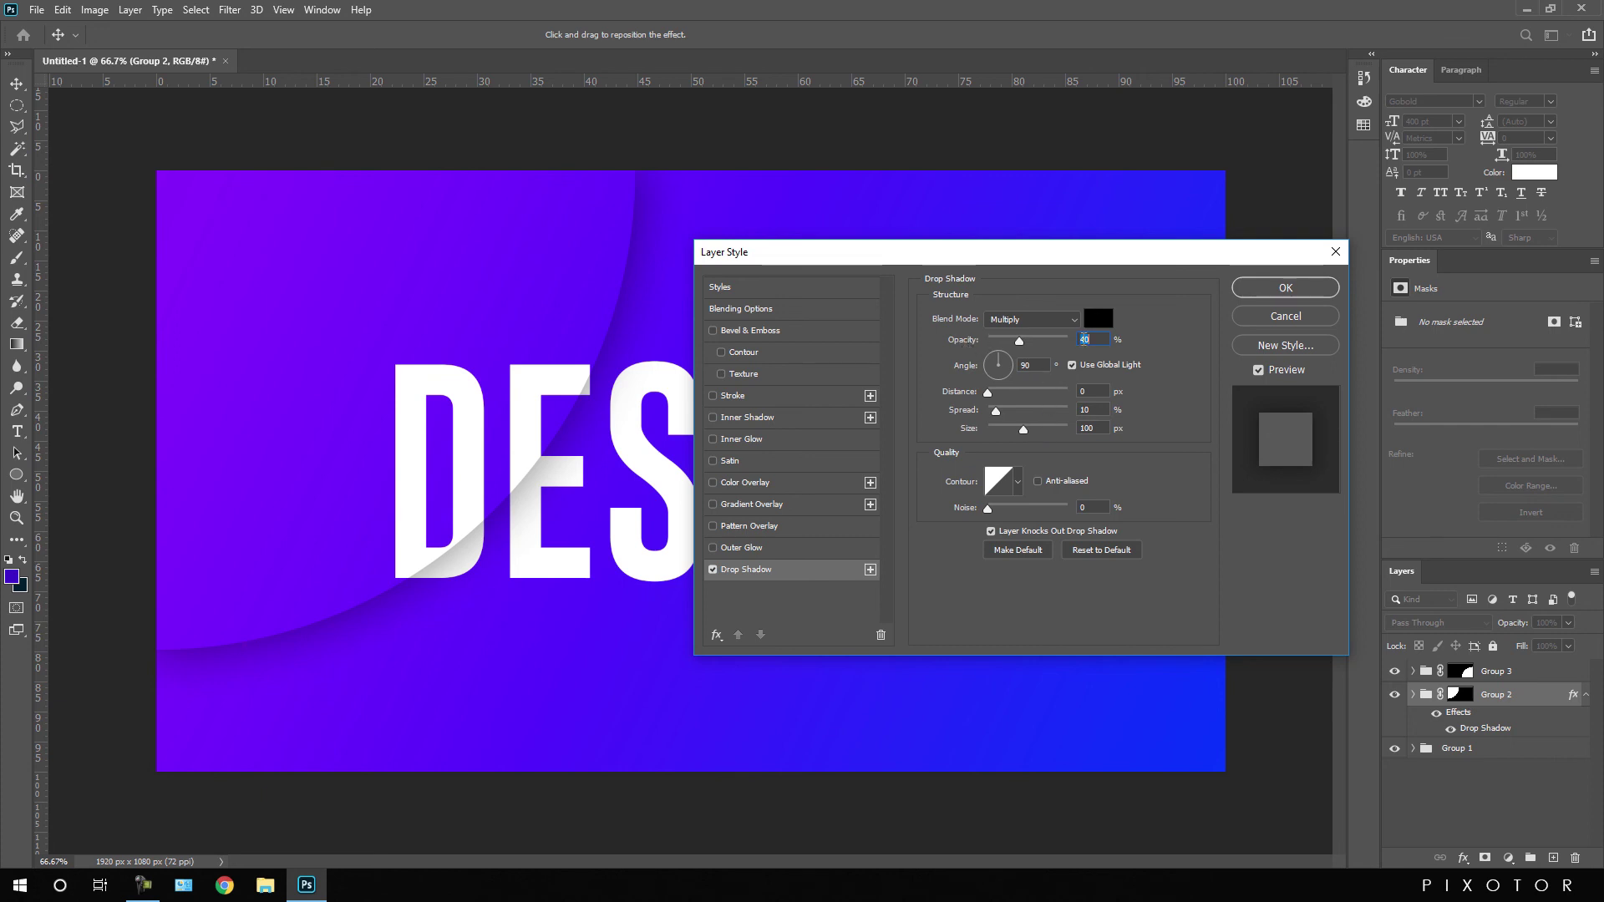
{"action": "left_click", "coordinate": [1239, 291]}
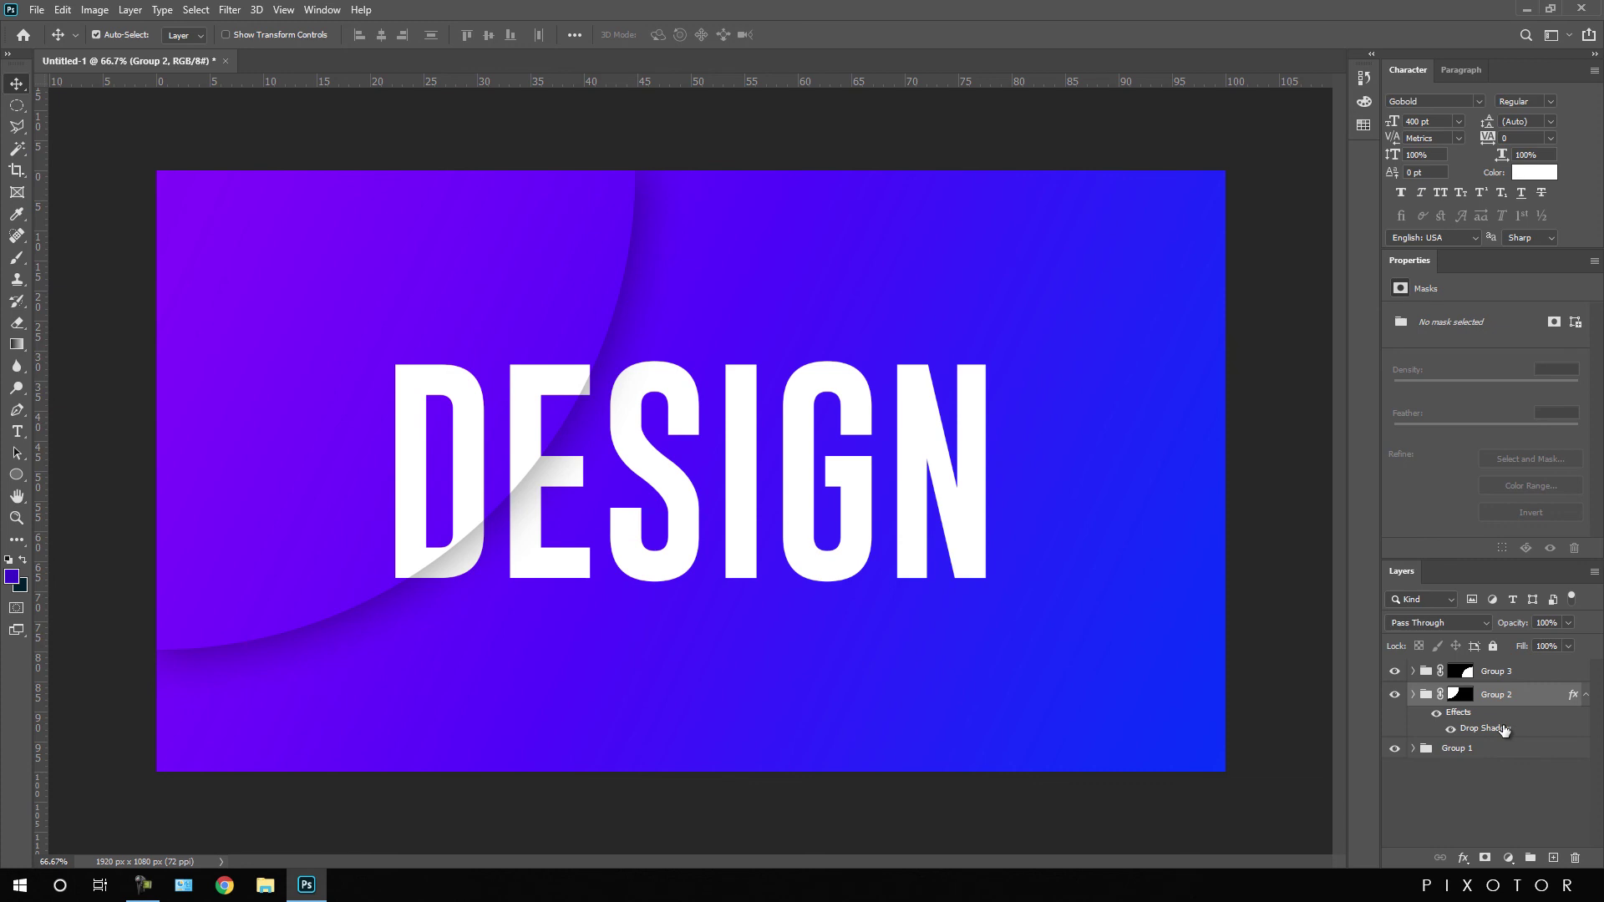
{"action": "left_click", "coordinate": [1508, 675]}
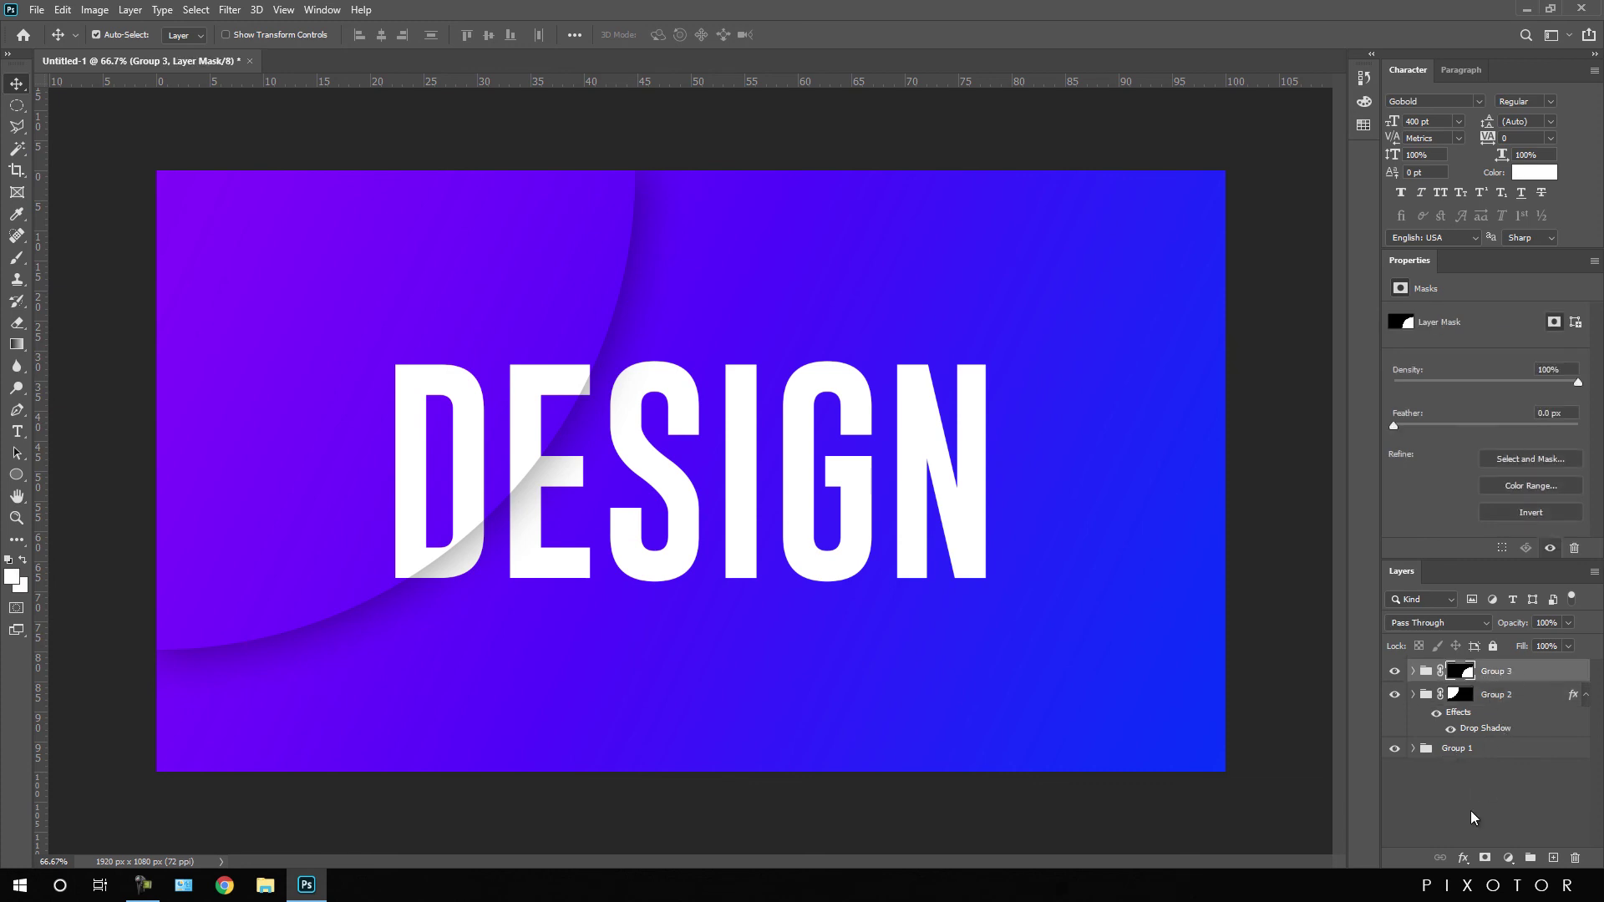
- Give Group 3 a Drop Shadow with the same settings, arcing across the G and N
{"action": "left_click", "coordinate": [1463, 859]}
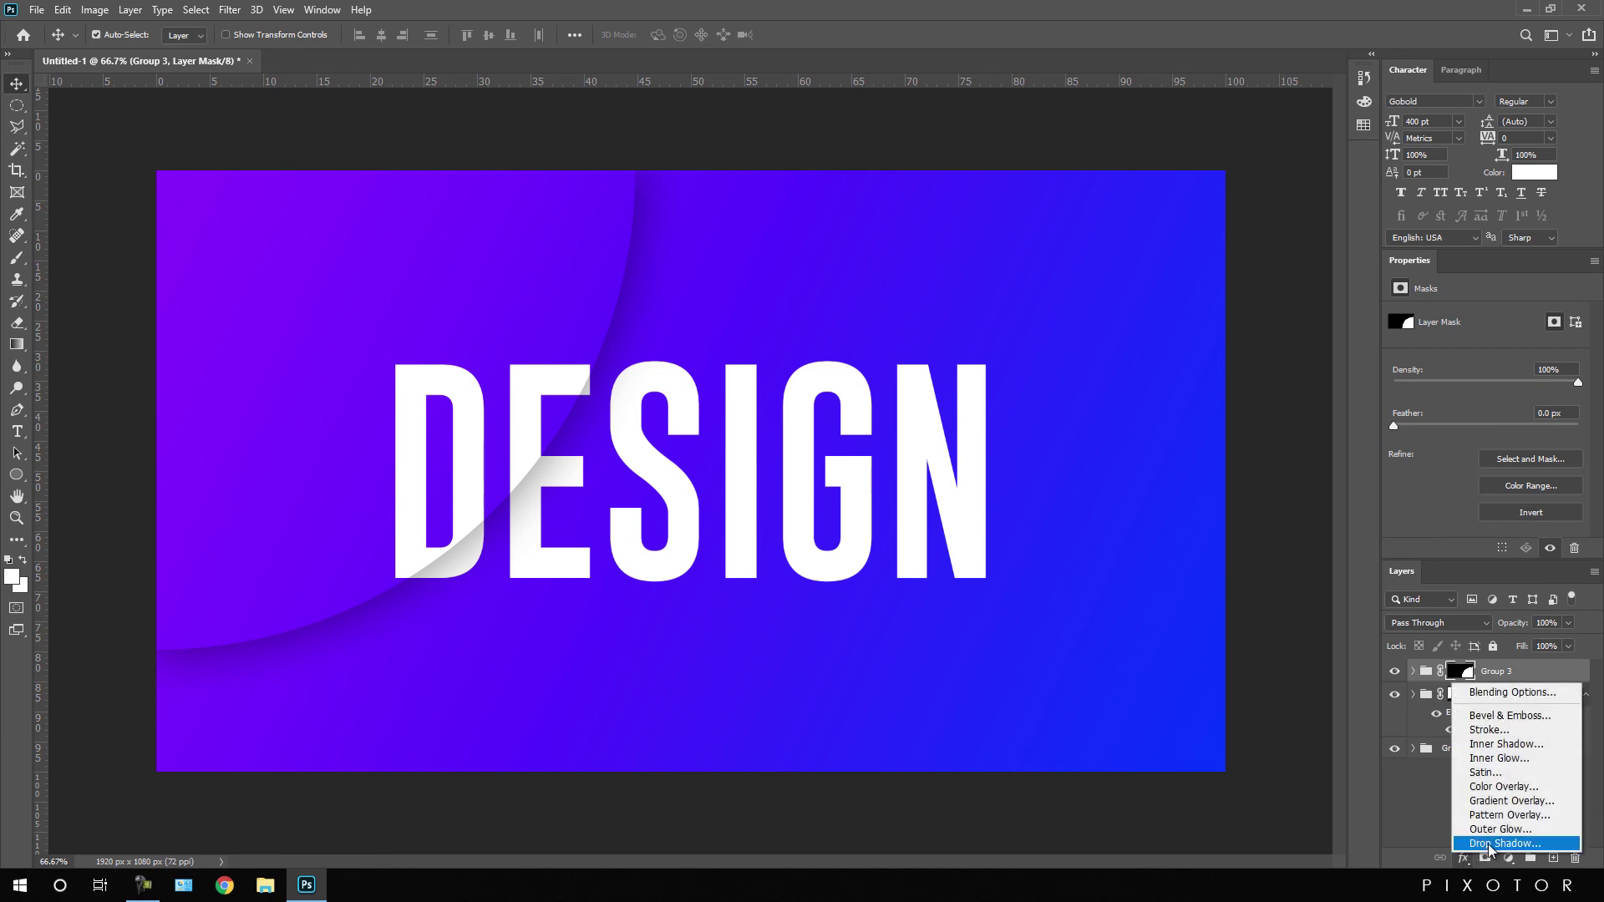
{"action": "left_click", "coordinate": [1488, 843]}
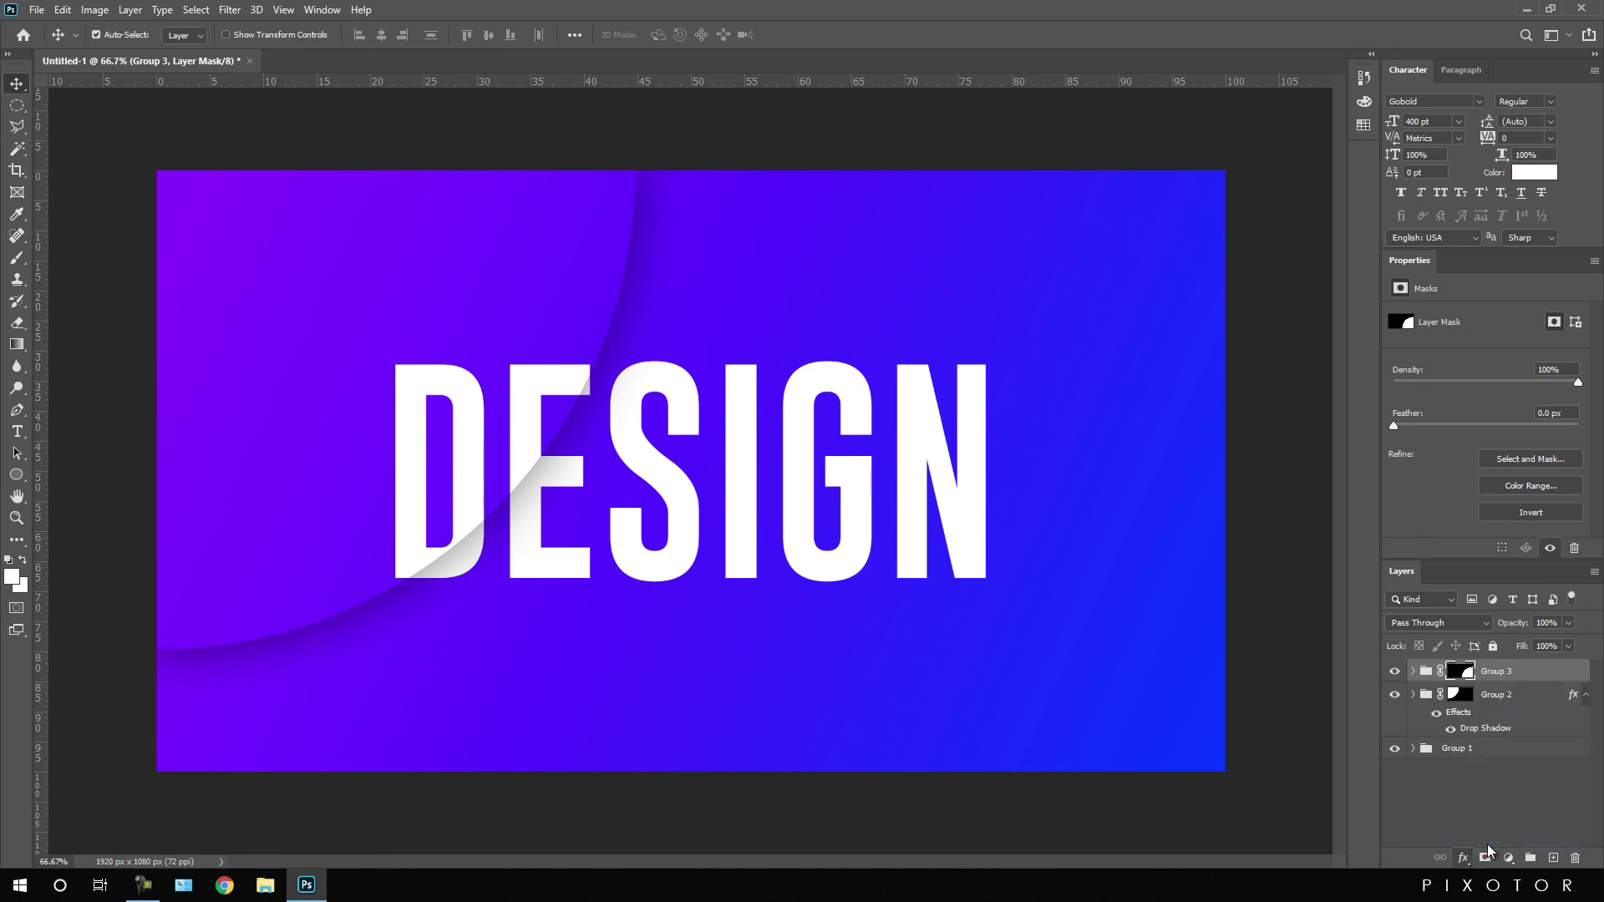
{"action": "left_click_drag", "start_coordinate": [1129, 257], "coordinate": [653, 250]}
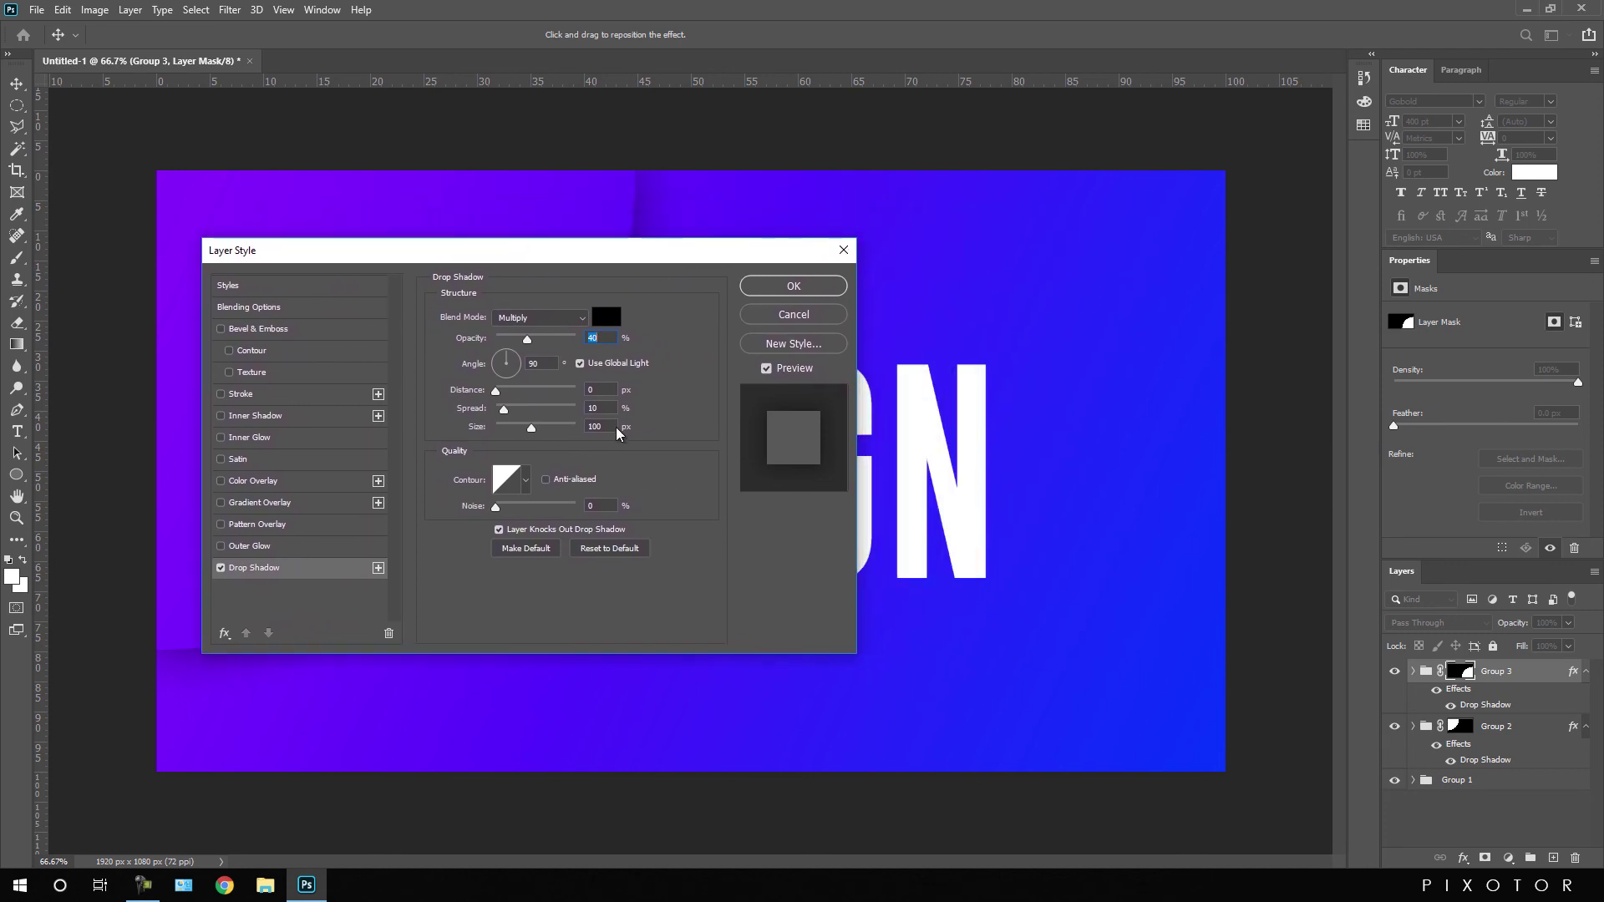
{"action": "left_click", "coordinate": [799, 288]}
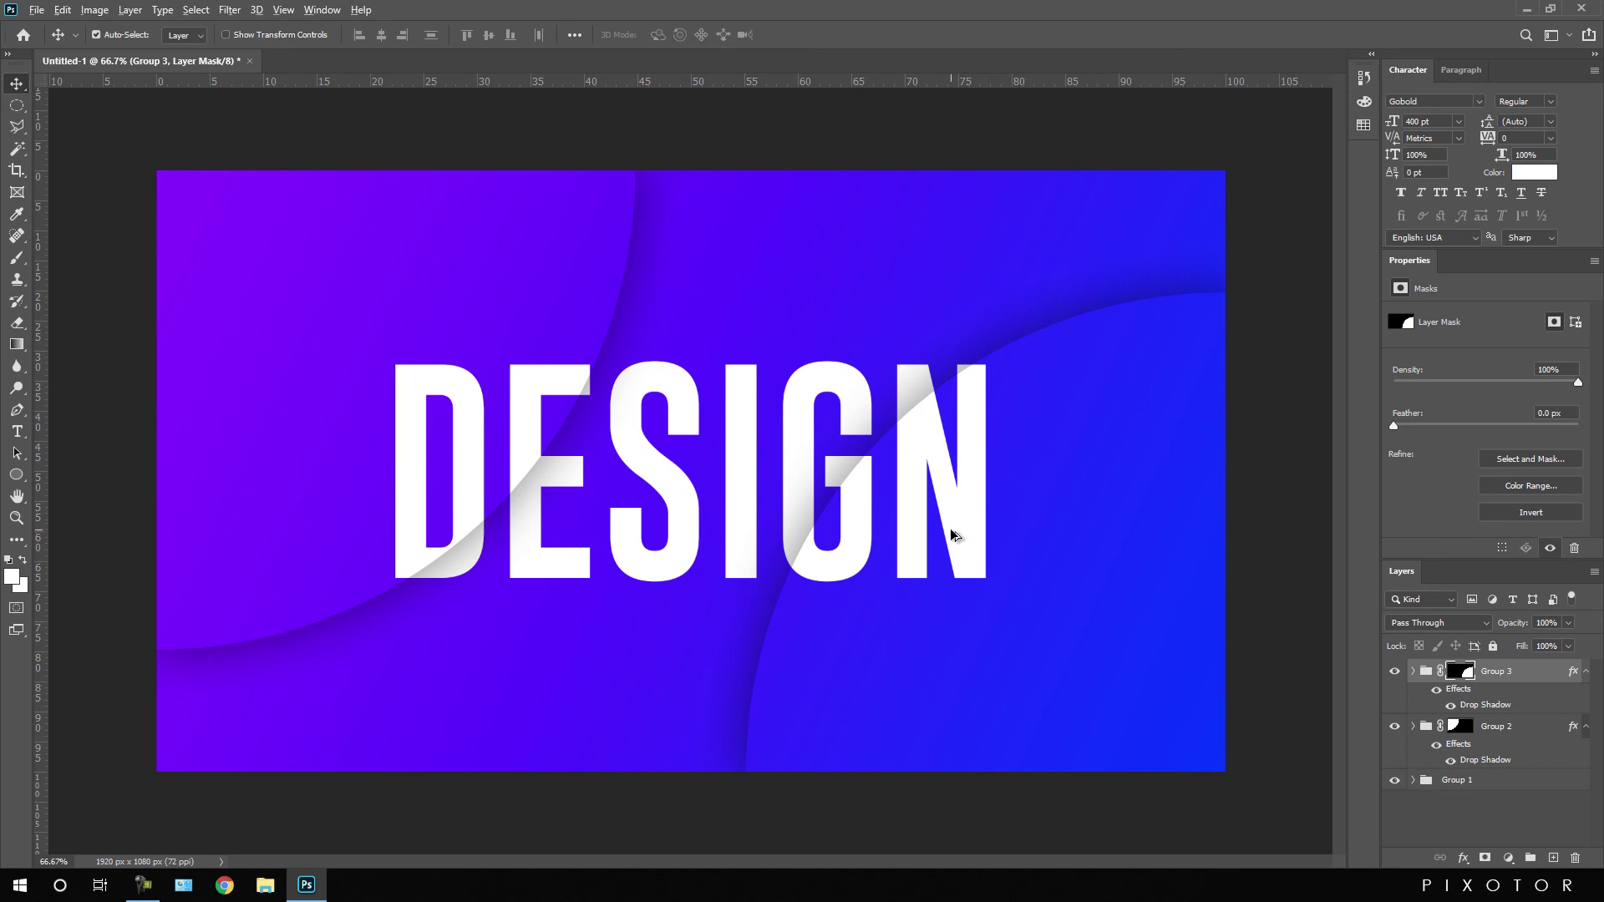
{"action": "scroll", "coordinate": [947, 531], "scroll_direction": "up", "scroll_amount": 1}
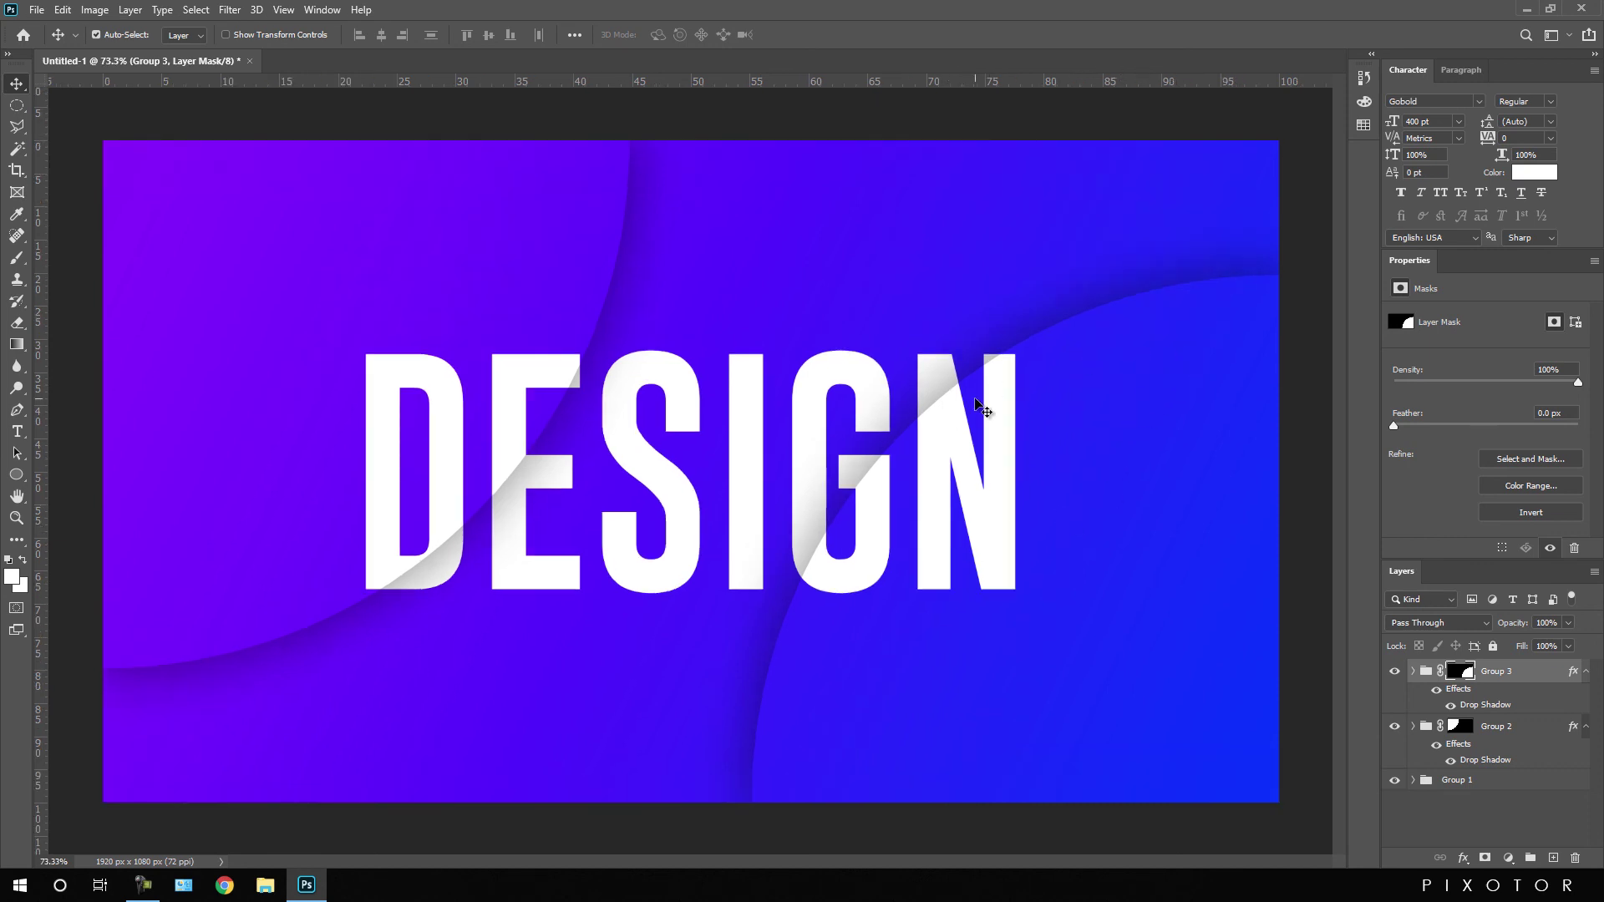